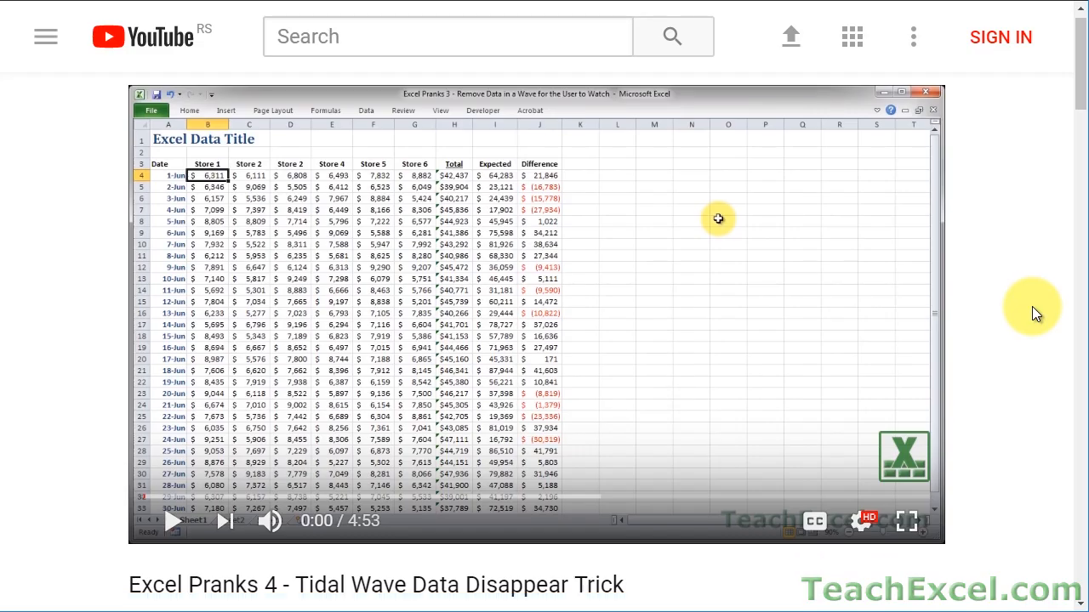
Step: Open the Excel file link in the description of the Excel Pranks 4 video
{"action": "scroll", "coordinate": [1033, 313], "scroll_direction": "down", "scroll_amount": 5}
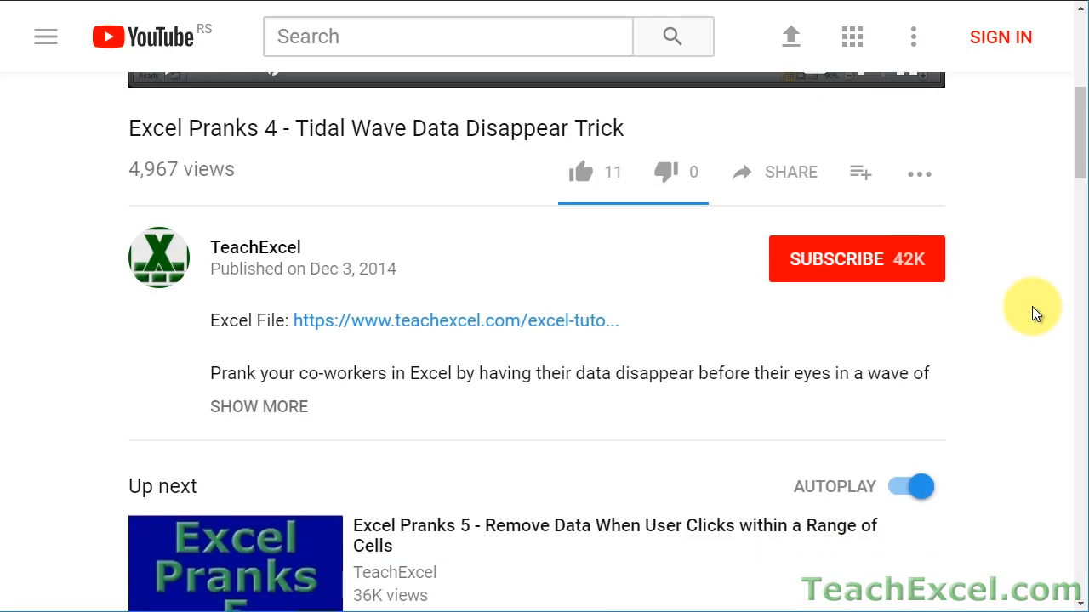
{"action": "left_click", "coordinate": [388, 327]}
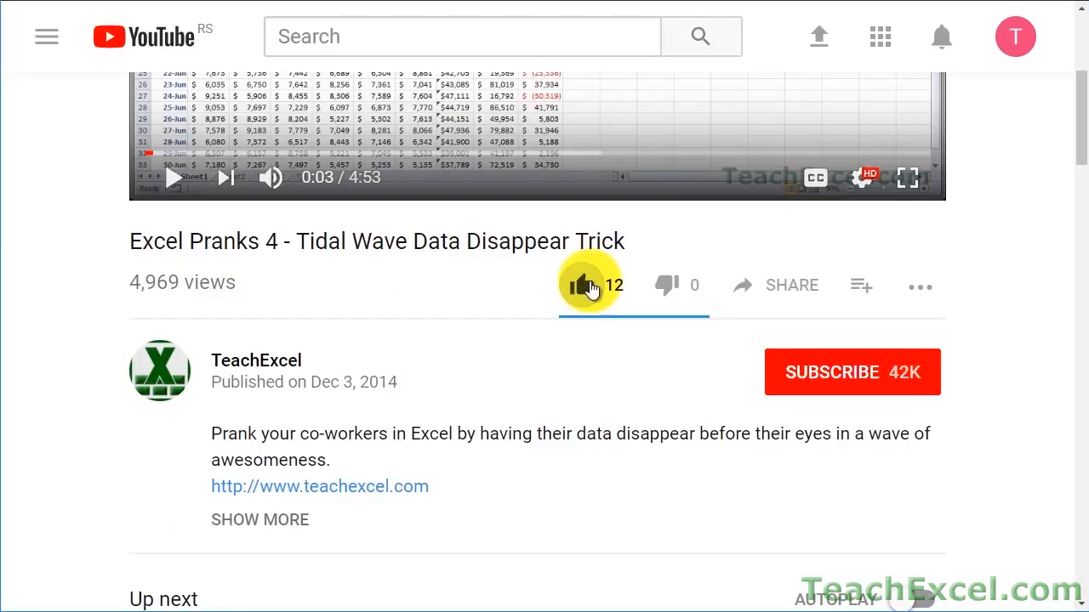
Step: Like the Excel Pranks 4 video and subscribe to the TeachExcel channel with notifications
{"action": "left_click", "coordinate": [587, 286]}
{"action": "left_click", "coordinate": [791, 369]}
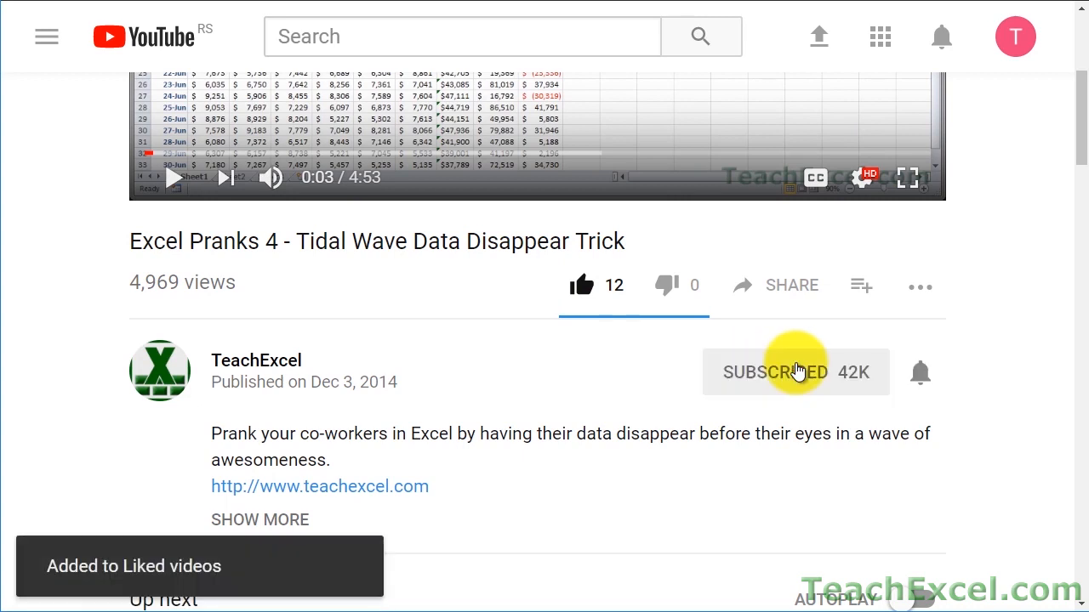
{"action": "left_click", "coordinate": [923, 375]}
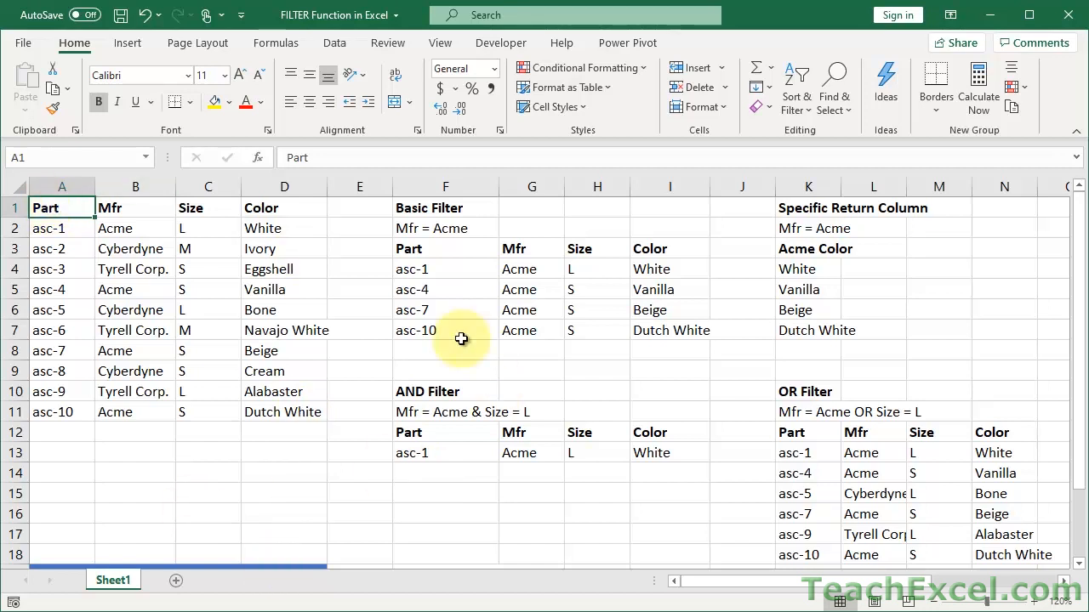
Step: In the FILTER Function in Excel workbook, examine the source parts list, the table below it and the filter examples beside them
{"action": "left_click", "coordinate": [71, 230]}
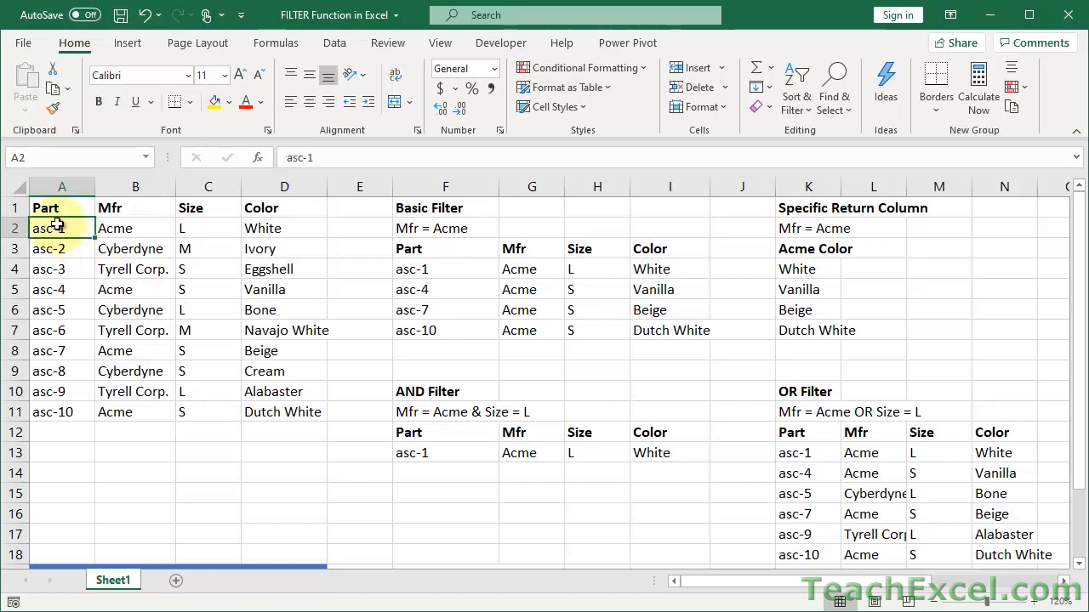
{"action": "double_click", "coordinate": [58, 228]}
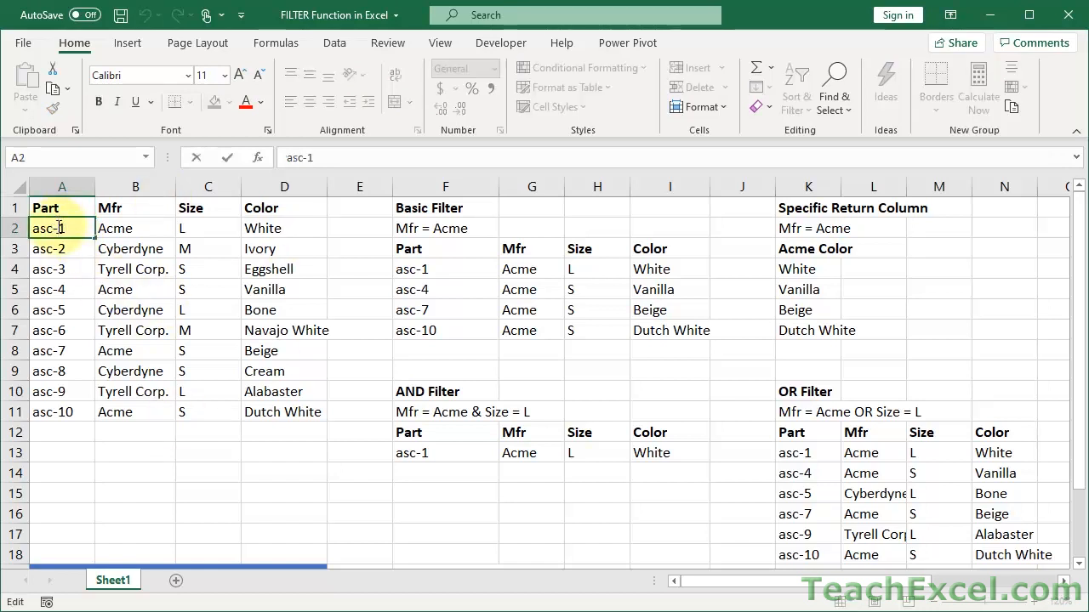
{"action": "key", "text": "Escape"}
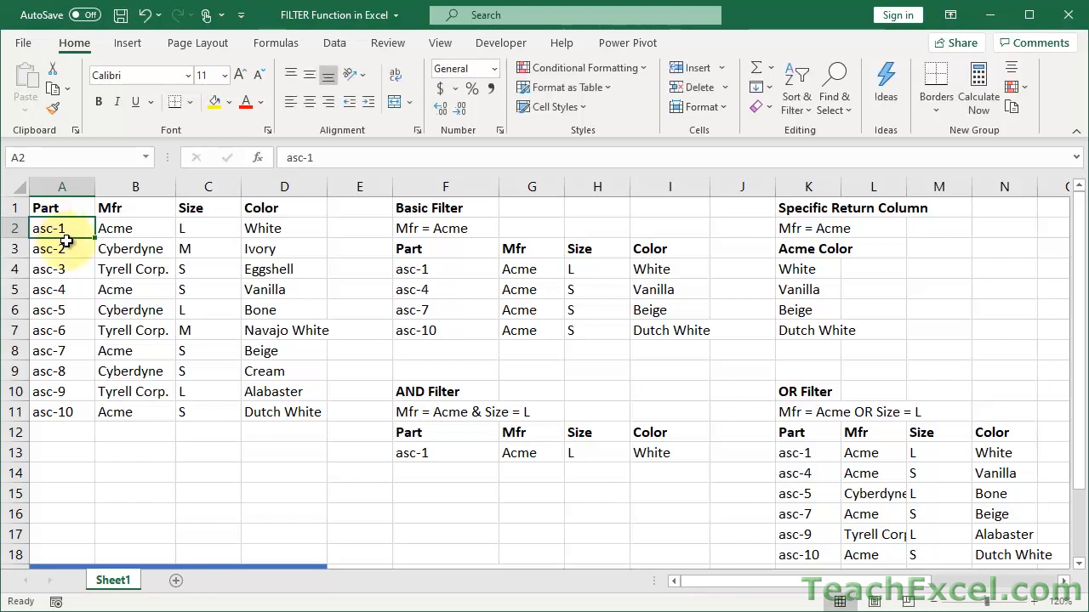
{"action": "scroll", "coordinate": [138, 383], "scroll_direction": "down", "scroll_amount": 3}
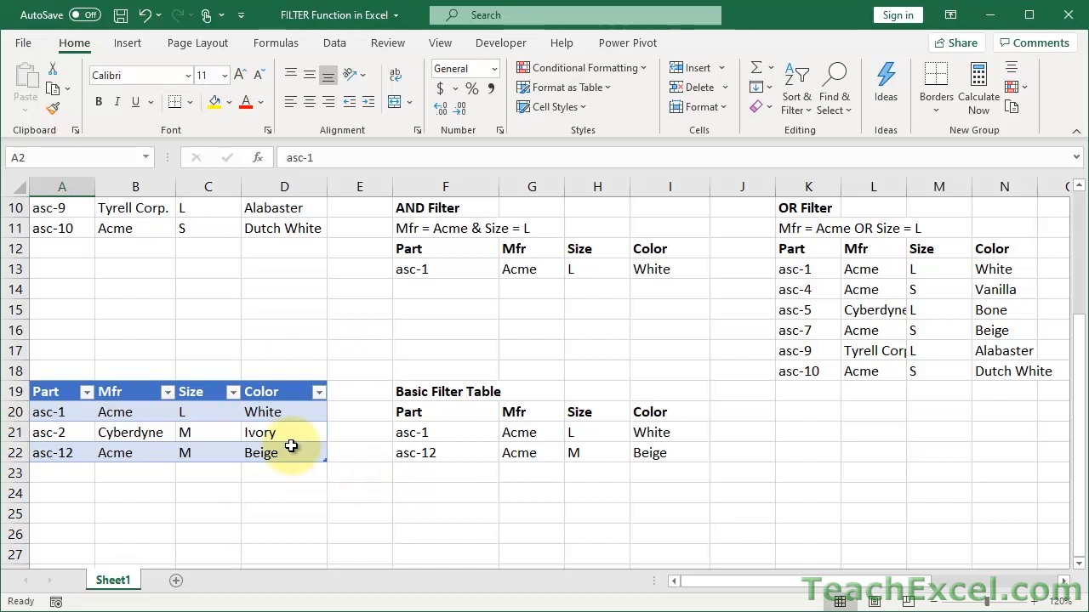
{"action": "scroll", "coordinate": [291, 446], "scroll_direction": "up", "scroll_amount": 3}
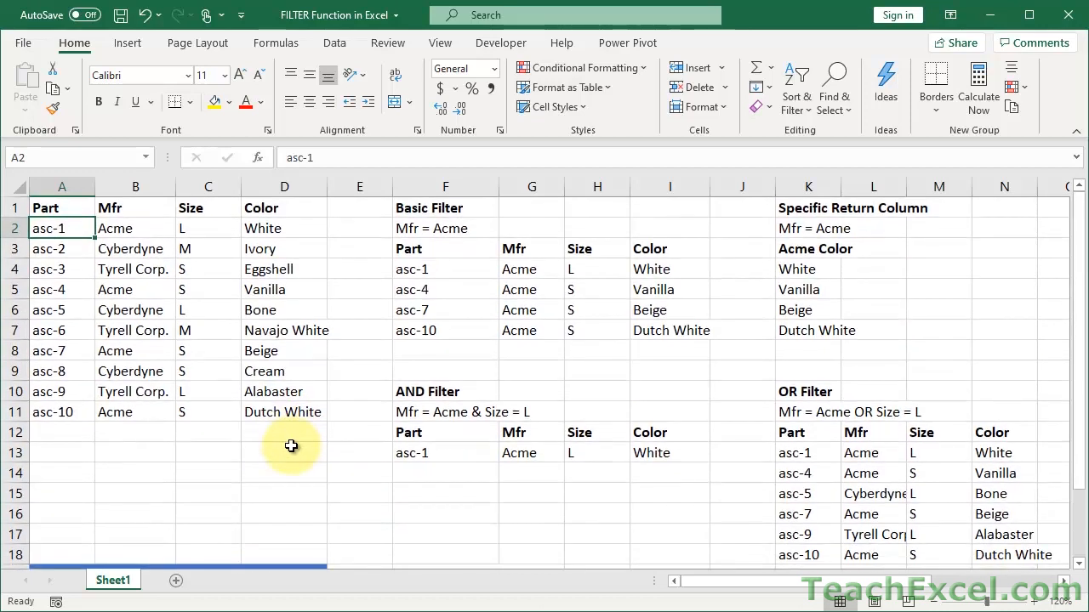
{"action": "scroll", "coordinate": [739, 335], "scroll_direction": "right", "scroll_amount": 3}
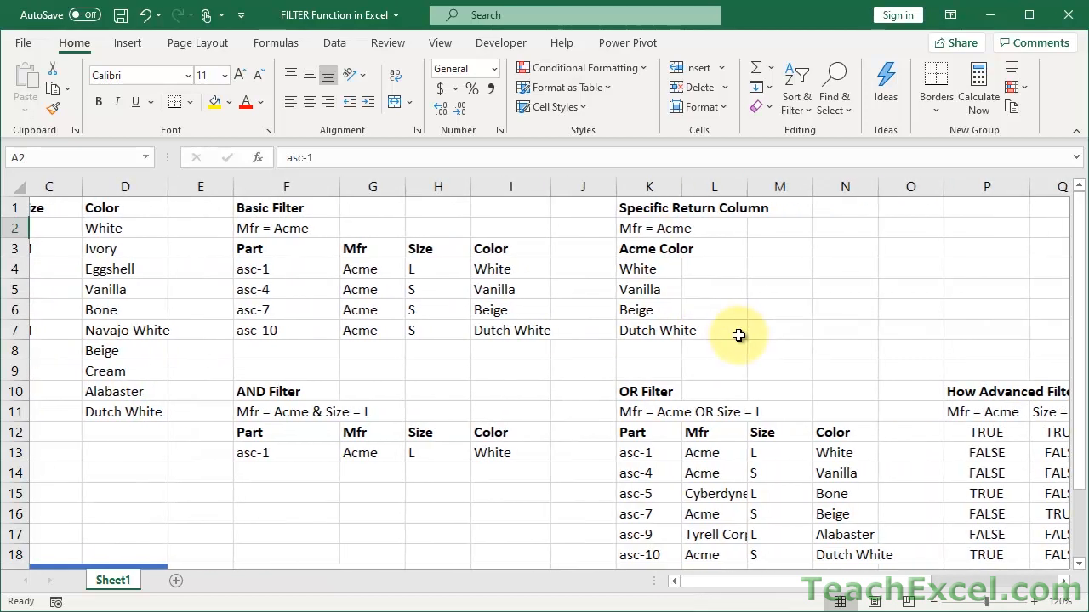
{"action": "scroll", "coordinate": [738, 335], "scroll_direction": "left", "scroll_amount": 3}
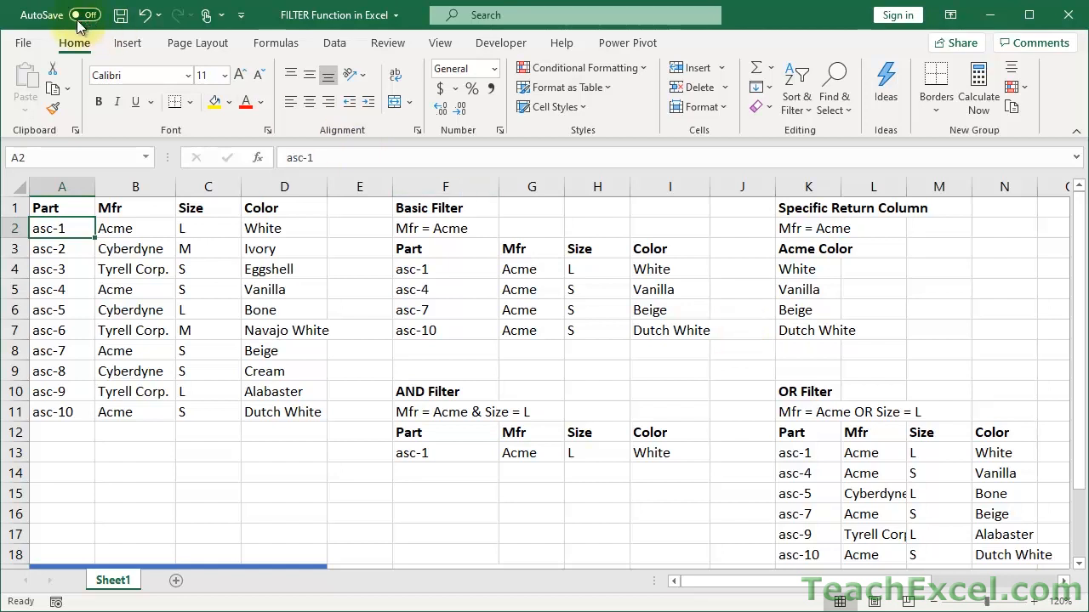
Step: Collapse the ribbon and enlarge the worksheet view to 140%
{"action": "double_click", "coordinate": [68, 44]}
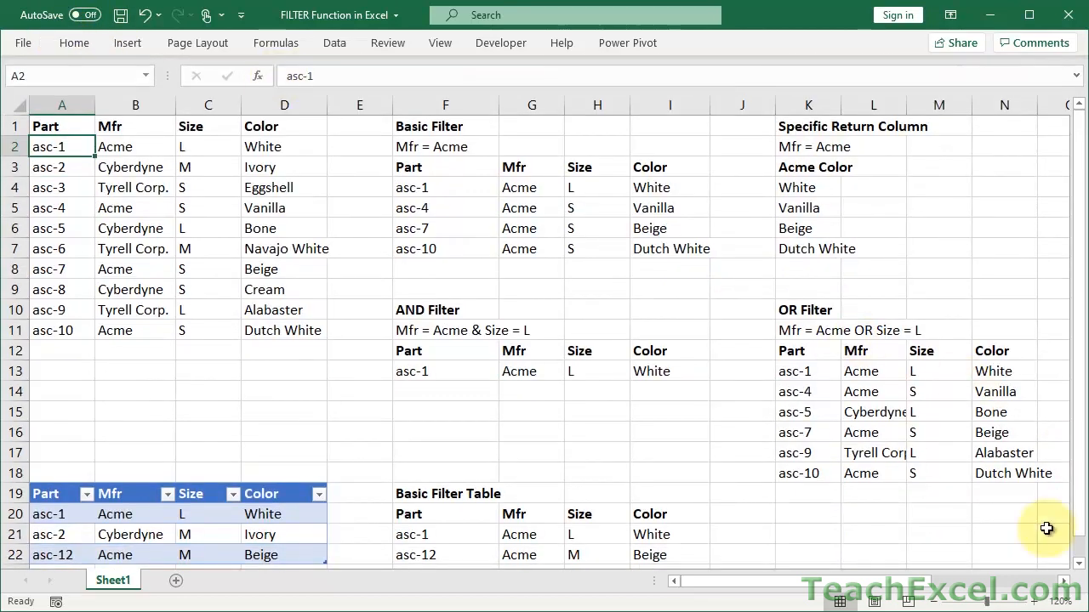
{"action": "left_click", "coordinate": [1036, 604]}
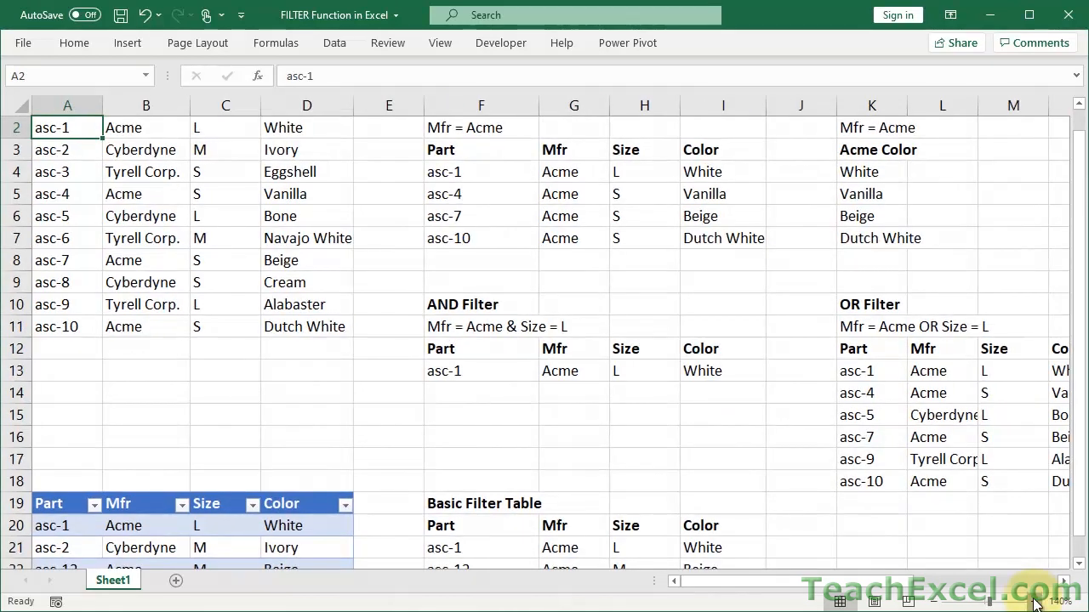
{"action": "left_click", "coordinate": [1036, 603]}
{"action": "scroll", "coordinate": [696, 393], "scroll_direction": "up", "scroll_amount": 1}
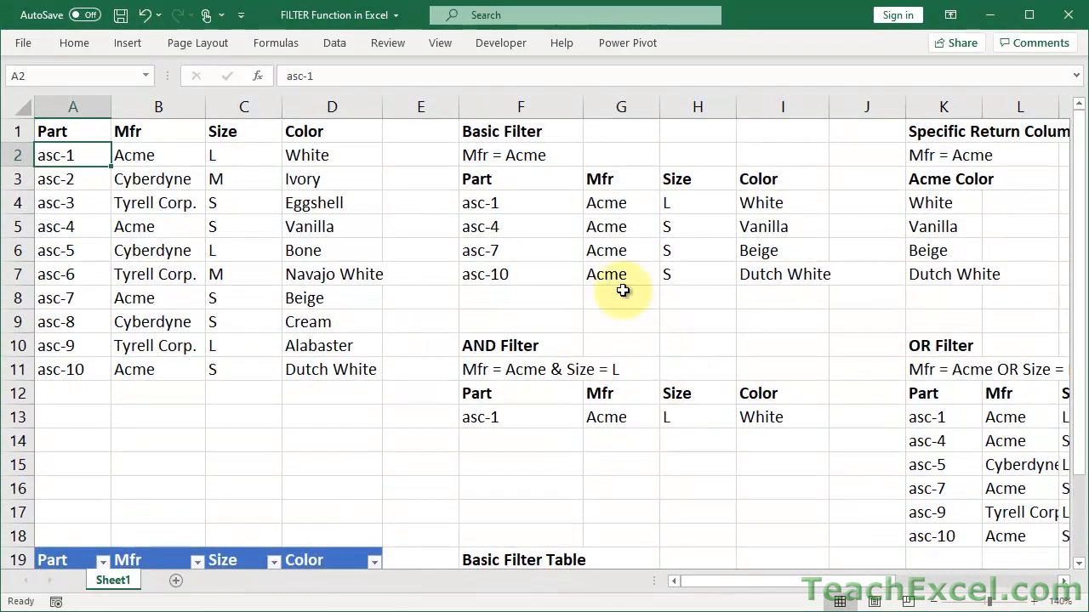
Step: Inspect the FILTER formula and its referenced ranges in cell F4, leaving it unedited
{"action": "left_click", "coordinate": [519, 205]}
{"action": "double_click", "coordinate": [519, 205]}
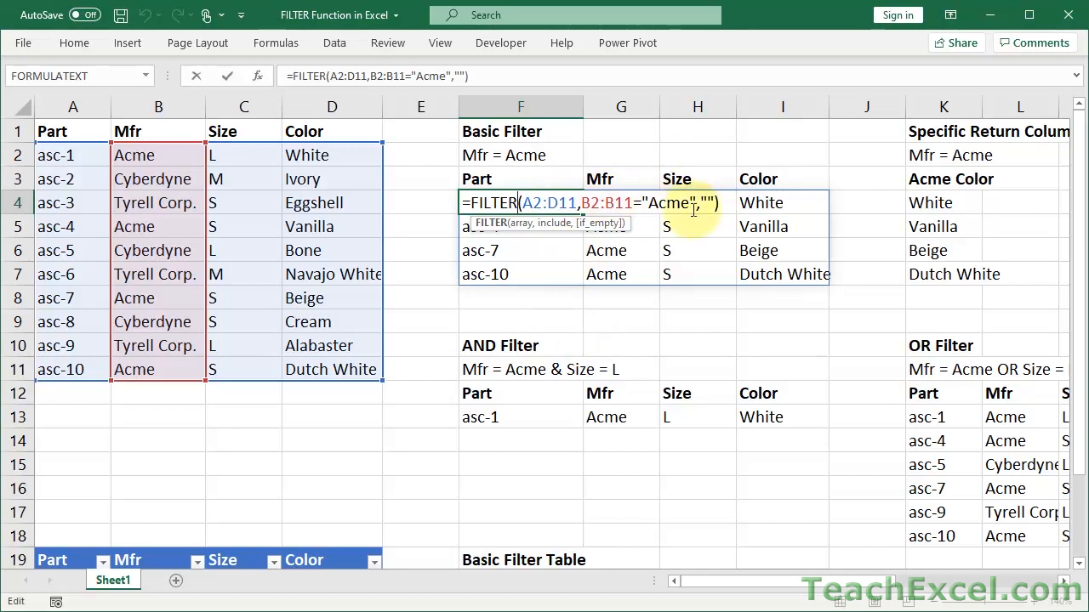
{"action": "key", "text": "Escape"}
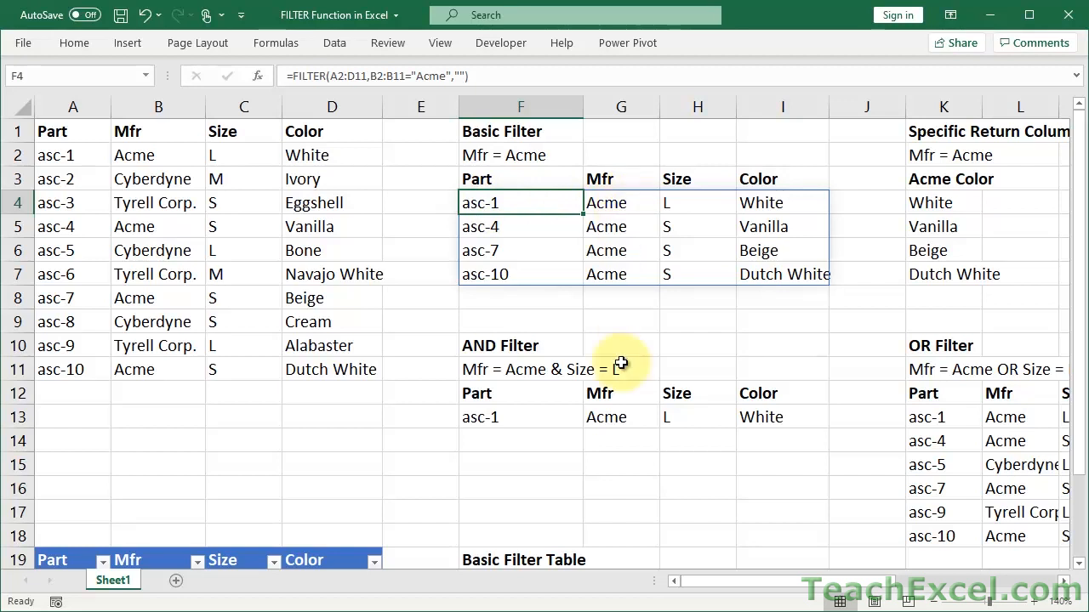
Step: Try to clear cells G4 and G5 and to edit I7 inside the Basic Filter results
{"action": "left_click", "coordinate": [634, 205]}
{"action": "key", "text": "BackSpace"}
{"action": "left_click", "coordinate": [628, 221]}
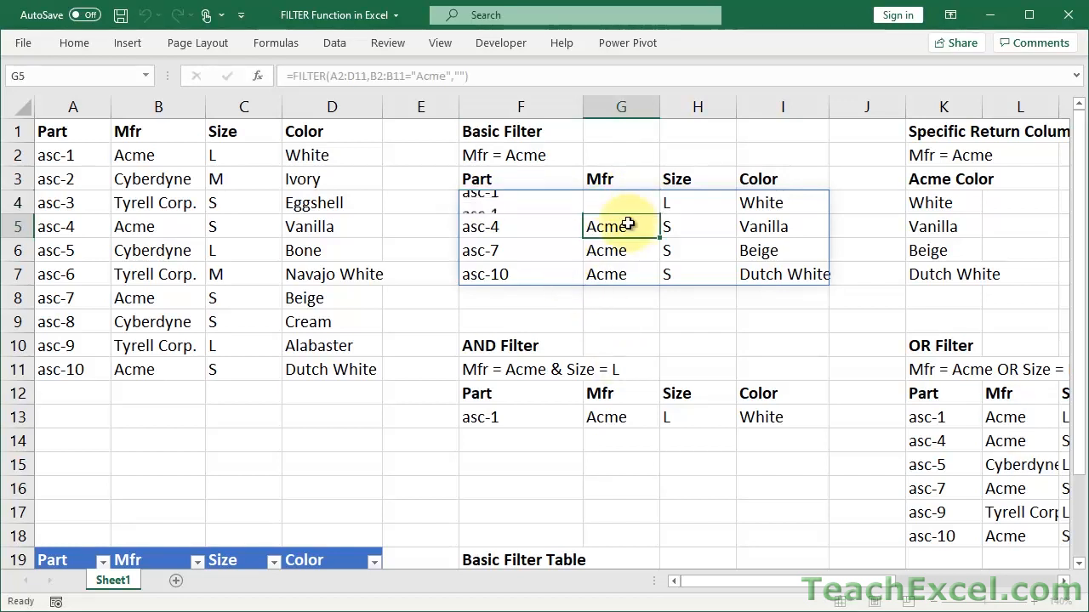
{"action": "key", "text": "BackSpace"}
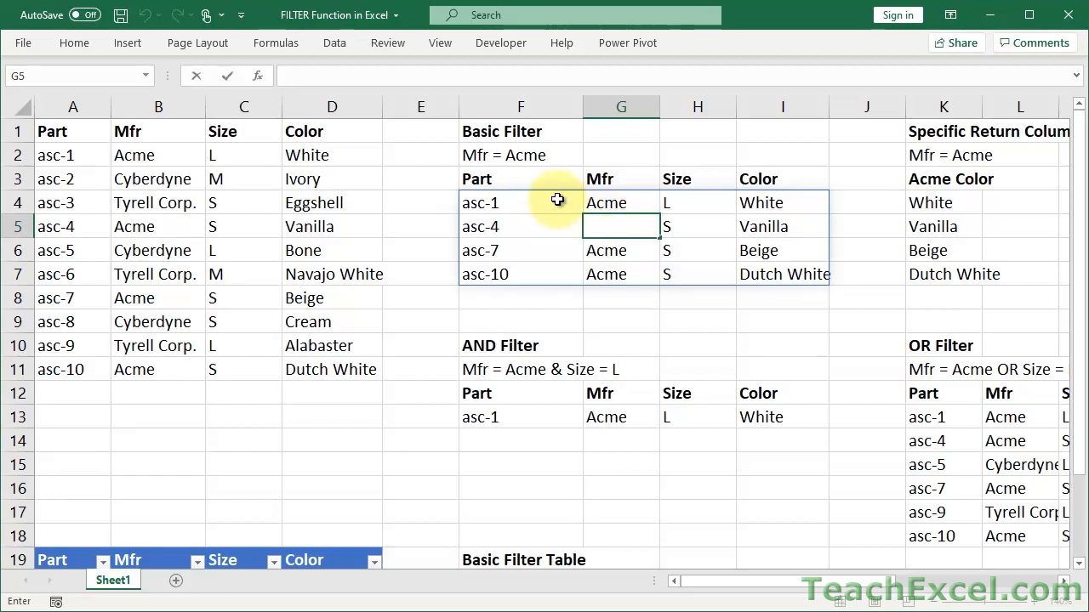
{"action": "double_click", "coordinate": [773, 272]}
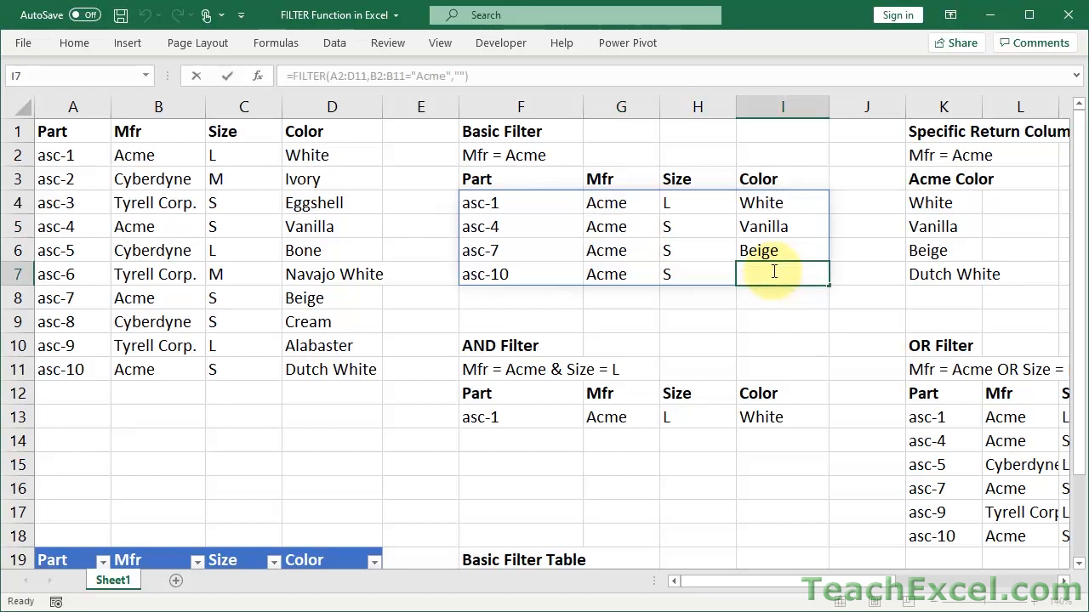
{"action": "key", "text": "Escape"}
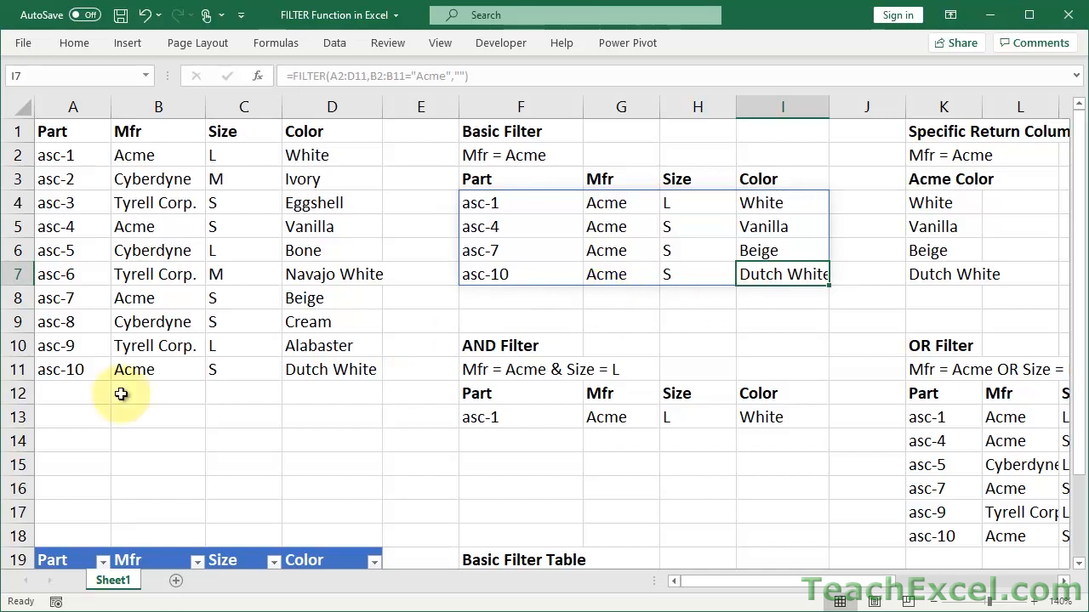
{"action": "left_click", "coordinate": [89, 394]}
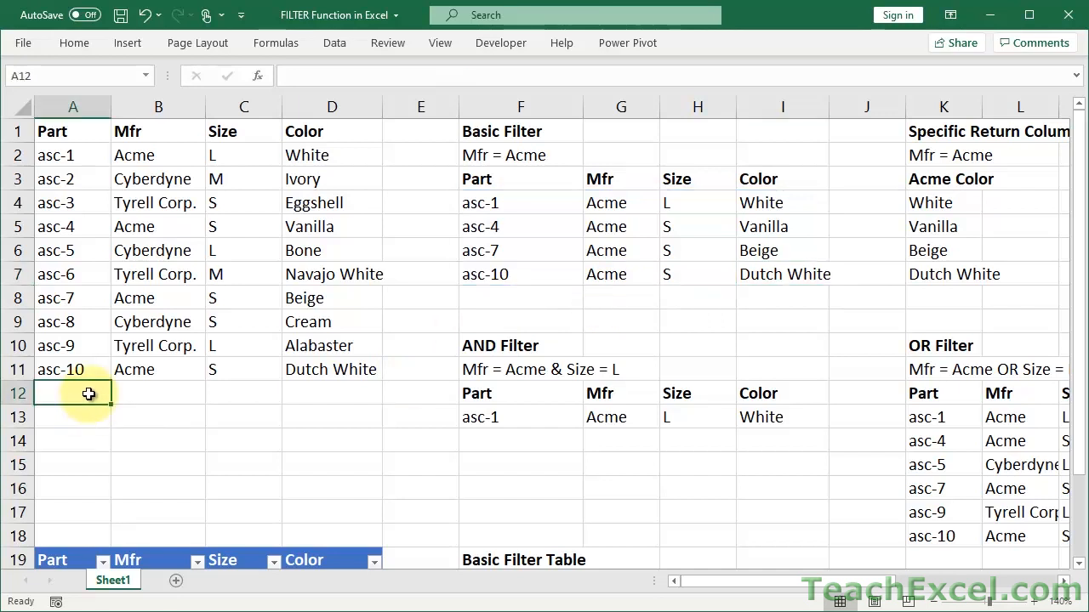
Step: Clear the FILTER formula from cell F4 of the Basic Filter example
{"action": "left_click", "coordinate": [520, 202]}
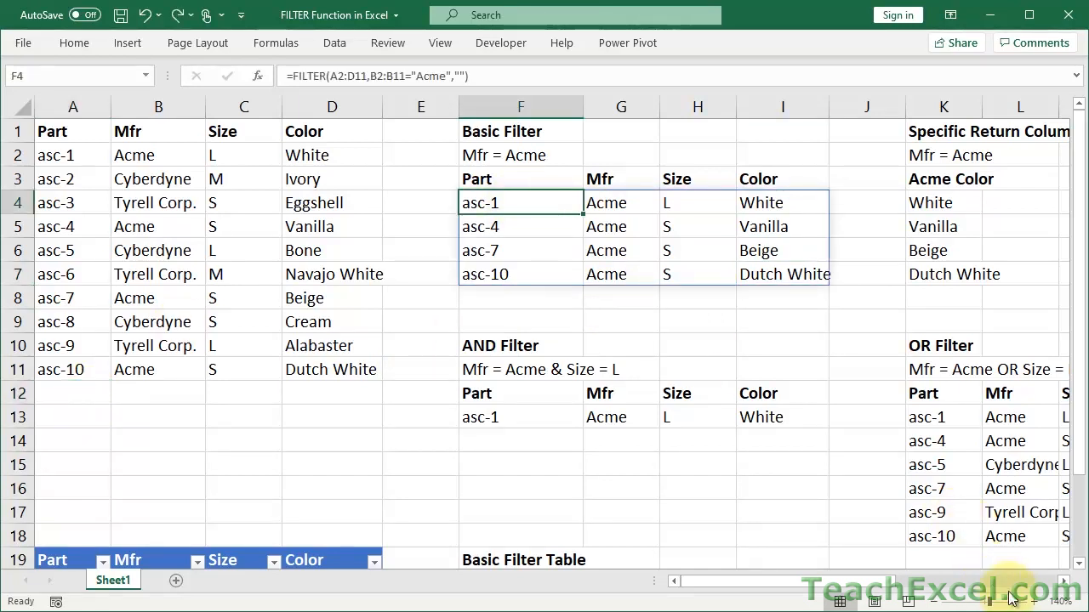
{"action": "left_click", "coordinate": [1034, 602]}
{"action": "left_click", "coordinate": [1033, 601]}
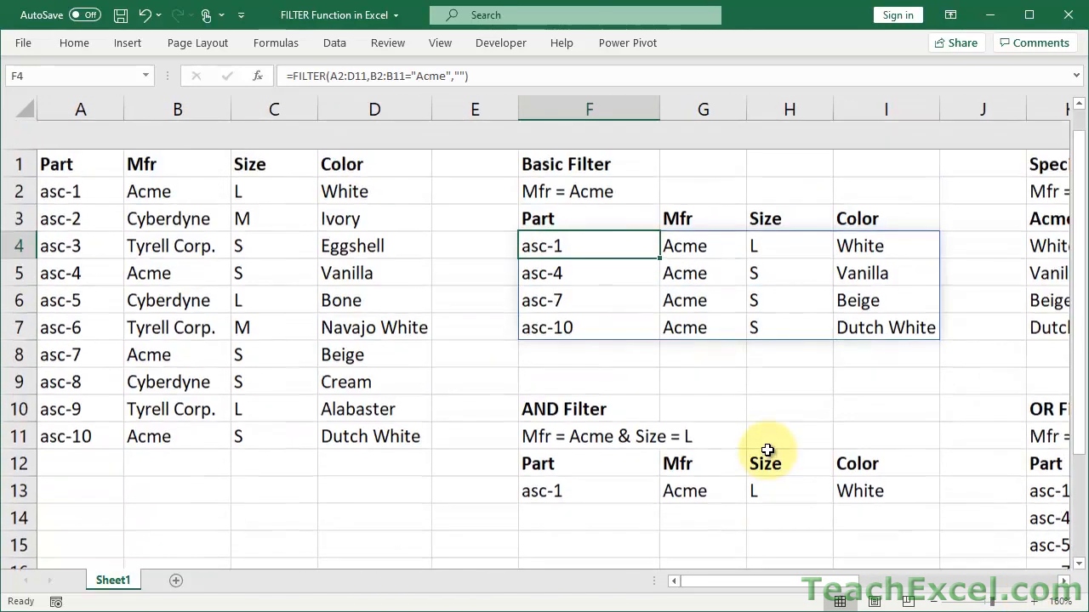
{"action": "key", "text": "Delete"}
Step: Begin a FILTER formula in F4 with the parts data A2:D11 as the array argument
{"action": "type", "text": "=f"}
{"action": "key", "text": "Escape"}
{"action": "type", "text": "=filt"}
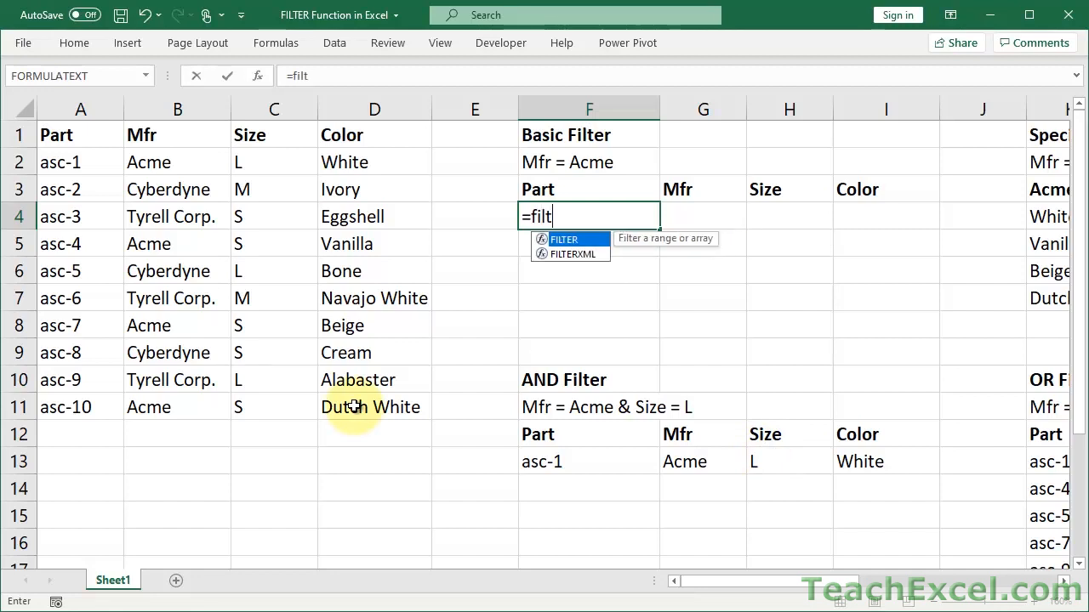
{"action": "type", "text": "e"}
{"action": "key", "text": "Tab"}
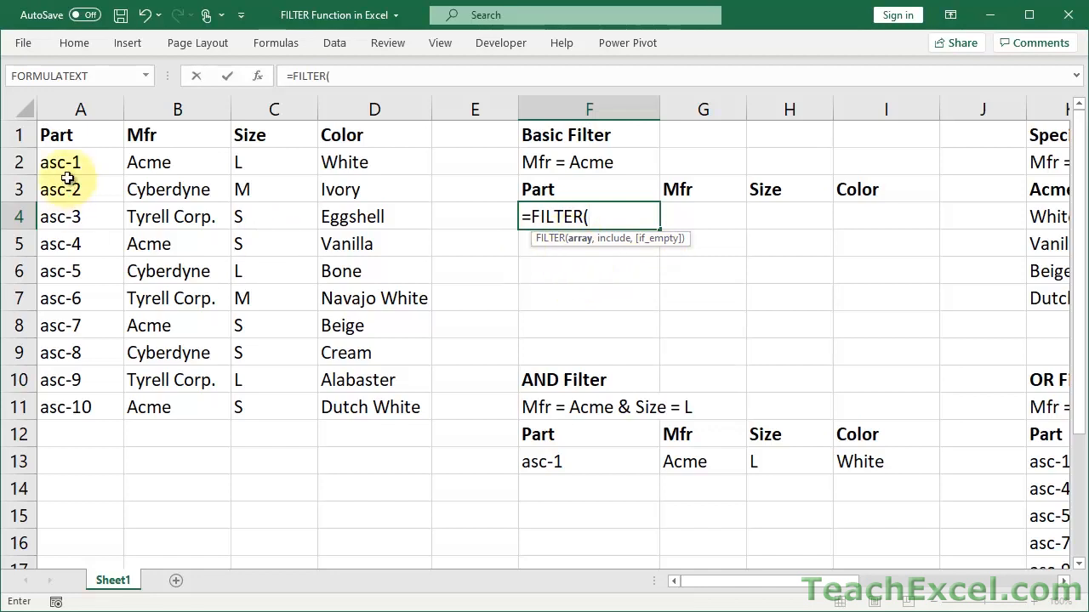
{"action": "left_click_drag", "start_coordinate": [74, 168], "coordinate": [343, 405]}
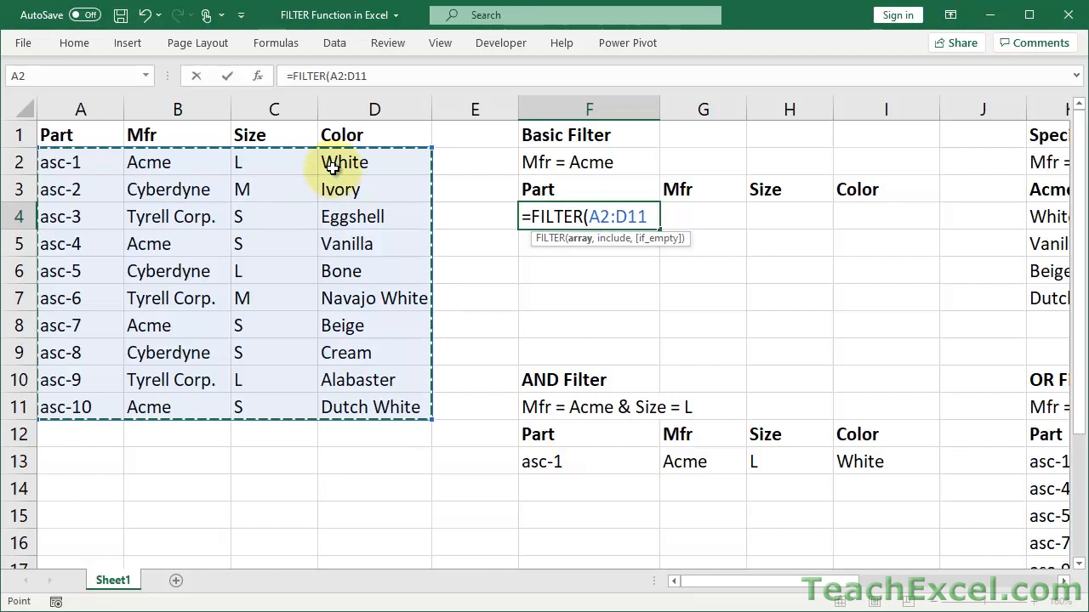
{"action": "type", "text": ","}
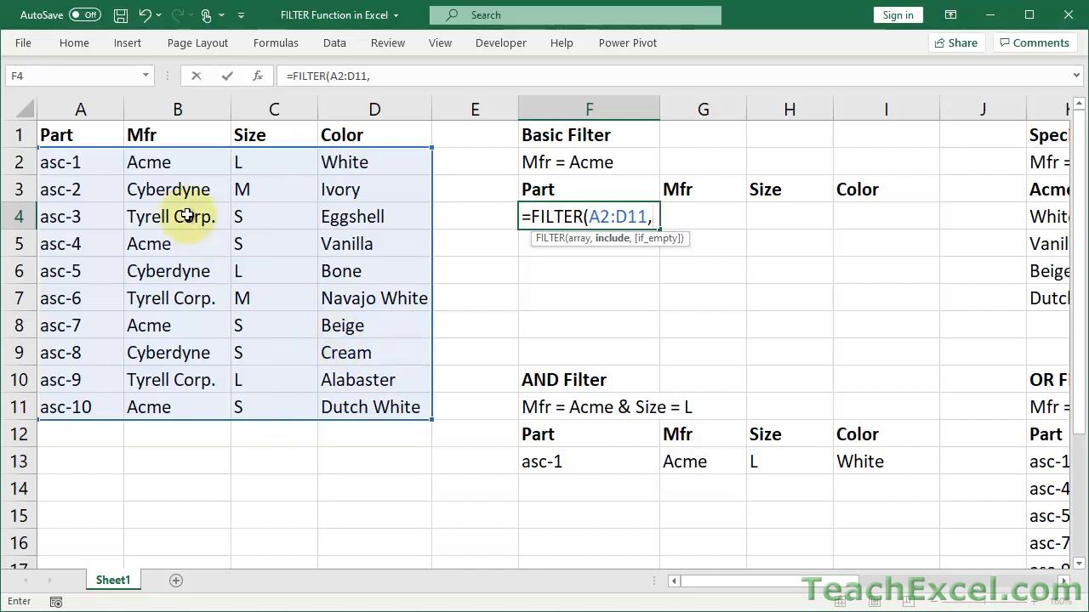
Step: Set the formula's include argument to B2:B11="Acme" to match the manufacturer column
{"action": "left_click", "coordinate": [176, 164]}
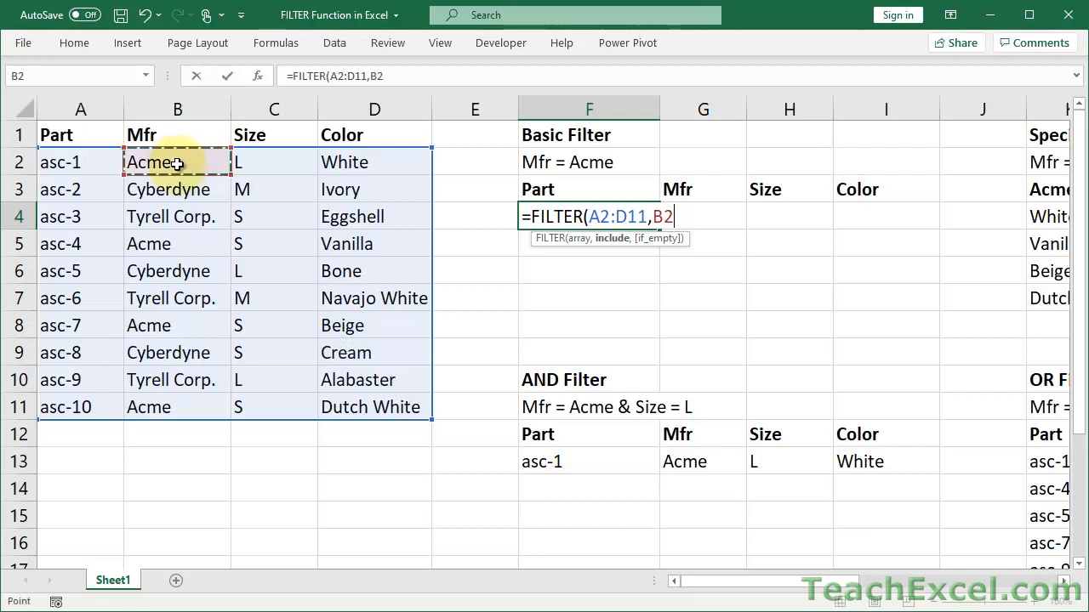
{"action": "left_click_drag", "start_coordinate": [177, 163], "coordinate": [153, 412]}
{"action": "type", "text": "="}
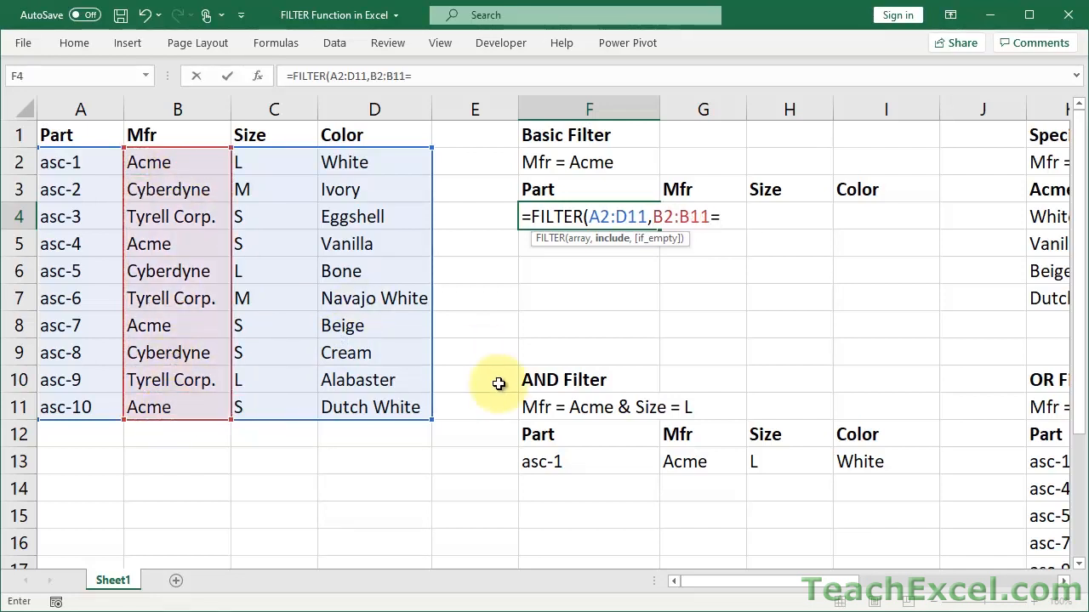
{"action": "type", "text": "\"Acme"}
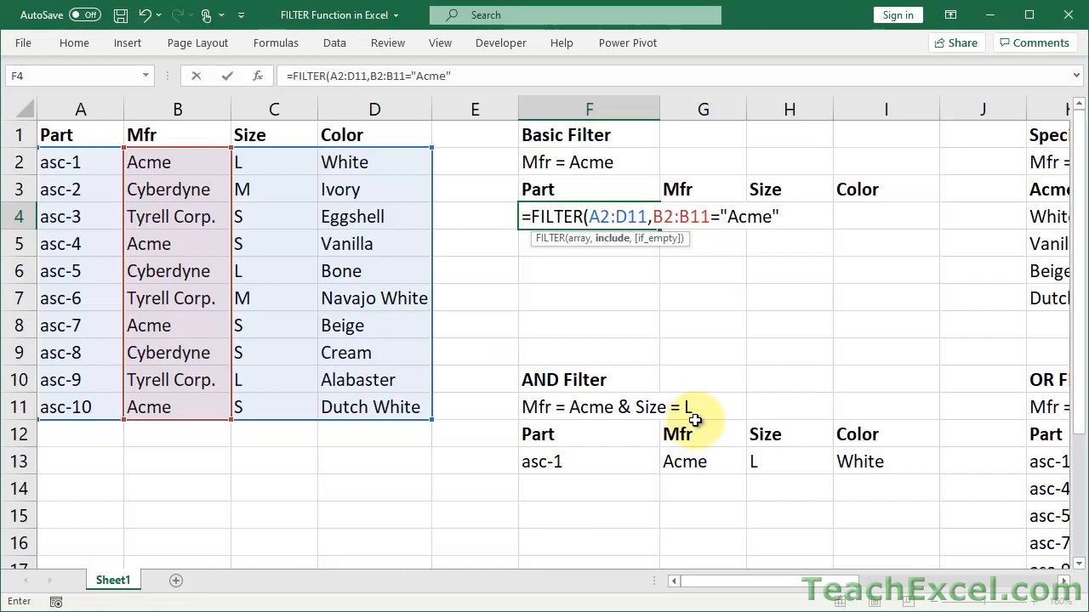
Step: Set the if_empty argument to "No results." and enter the completed FILTER formula in F4
{"action": "type", "text": ","}
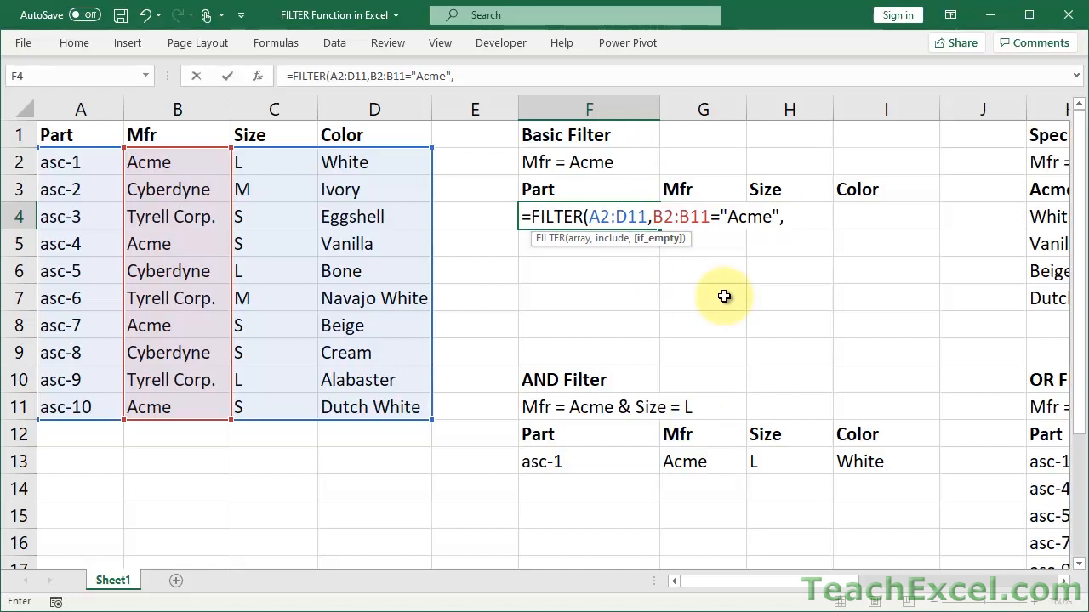
{"action": "type", "text": "\"No r"}
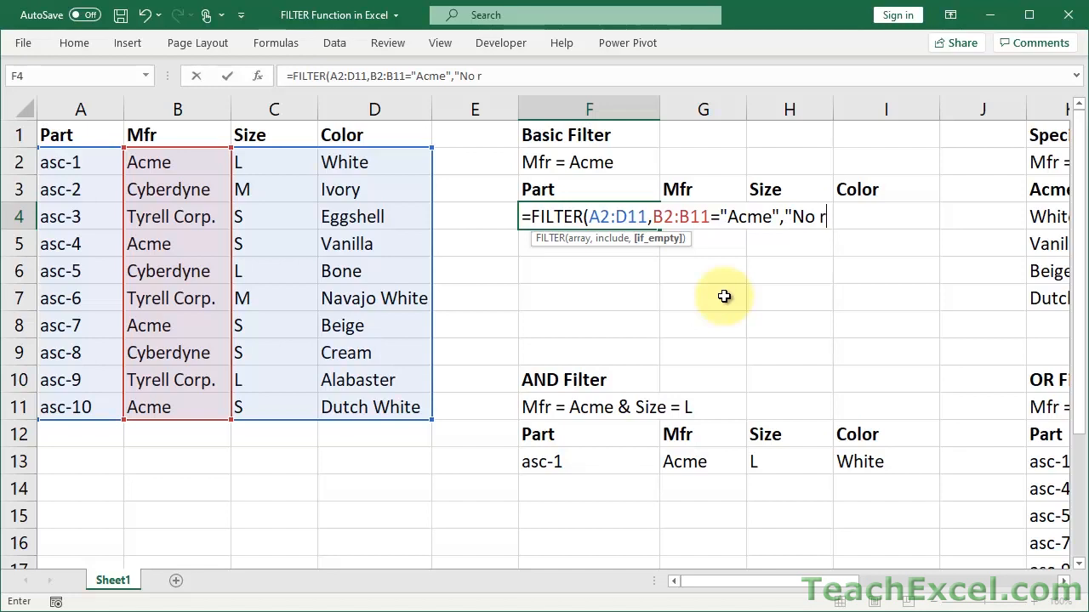
{"action": "type", "text": "esult"}
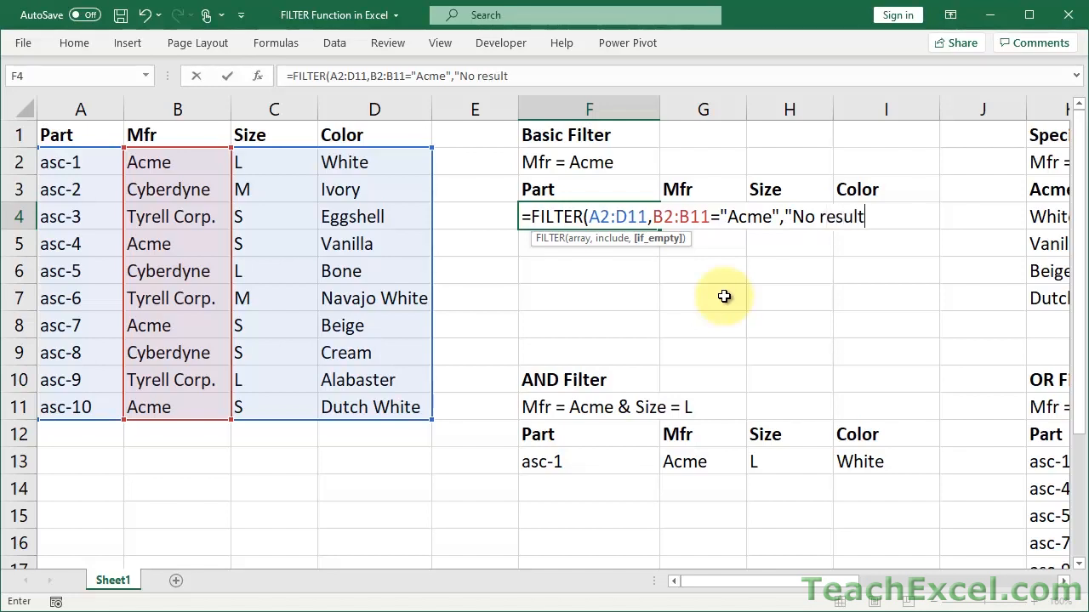
{"action": "type", "text": "s.\")"}
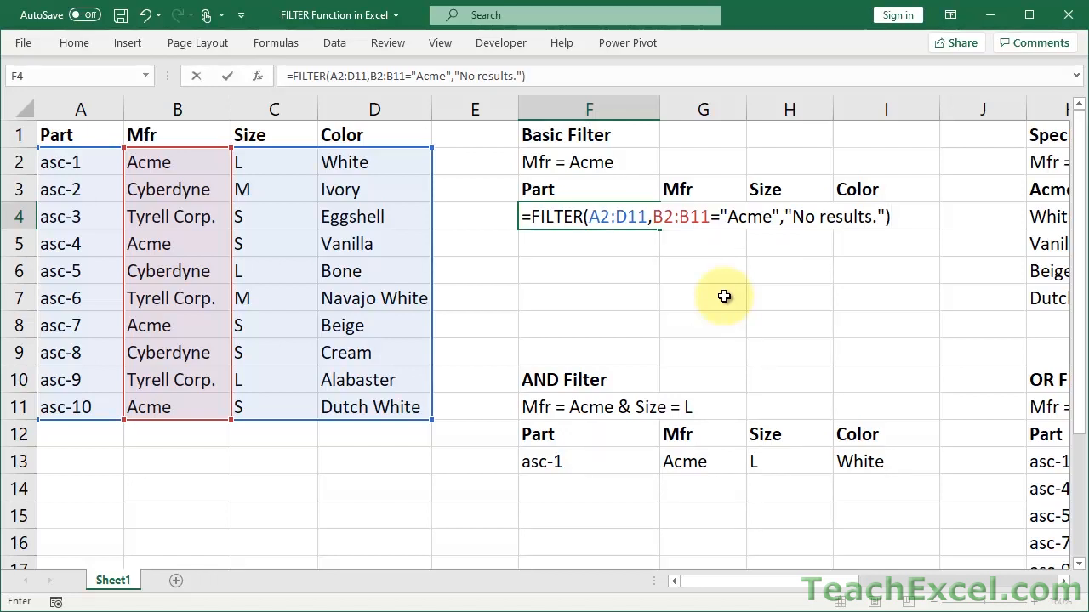
{"action": "key", "text": "Return"}
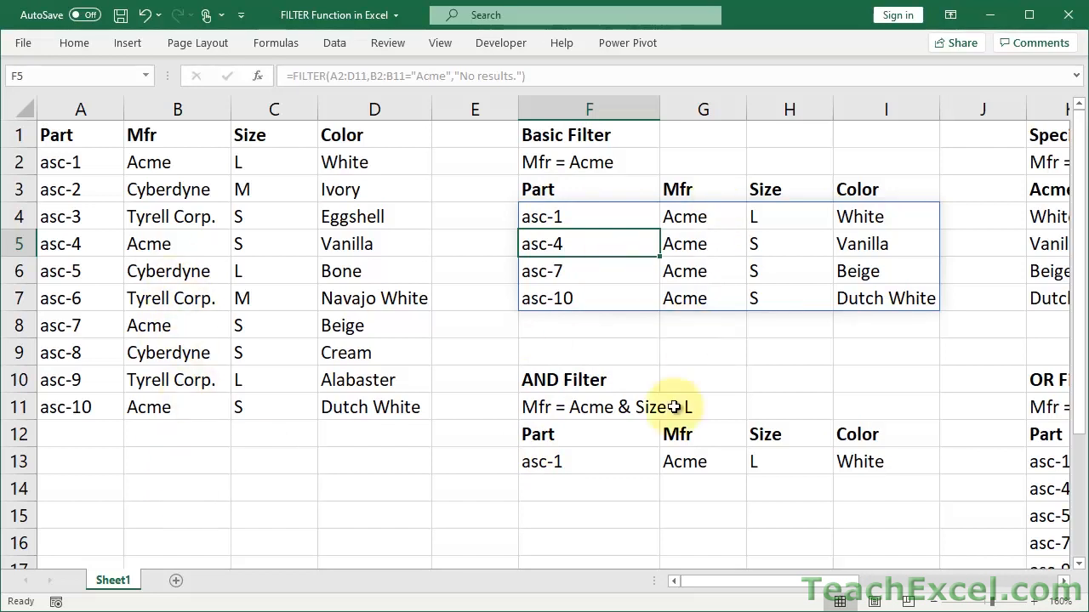
Step: Examine the include argument of the FILTER formula in F4
{"action": "double_click", "coordinate": [577, 217]}
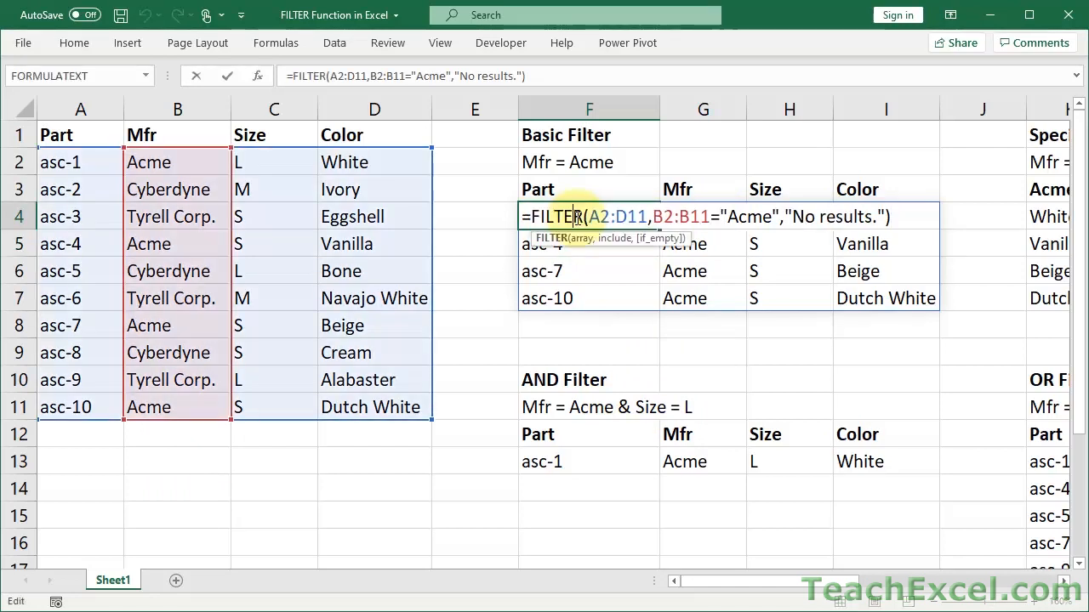
{"action": "left_click", "coordinate": [653, 218]}
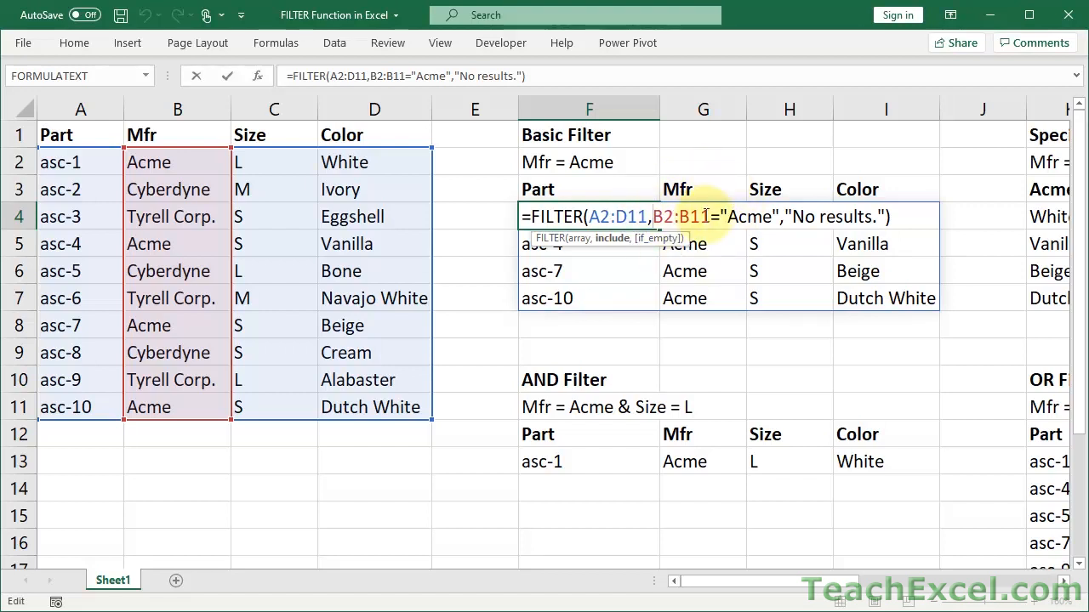
{"action": "key", "text": "Escape"}
Step: Enter the formula =B2="Acme" in E2 to test whether the first part's manufacturer is Acme
{"action": "left_click", "coordinate": [484, 159]}
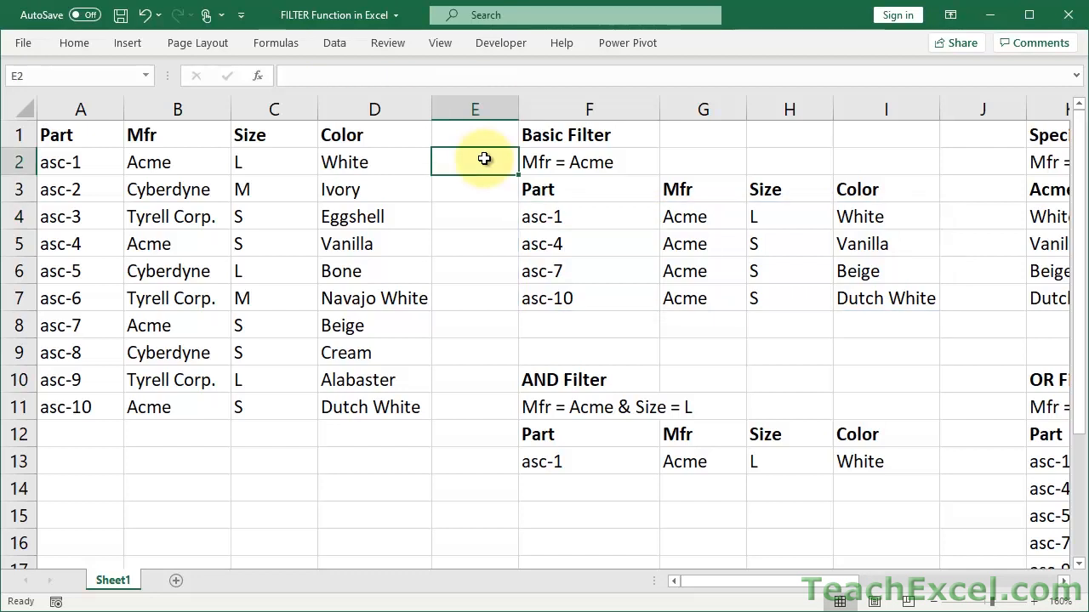
{"action": "type", "text": "="}
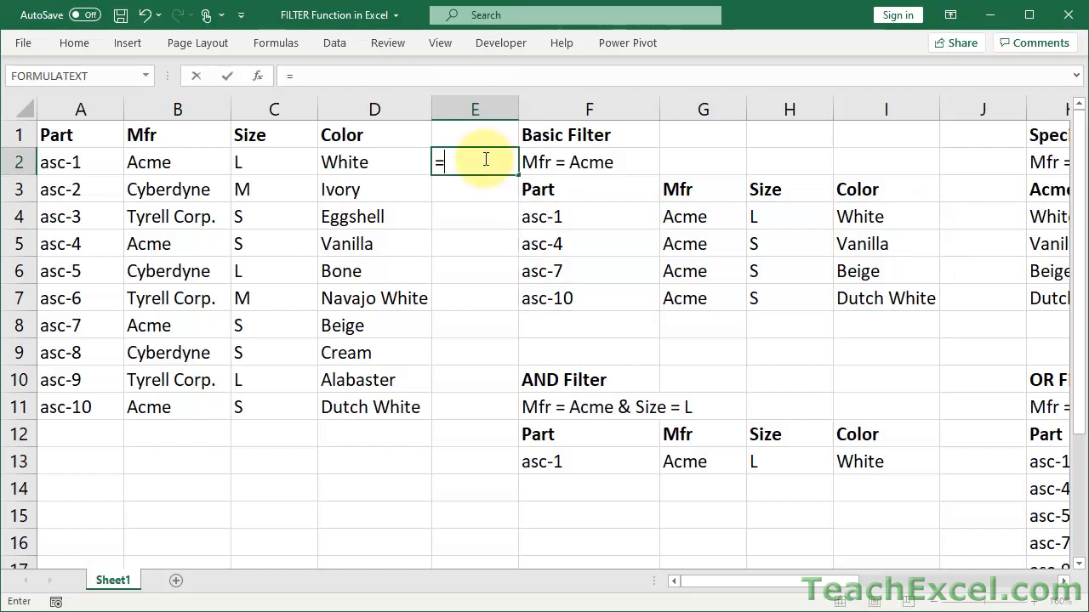
{"action": "left_click", "coordinate": [183, 158]}
{"action": "type", "text": "=\"Acm"}
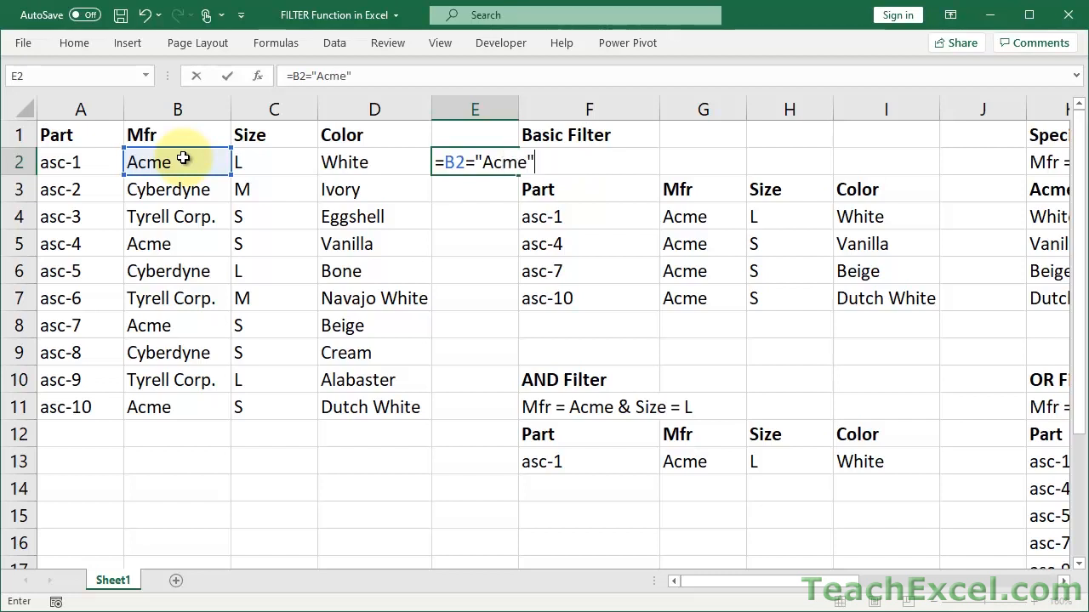
{"action": "type", "text": "e\""}
{"action": "key", "text": "Return"}
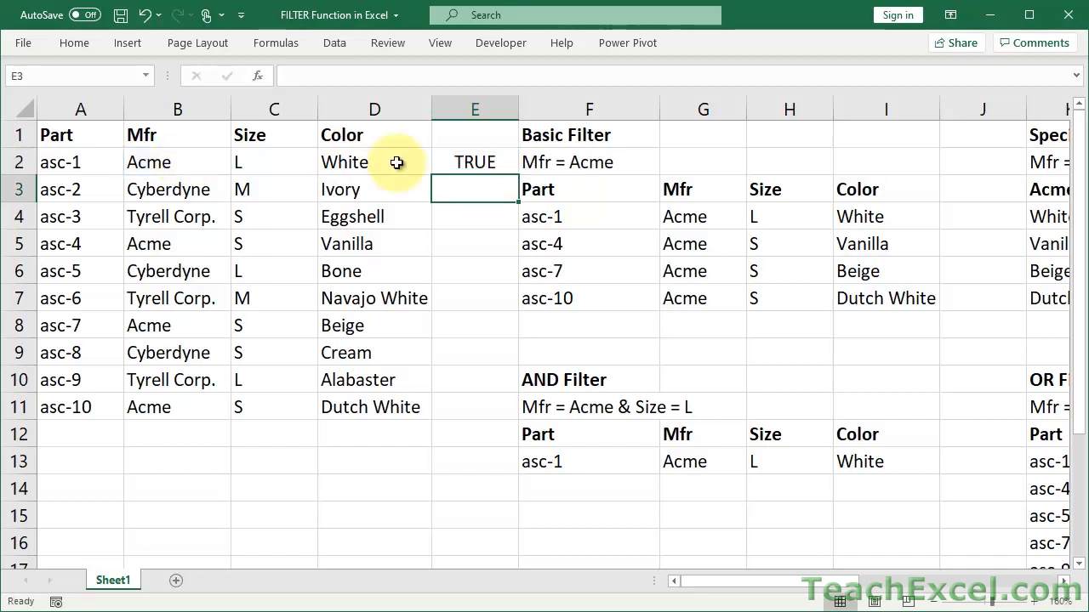
Step: Fill the comparison formula from E2 down through E11, limiting it to the rows of the parts data
{"action": "left_click", "coordinate": [450, 157]}
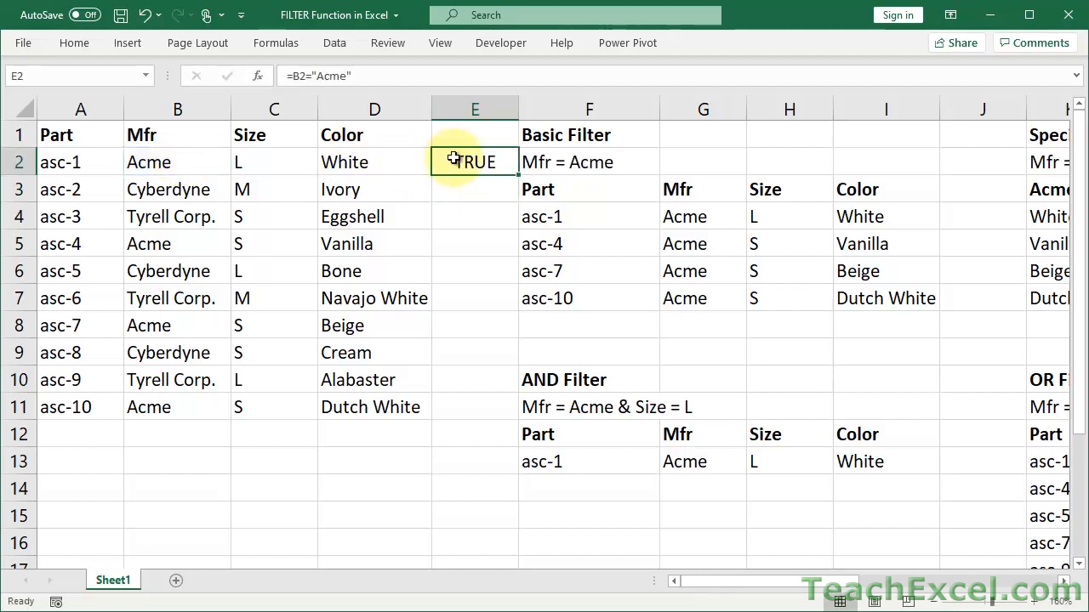
{"action": "double_click", "coordinate": [519, 175]}
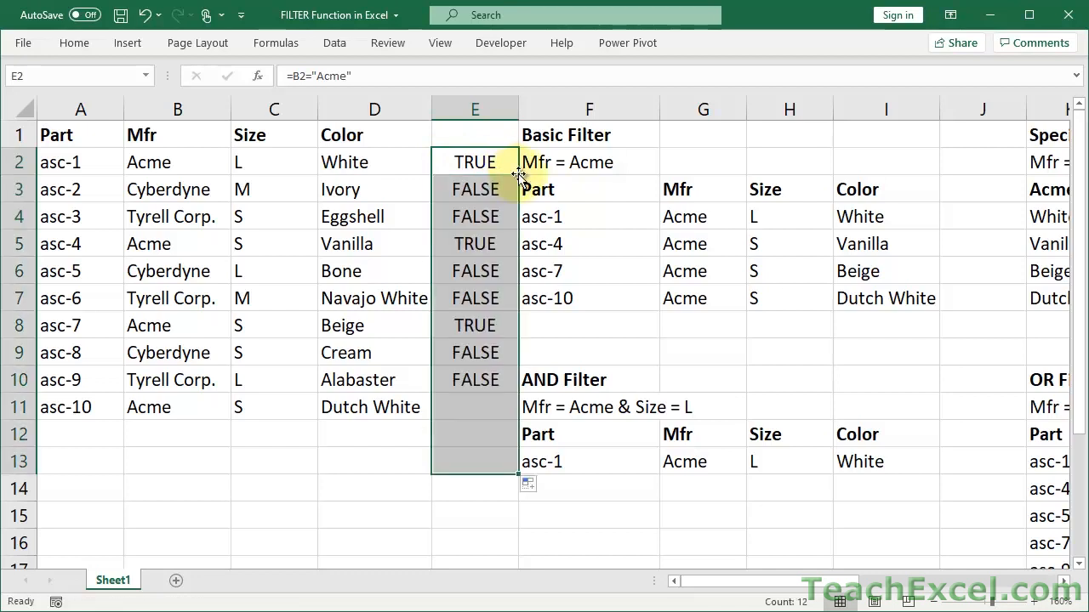
{"action": "left_click_drag", "start_coordinate": [521, 478], "coordinate": [515, 418]}
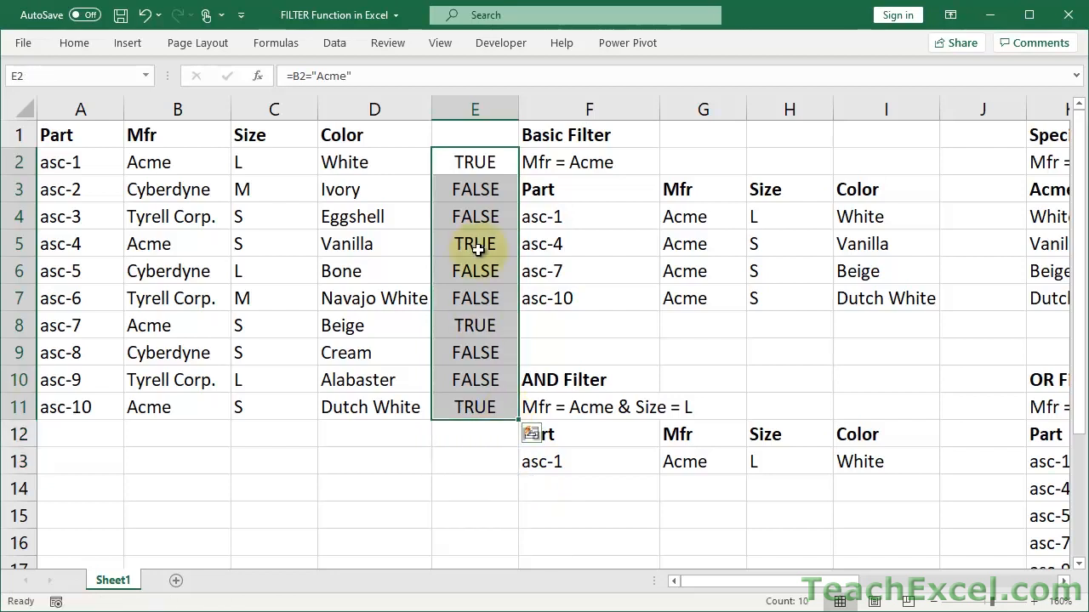
Step: Compare the test results in column E with the manufacturers in column B, and inspect the formula in E2
{"action": "left_click", "coordinate": [476, 162]}
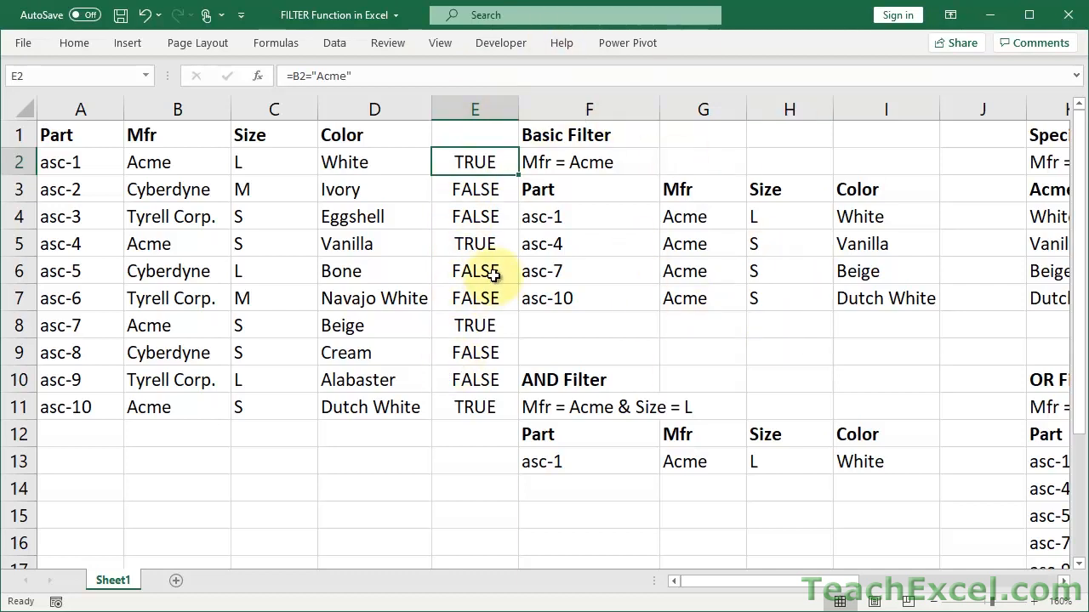
{"action": "left_click_drag", "start_coordinate": [460, 164], "coordinate": [156, 161]}
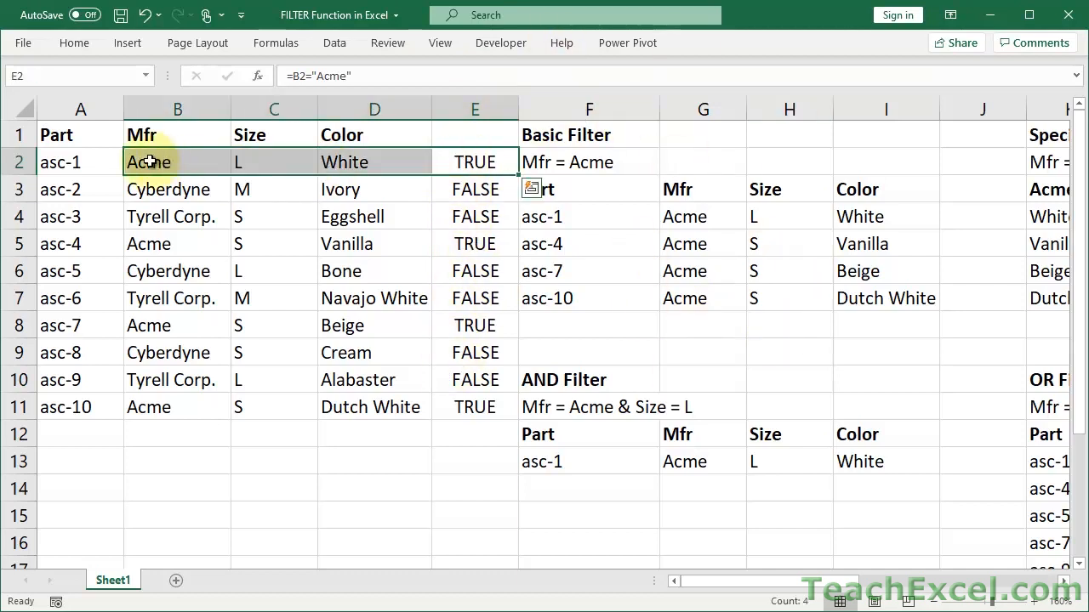
{"action": "left_click_drag", "start_coordinate": [463, 244], "coordinate": [168, 243]}
{"action": "left_click_drag", "start_coordinate": [479, 328], "coordinate": [204, 324]}
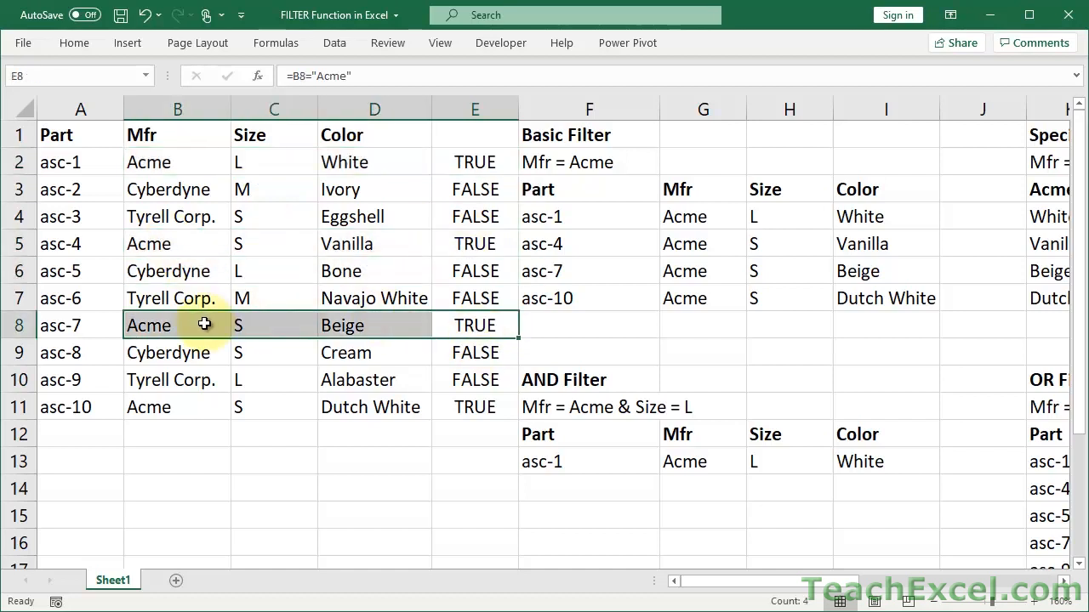
{"action": "double_click", "coordinate": [482, 162]}
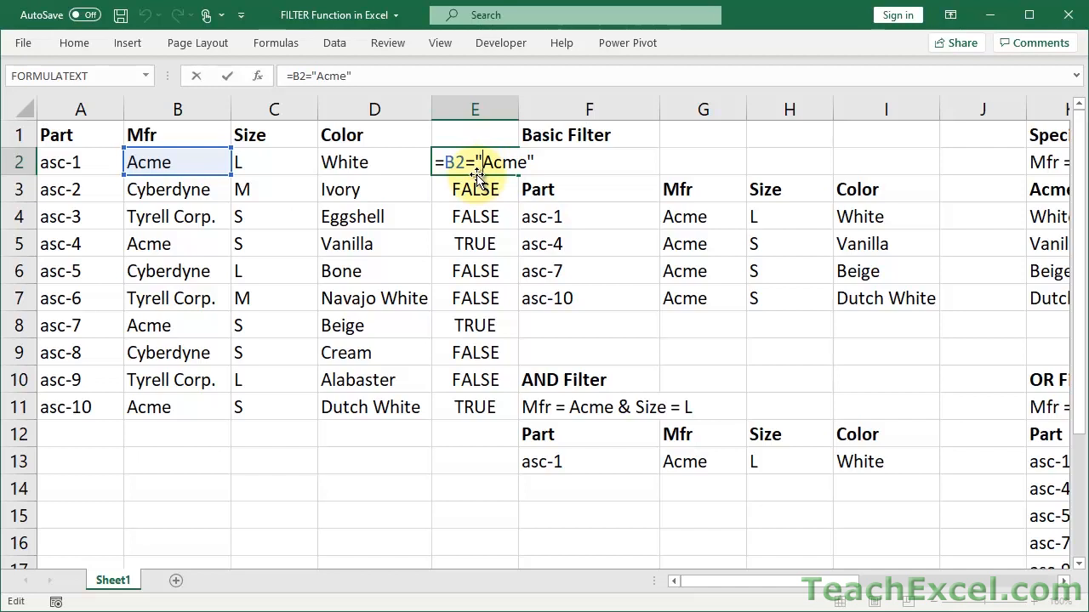
{"action": "key", "text": "ctrl+Return"}
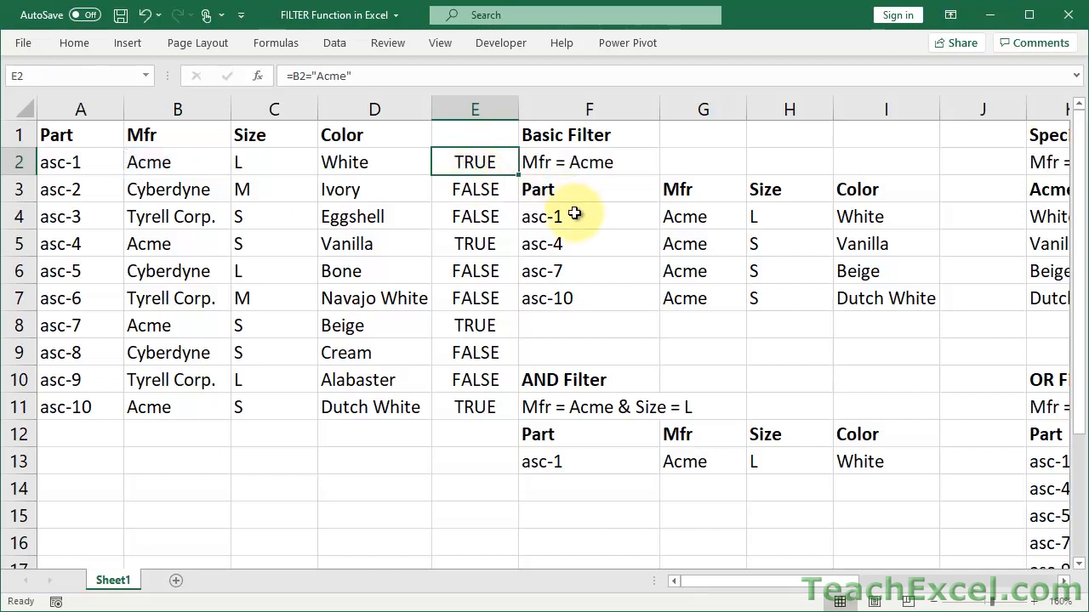
Step: Copy the include argument B2:B11="Acme" from the FILTER formula in F4, leaving the formula as it is
{"action": "double_click", "coordinate": [575, 215]}
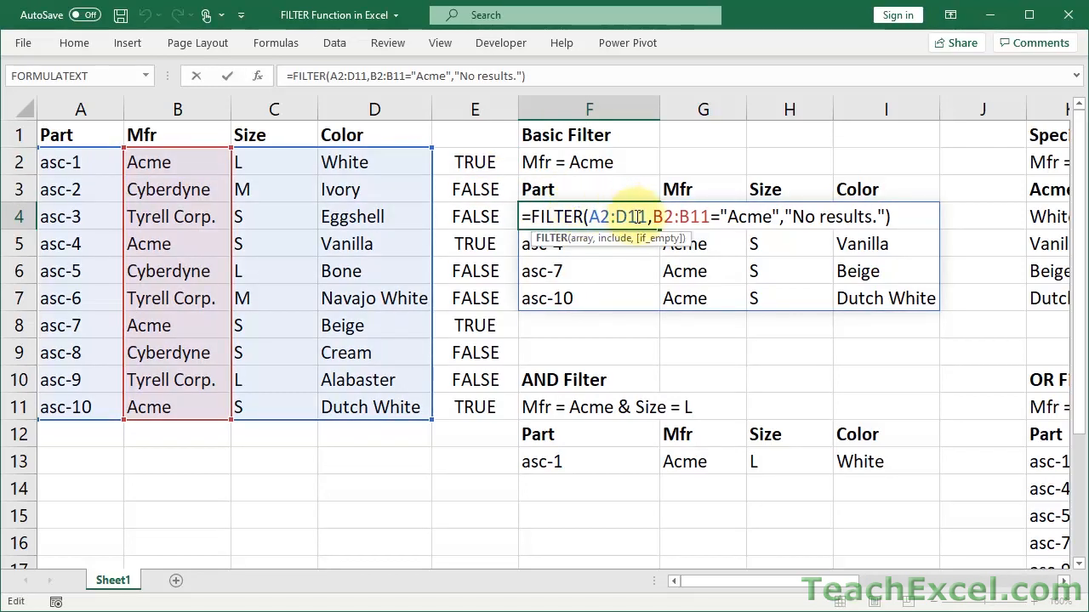
{"action": "left_click_drag", "start_coordinate": [654, 218], "coordinate": [710, 216]}
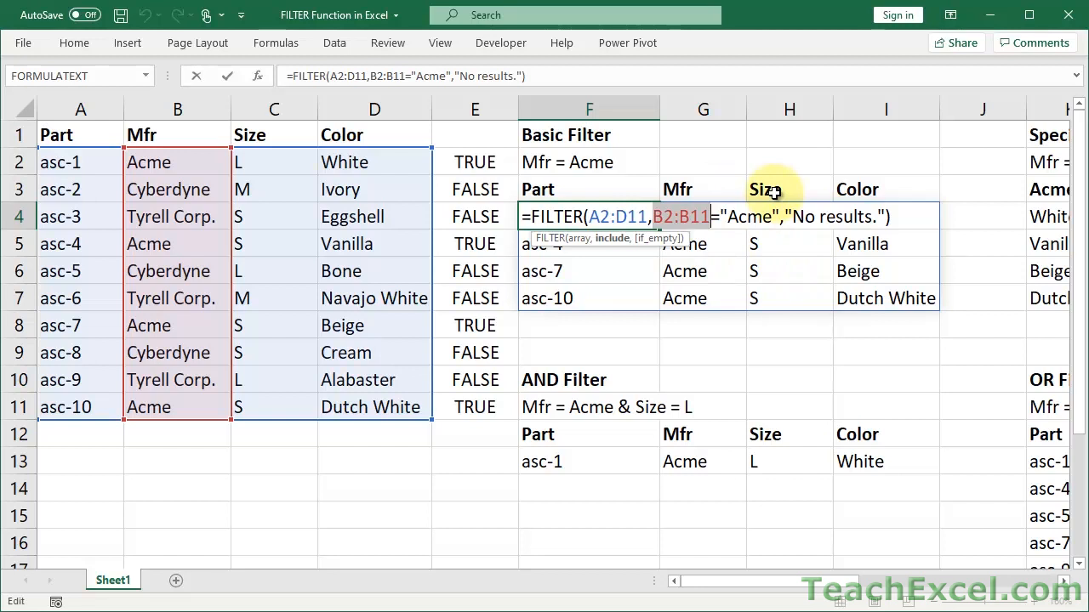
{"action": "left_click_drag", "start_coordinate": [779, 214], "coordinate": [655, 213]}
{"action": "key", "text": "ctrl+c"}
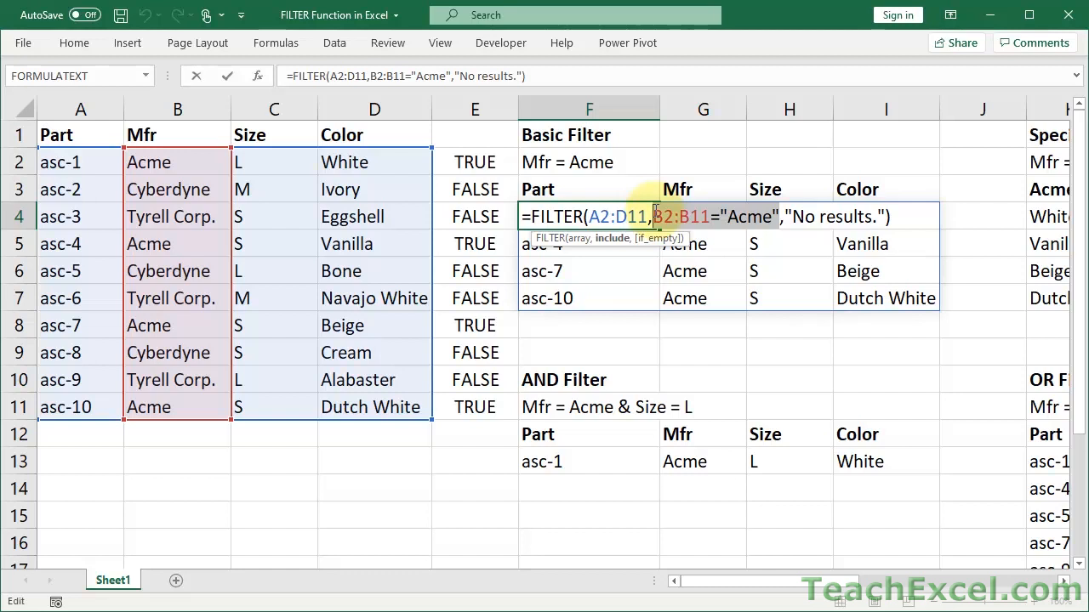
{"action": "key", "text": "Escape"}
Step: Replace the comparison formulas in E2:E11 with the single array formula =B2:B11="Acme" in E2, using the copied argument
{"action": "left_click_drag", "start_coordinate": [487, 164], "coordinate": [470, 409]}
{"action": "key", "text": "Delete"}
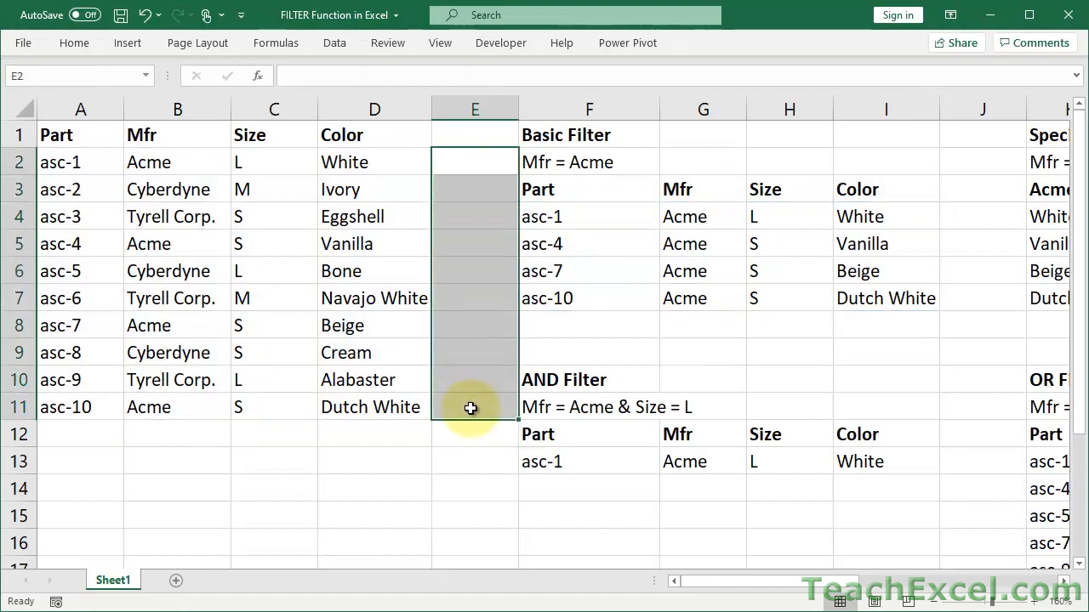
{"action": "double_click", "coordinate": [462, 160]}
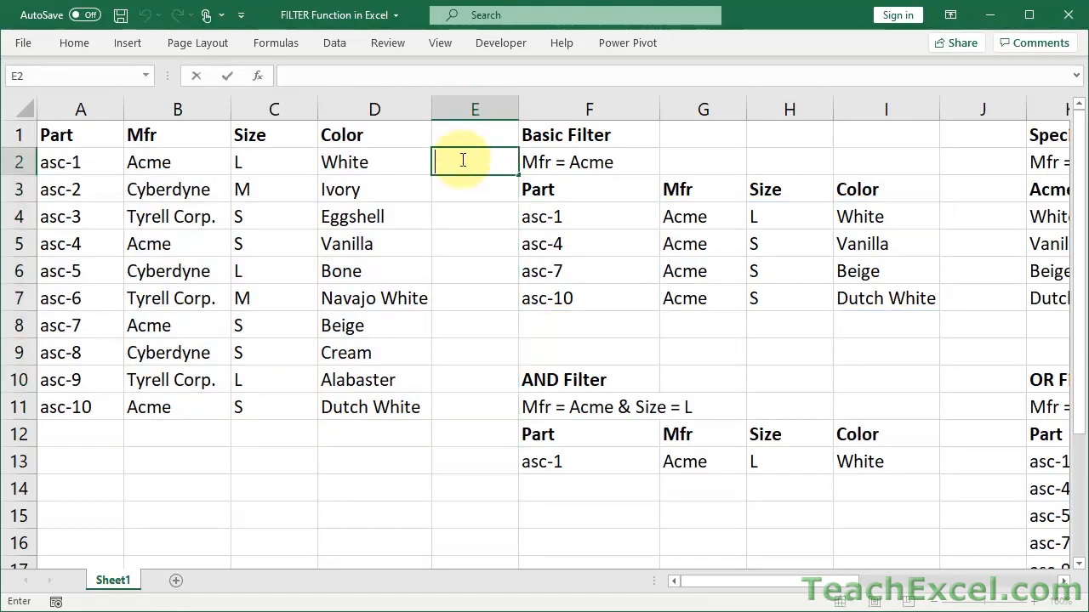
{"action": "type", "text": "="}
{"action": "key", "text": "ctrl+v"}
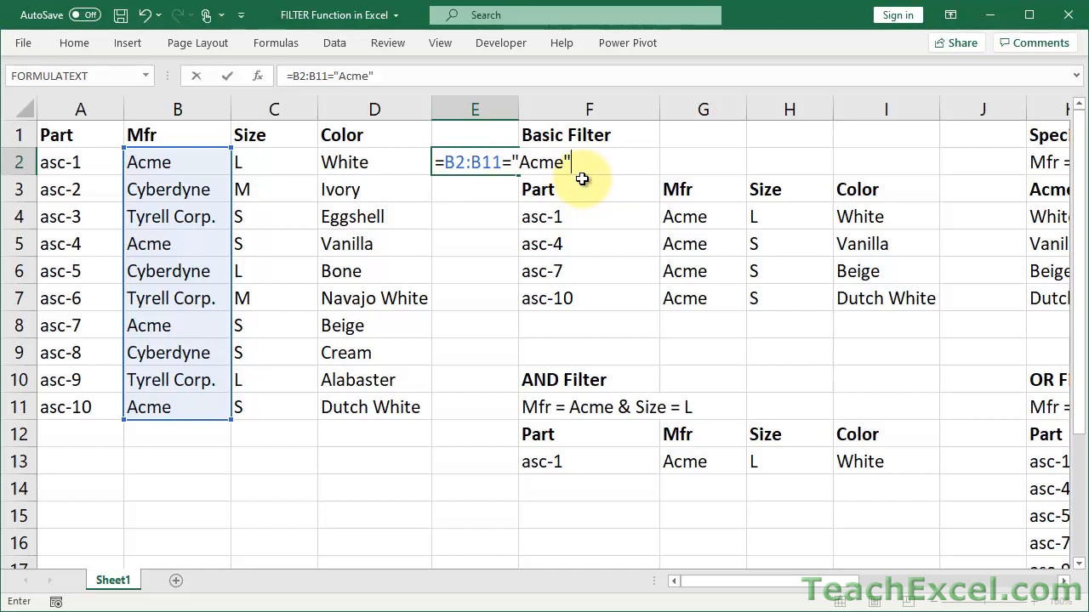
{"action": "key", "text": "Return"}
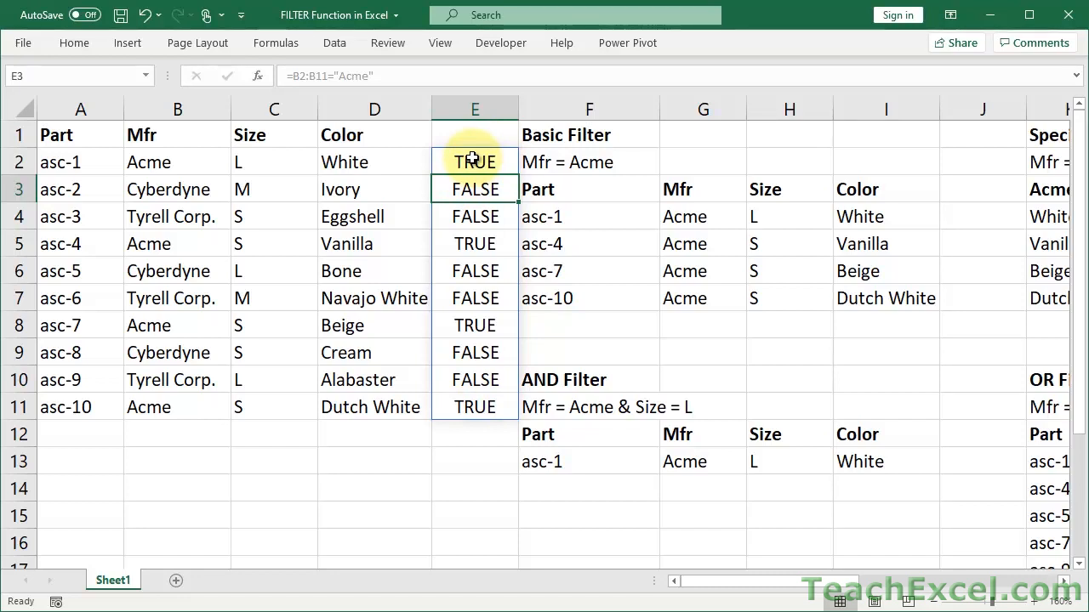
Step: Compare the include argument of the FILTER formula in F4 with the array formula in E2
{"action": "double_click", "coordinate": [546, 213]}
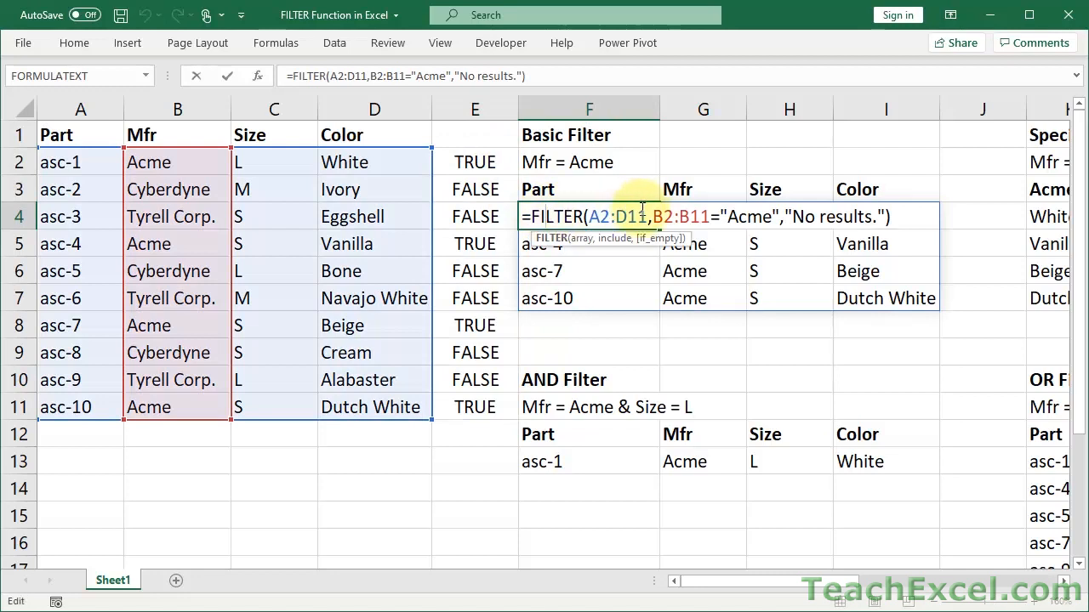
{"action": "left_click_drag", "start_coordinate": [652, 217], "coordinate": [781, 217]}
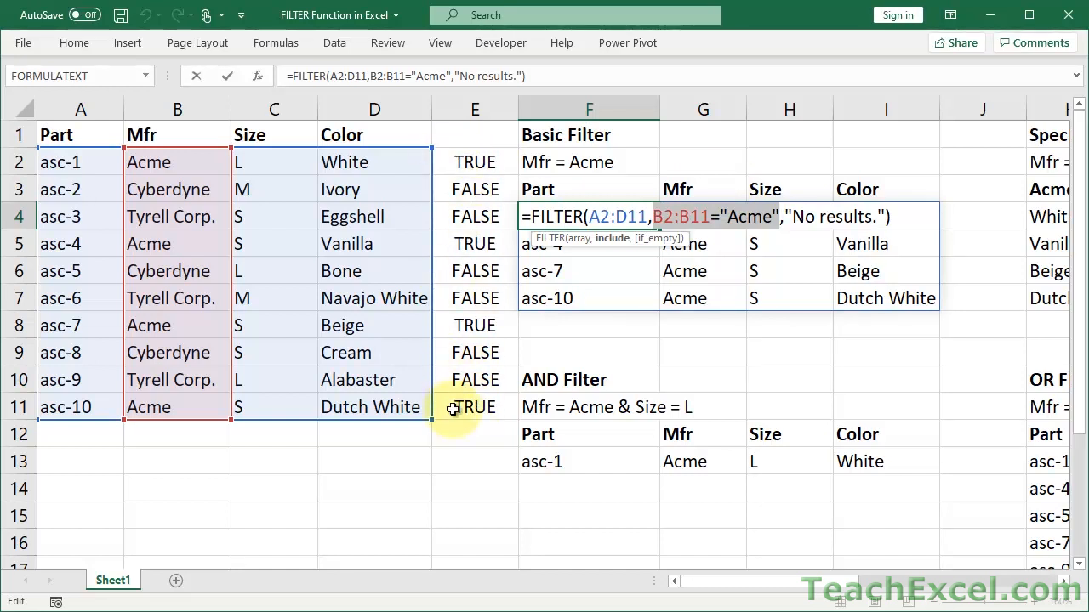
{"action": "key", "text": "Escape"}
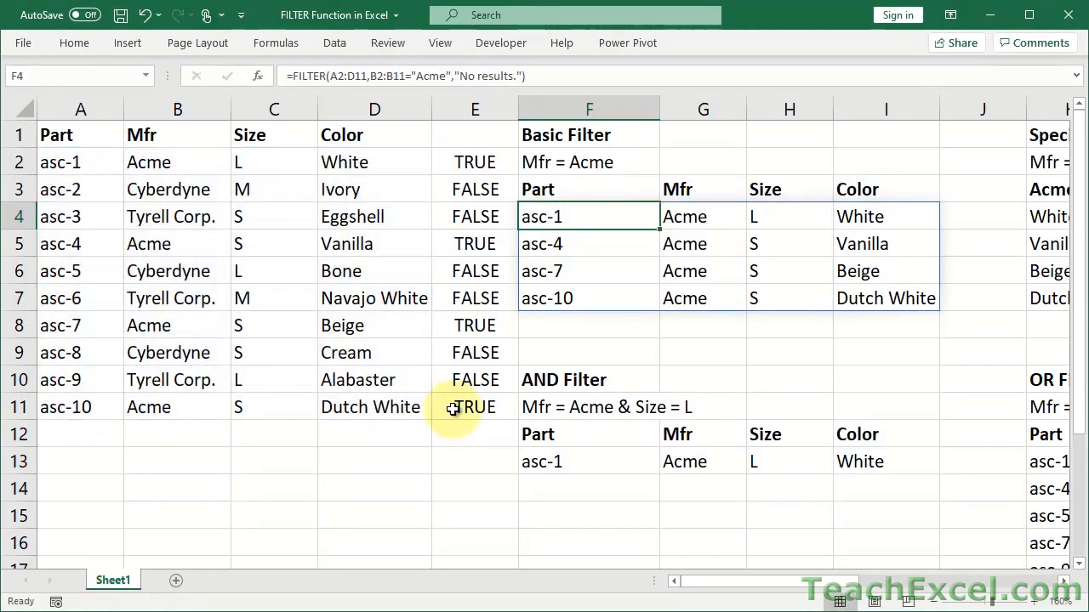
{"action": "double_click", "coordinate": [446, 163]}
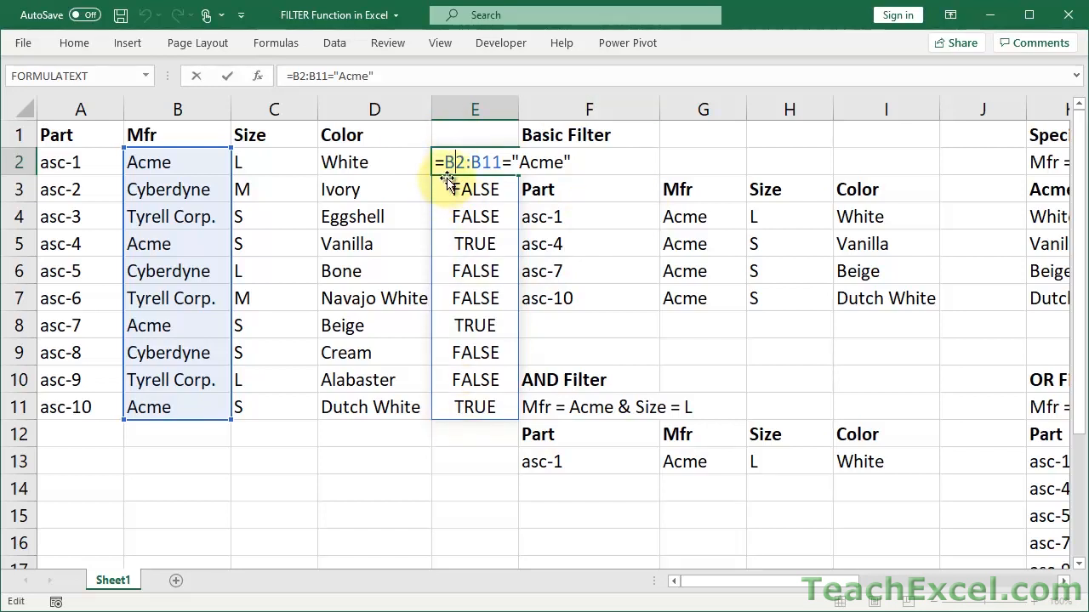
{"action": "left_click_drag", "start_coordinate": [443, 162], "coordinate": [607, 168]}
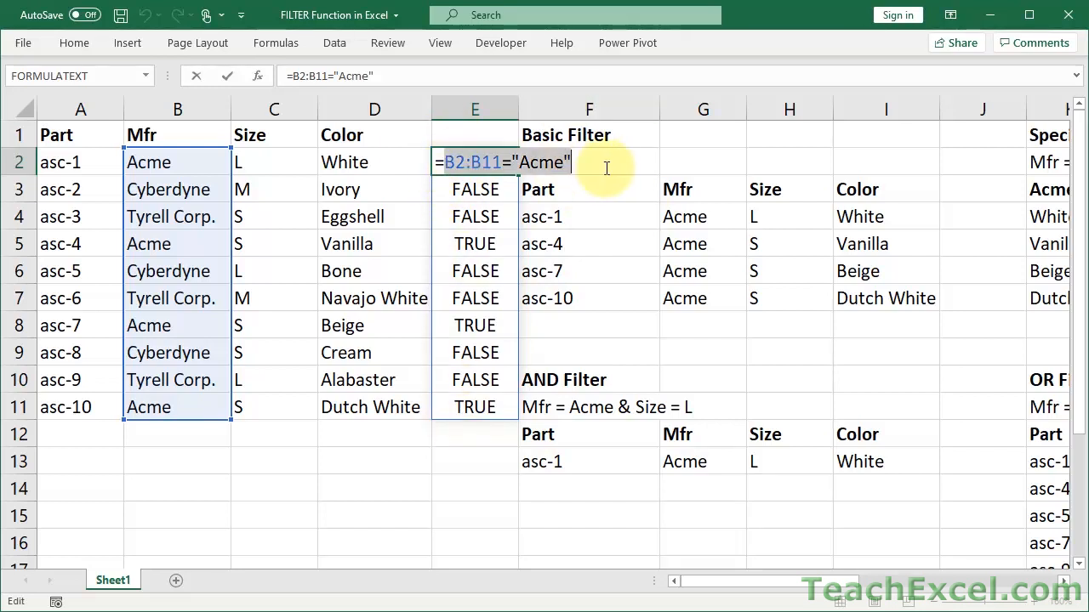
{"action": "key", "text": "Escape"}
{"action": "double_click", "coordinate": [574, 212]}
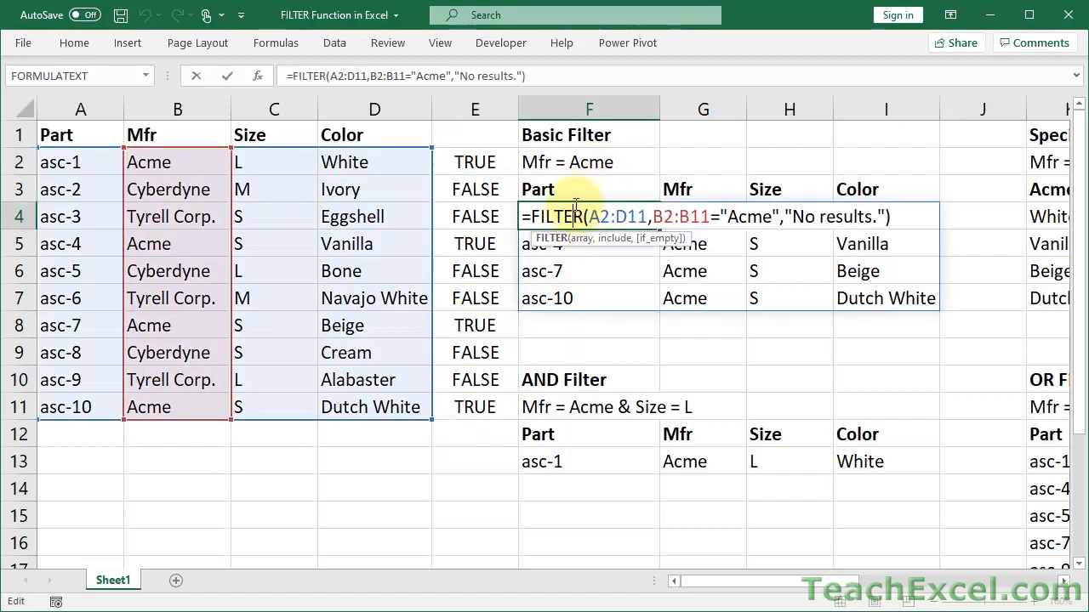
{"action": "left_click_drag", "start_coordinate": [658, 216], "coordinate": [779, 216]}
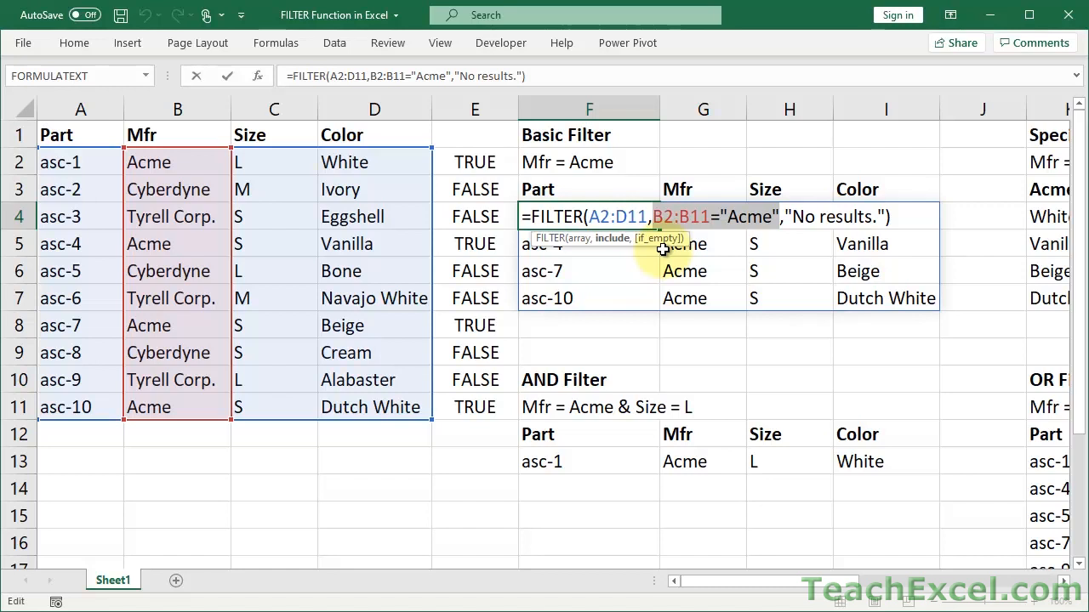
{"action": "key", "text": "Escape"}
Step: Delete the array formula from E2 to empty the helper column
{"action": "left_click", "coordinate": [473, 160]}
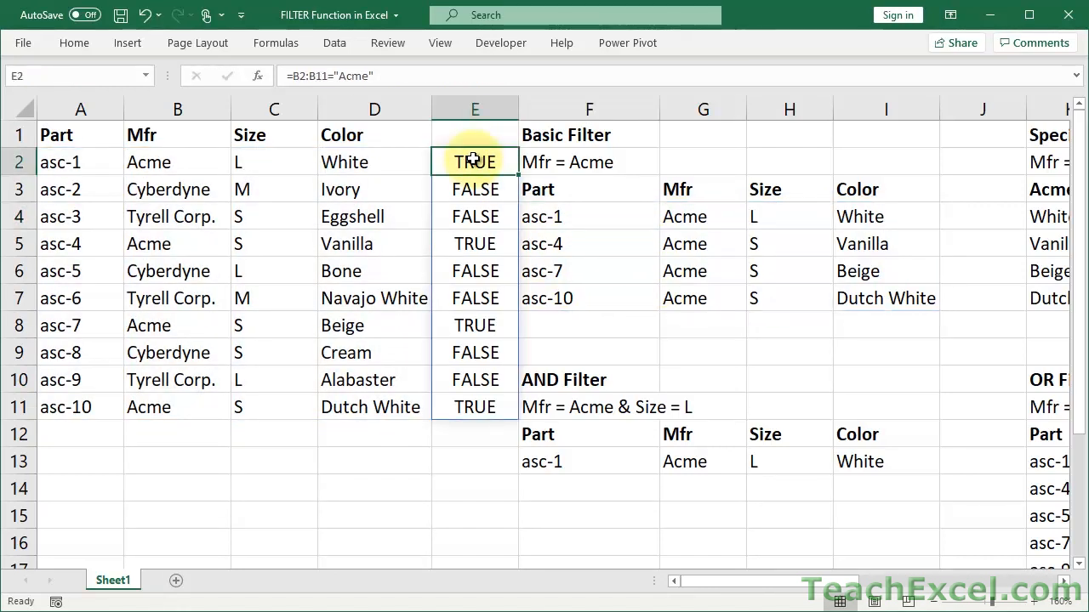
{"action": "key", "text": "Delete"}
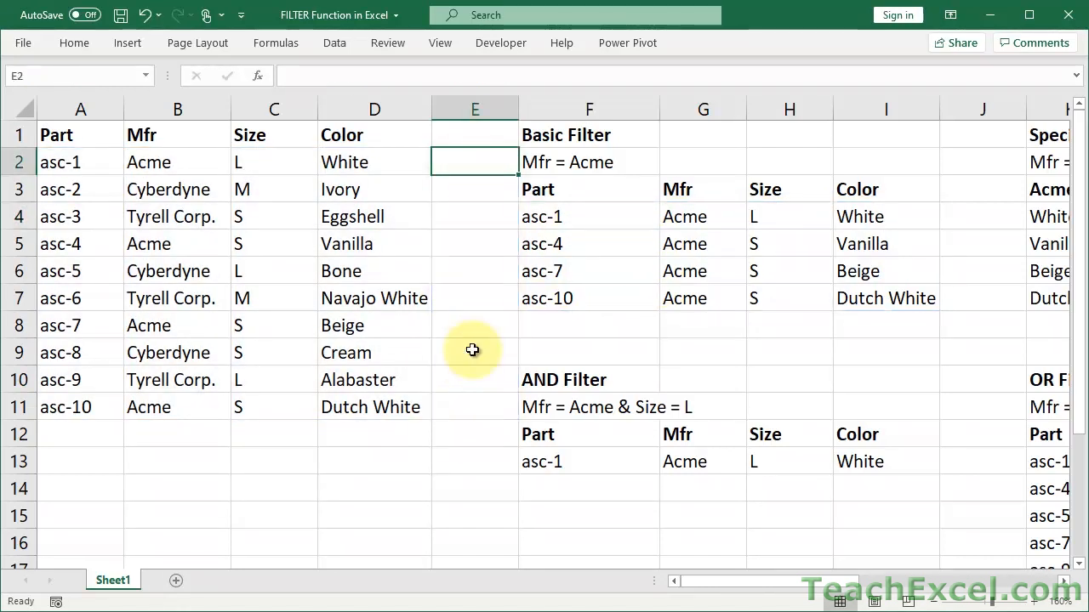
Step: Clear the FILTER formula from K4 in the Specific Return Column example
{"action": "left_click", "coordinate": [1065, 582]}
{"action": "left_click", "coordinate": [1065, 582]}
{"action": "left_click", "coordinate": [1065, 582]}
{"action": "left_click", "coordinate": [1065, 582]}
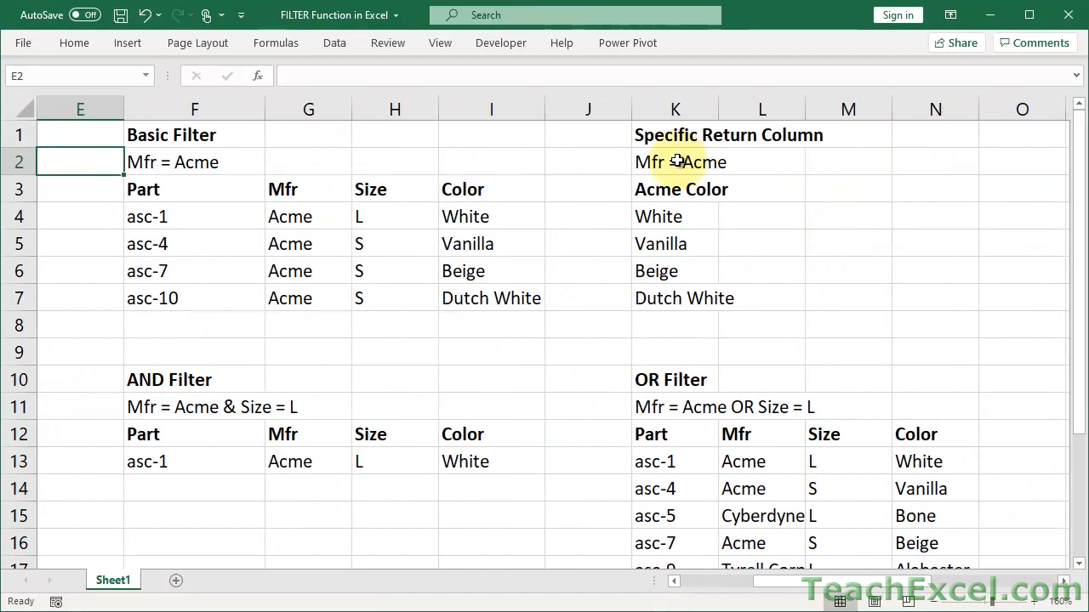
{"action": "left_click", "coordinate": [676, 211]}
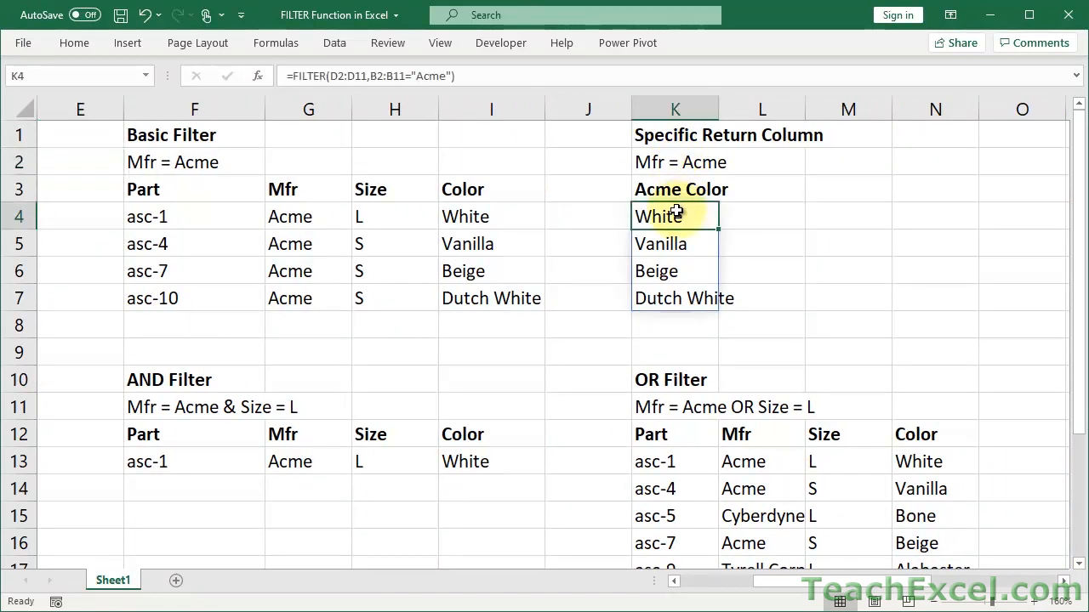
{"action": "key", "text": "Delete"}
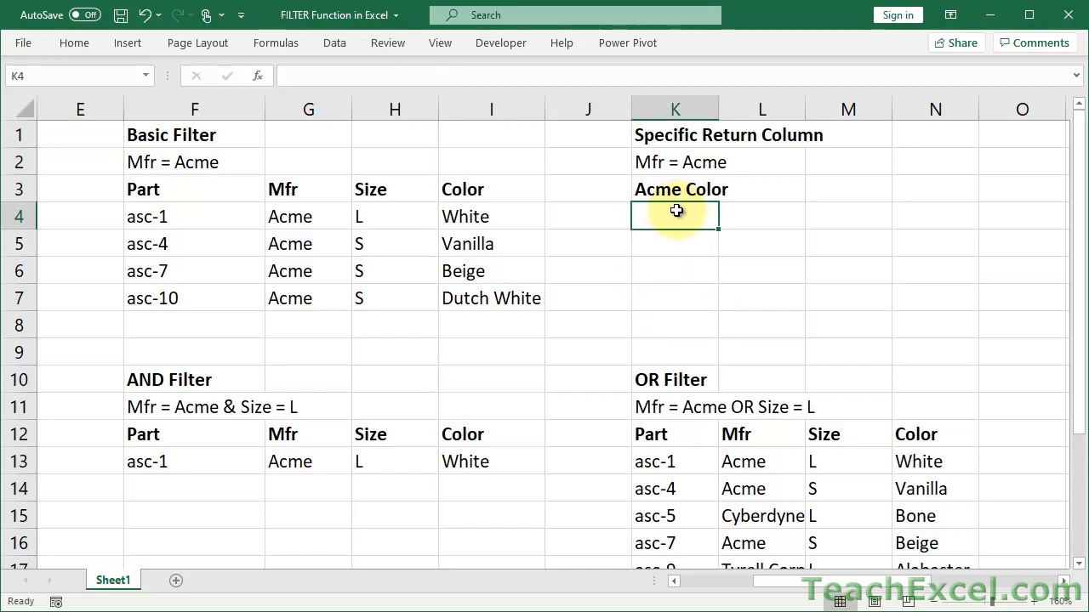
Step: Begin a FILTER formula in K4 with the source table's Color values D2:D11 as the array argument
{"action": "type", "text": "=filt"}
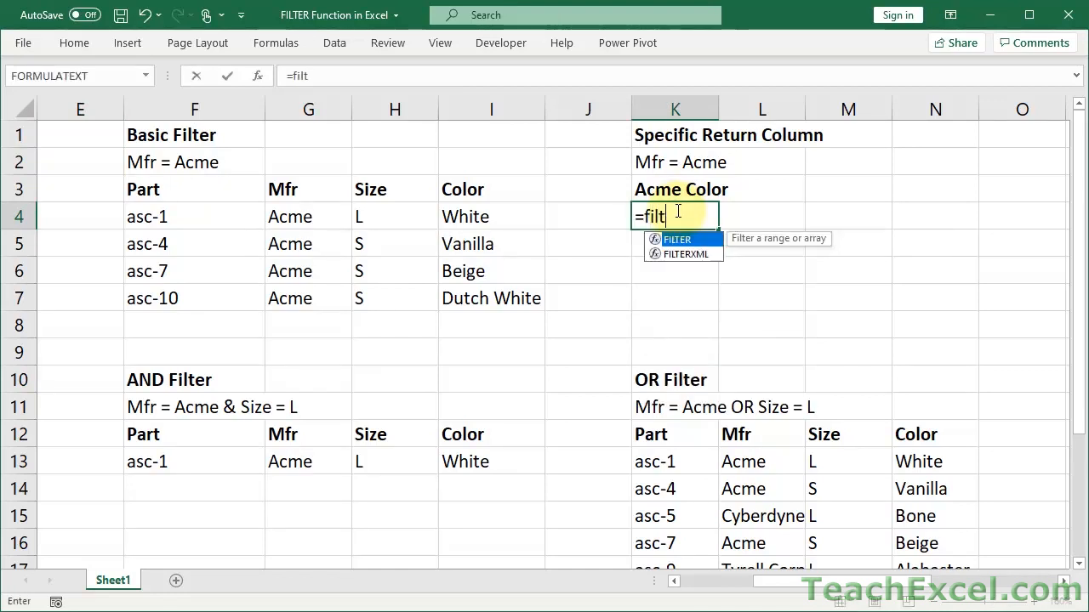
{"action": "key", "text": "Tab"}
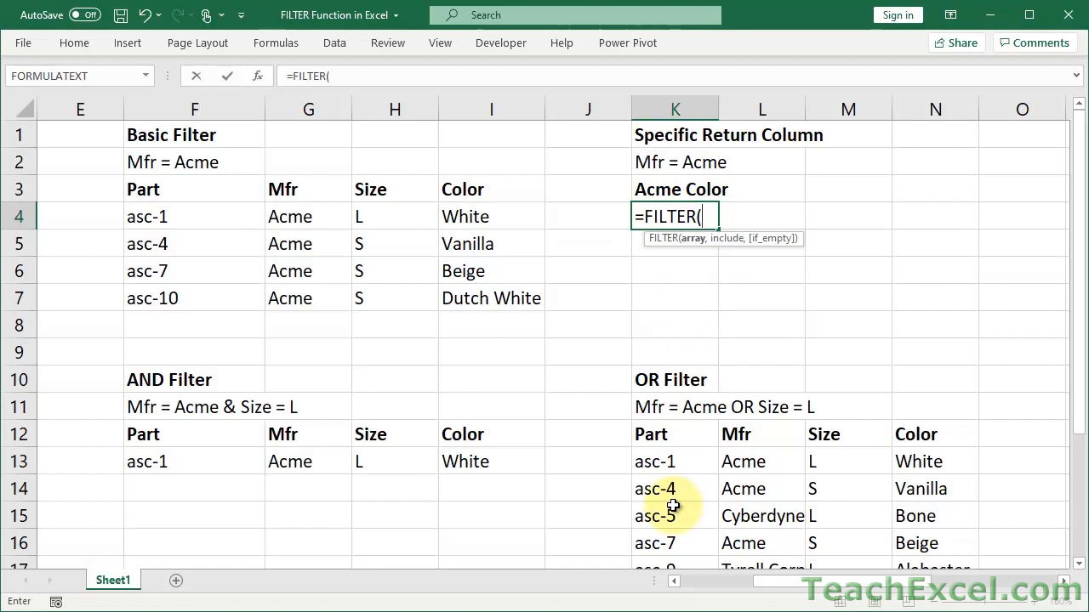
{"action": "left_click", "coordinate": [674, 581]}
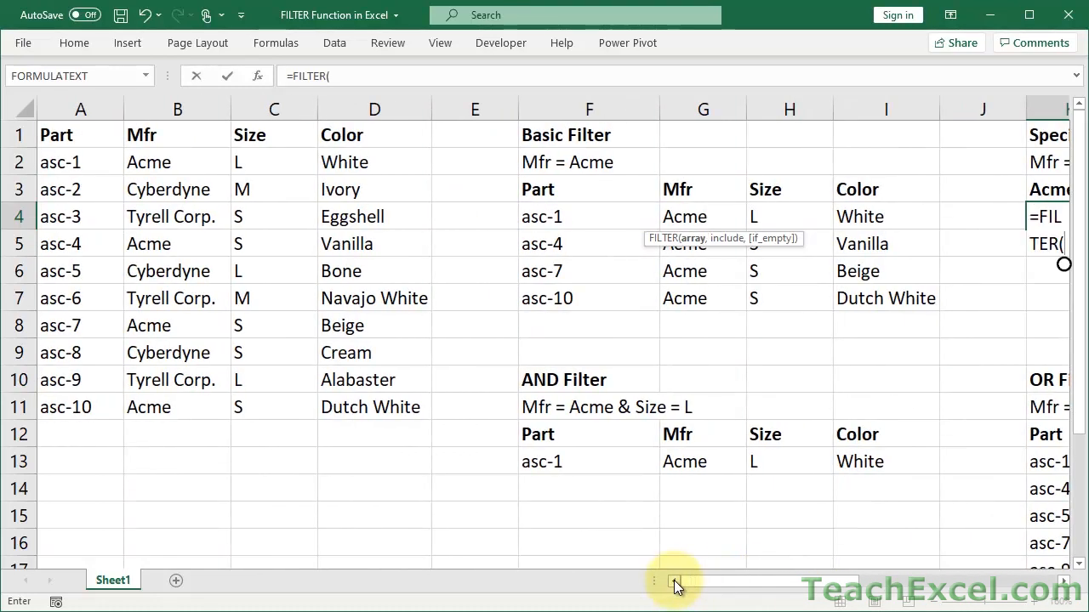
{"action": "left_click_drag", "start_coordinate": [348, 165], "coordinate": [362, 409]}
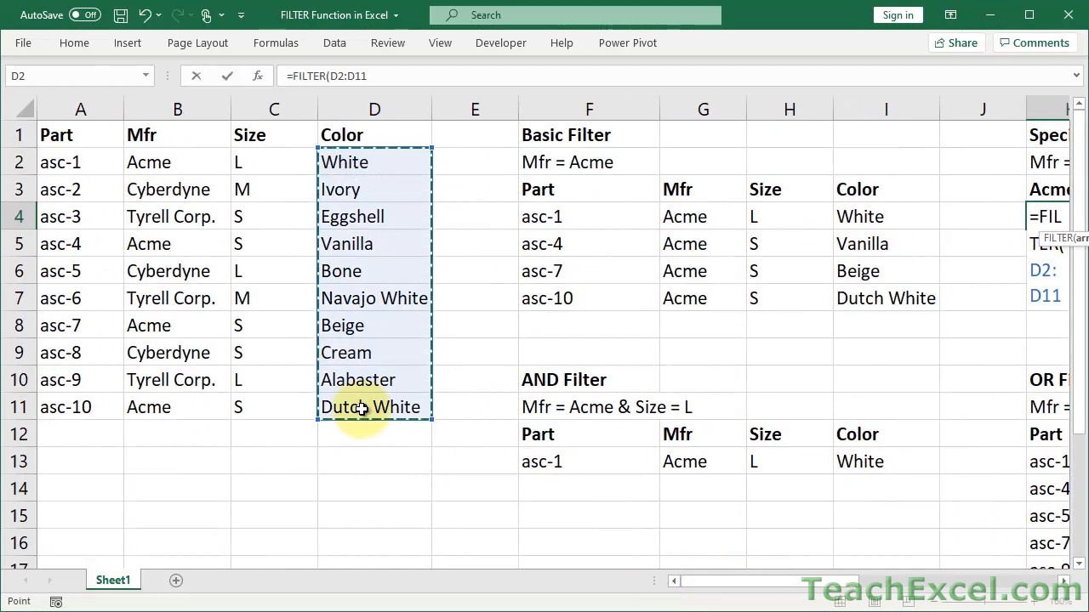
{"action": "type", "text": ","}
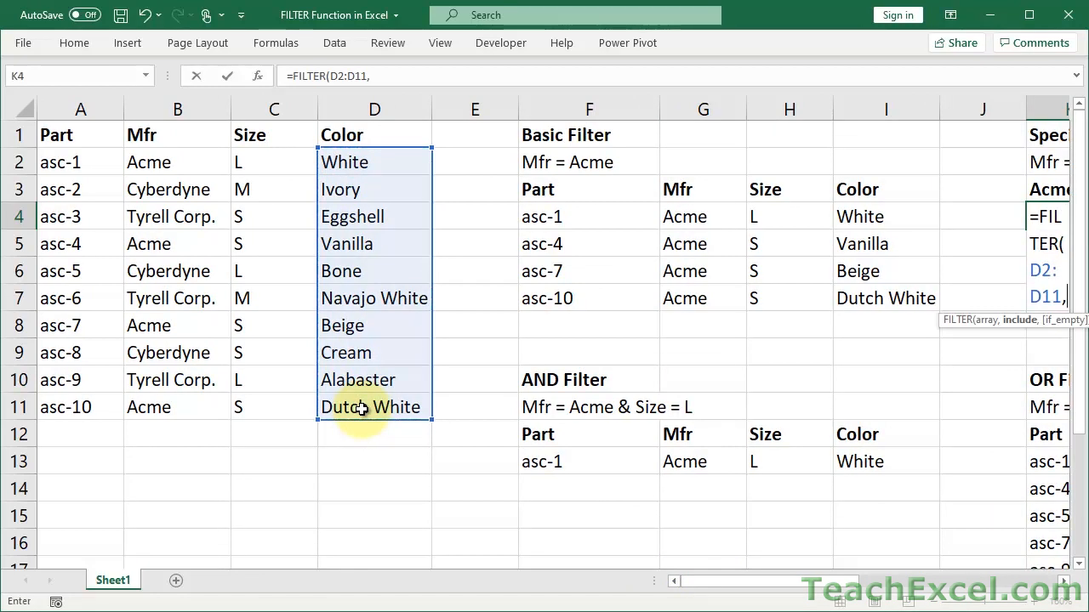
Step: Complete the K4 formula with the include condition B2:B11="Acme" and "No results." as the if_empty value
{"action": "left_click", "coordinate": [148, 164]}
{"action": "left_click_drag", "start_coordinate": [148, 165], "coordinate": [153, 406]}
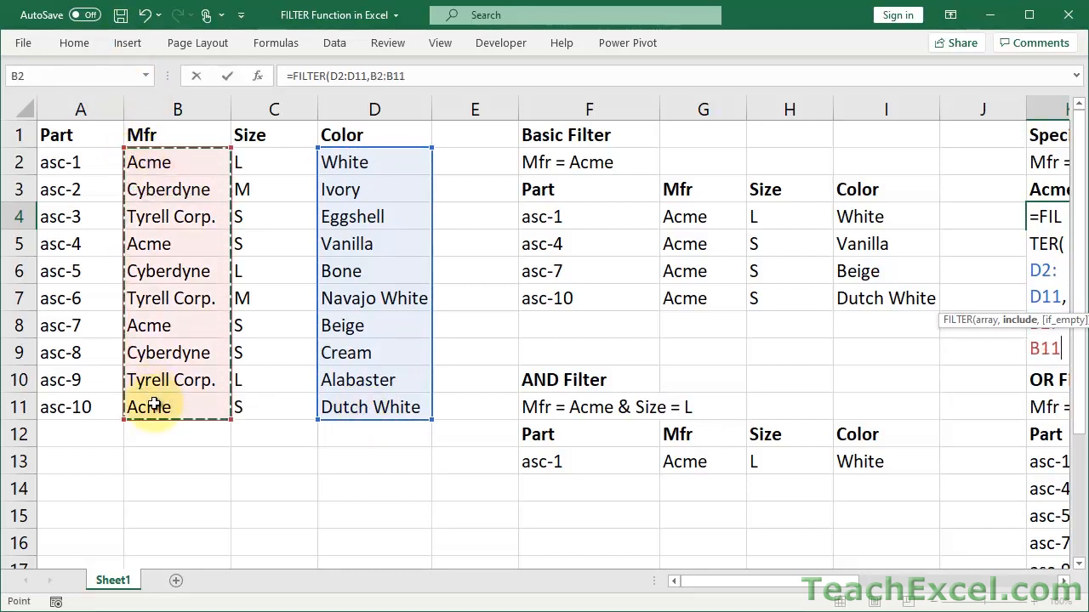
{"action": "type", "text": "="}
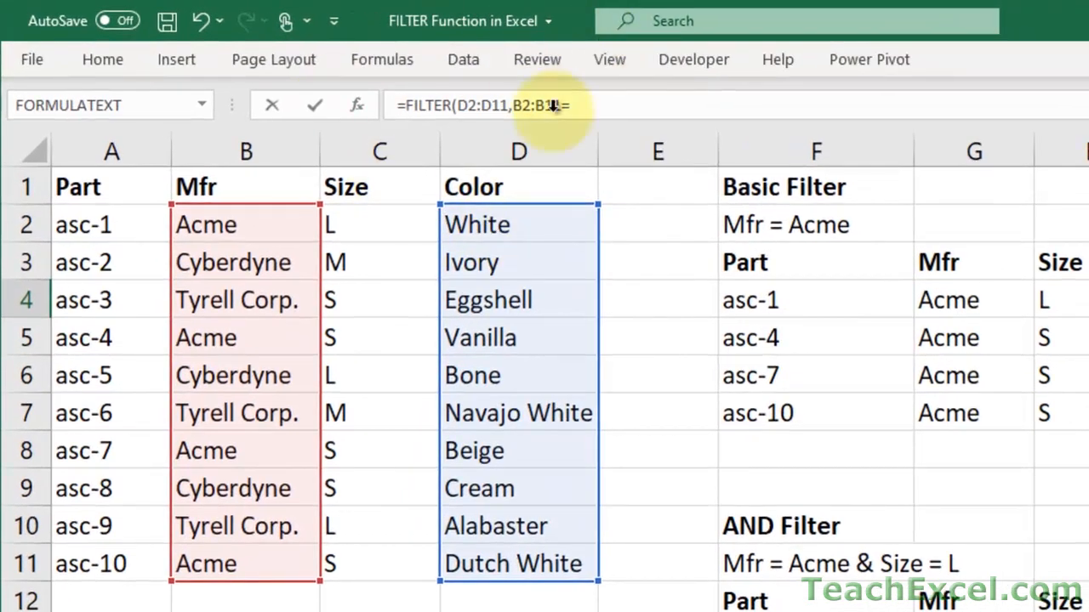
{"action": "type", "text": "\"Acme\","}
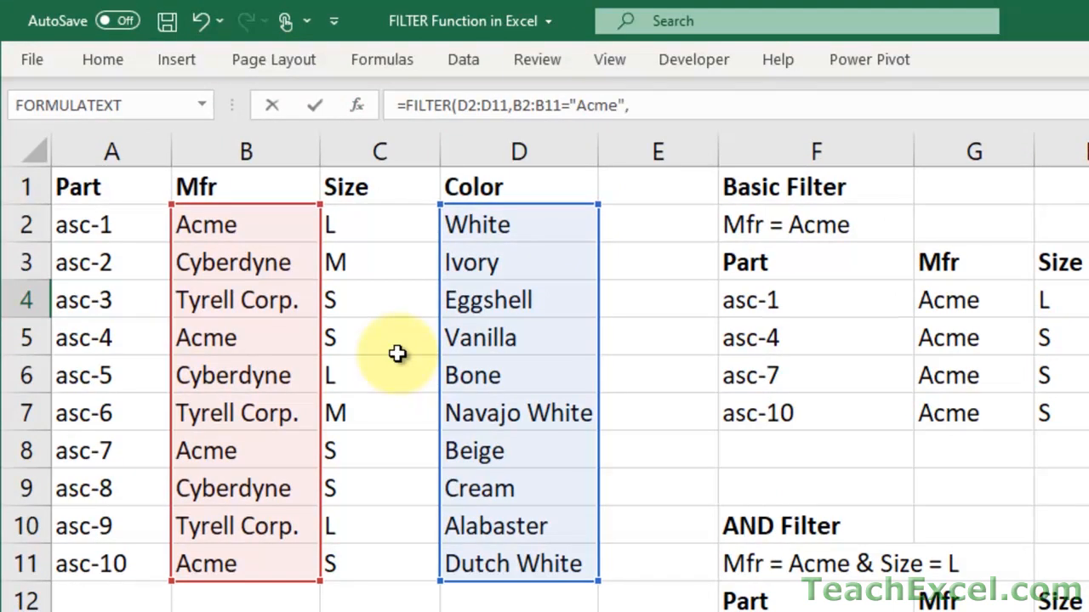
{"action": "type", "text": "\"No results.\""}
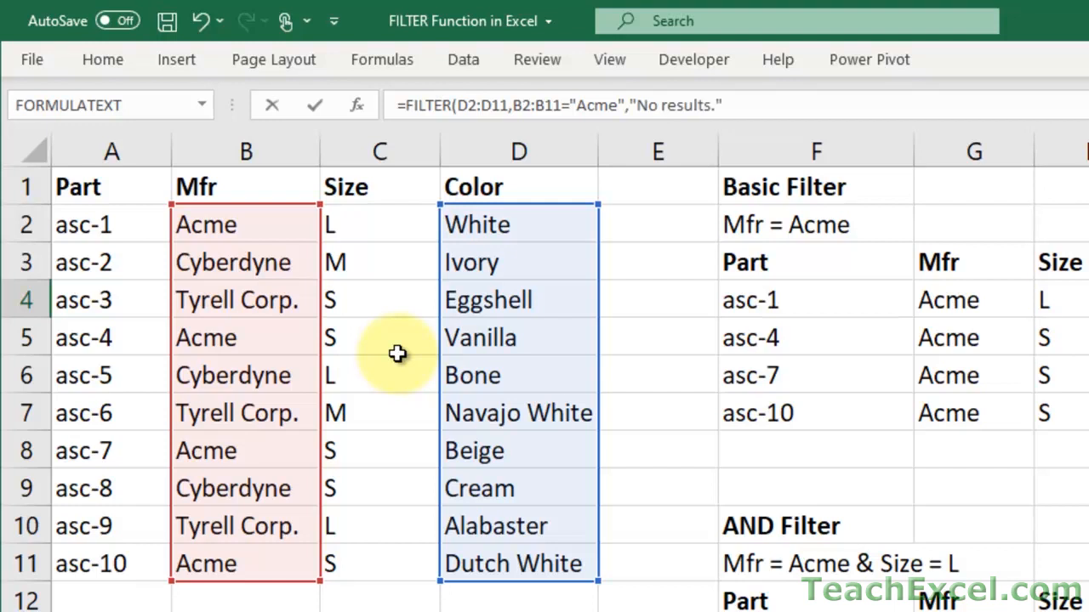
{"action": "type", "text": ")"}
{"action": "key", "text": "Return"}
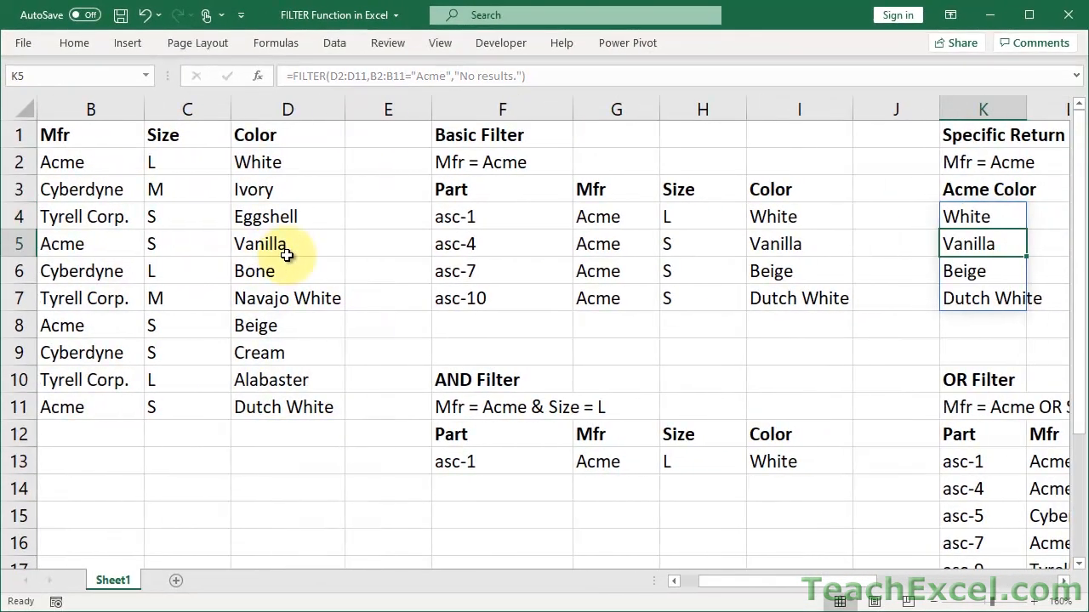
Step: Examine the array and include arguments of the K4 formula, evaluating B2:B11="Acme" in place and leaving the formula without saving the evaluation
{"action": "left_click", "coordinate": [1066, 581]}
{"action": "left_click", "coordinate": [1066, 582]}
{"action": "left_click", "coordinate": [1065, 582]}
{"action": "left_click", "coordinate": [1066, 582]}
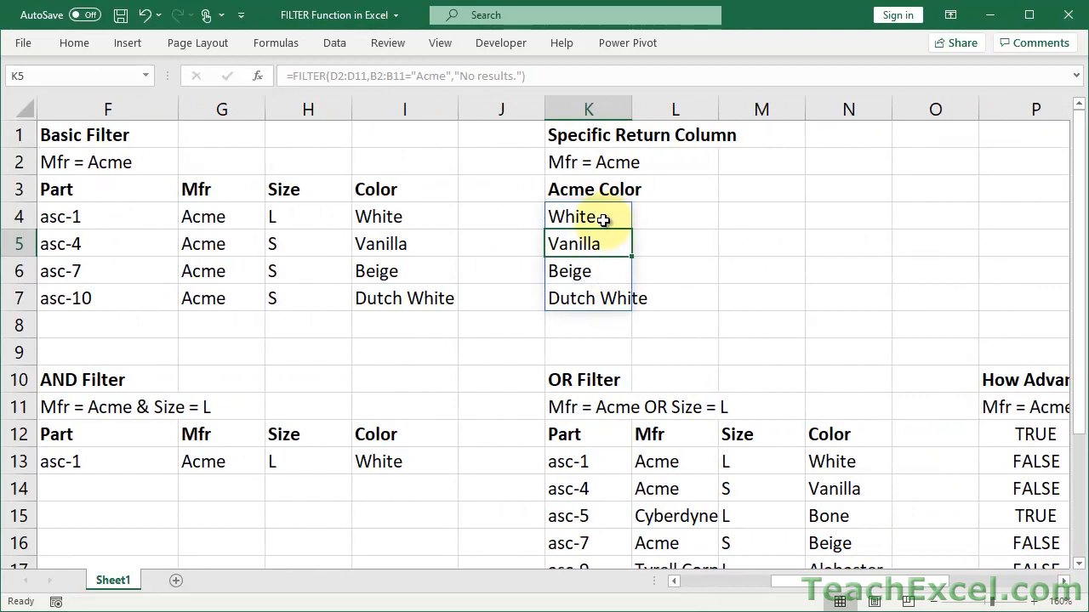
{"action": "double_click", "coordinate": [603, 220]}
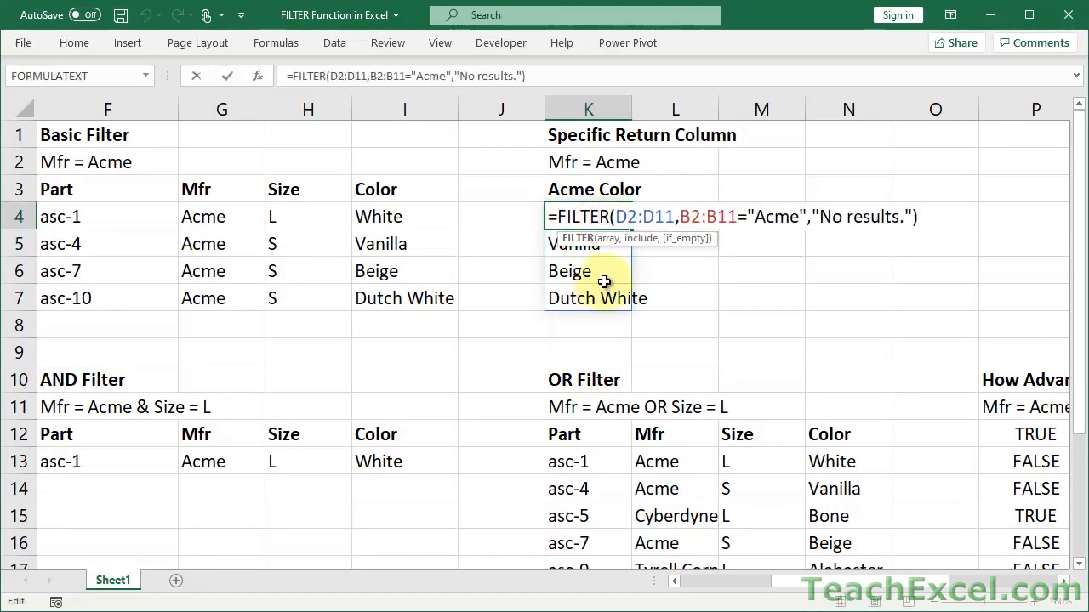
{"action": "left_click", "coordinate": [615, 216]}
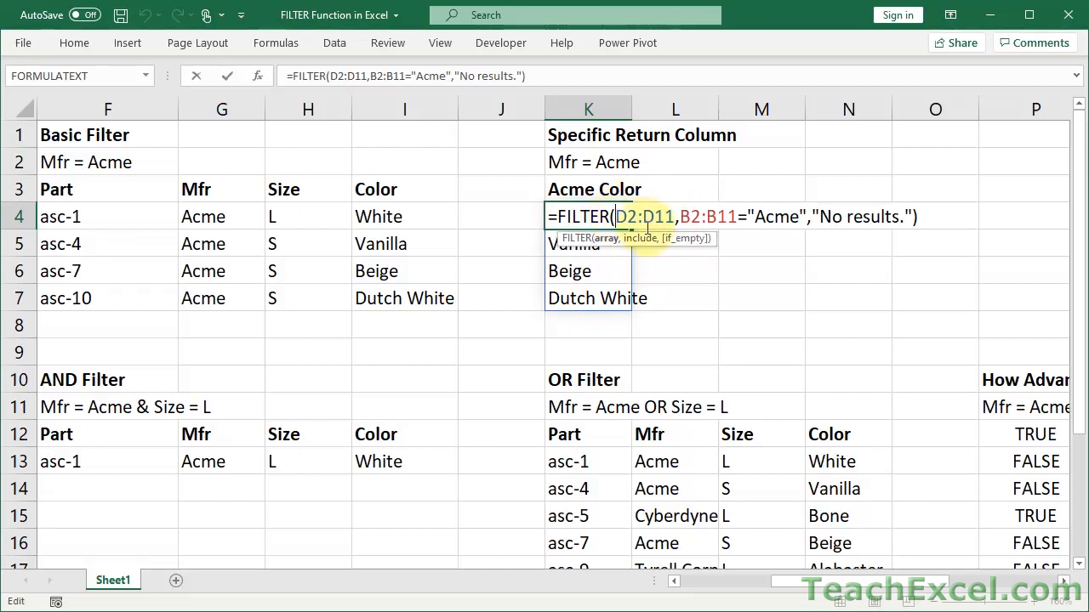
{"action": "left_click", "coordinate": [702, 218]}
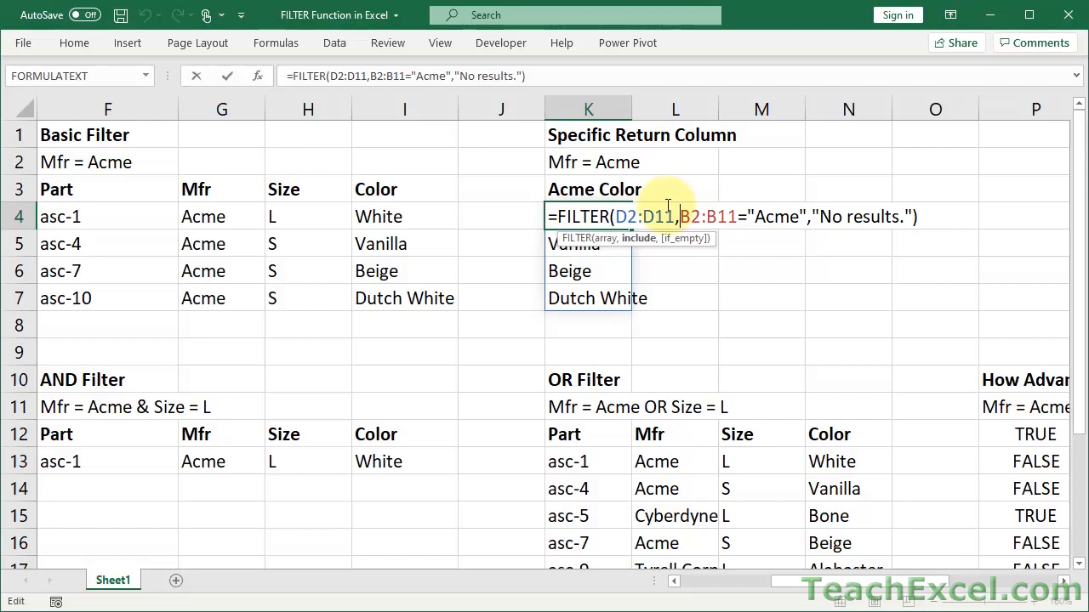
{"action": "left_click_drag", "start_coordinate": [680, 217], "coordinate": [807, 216]}
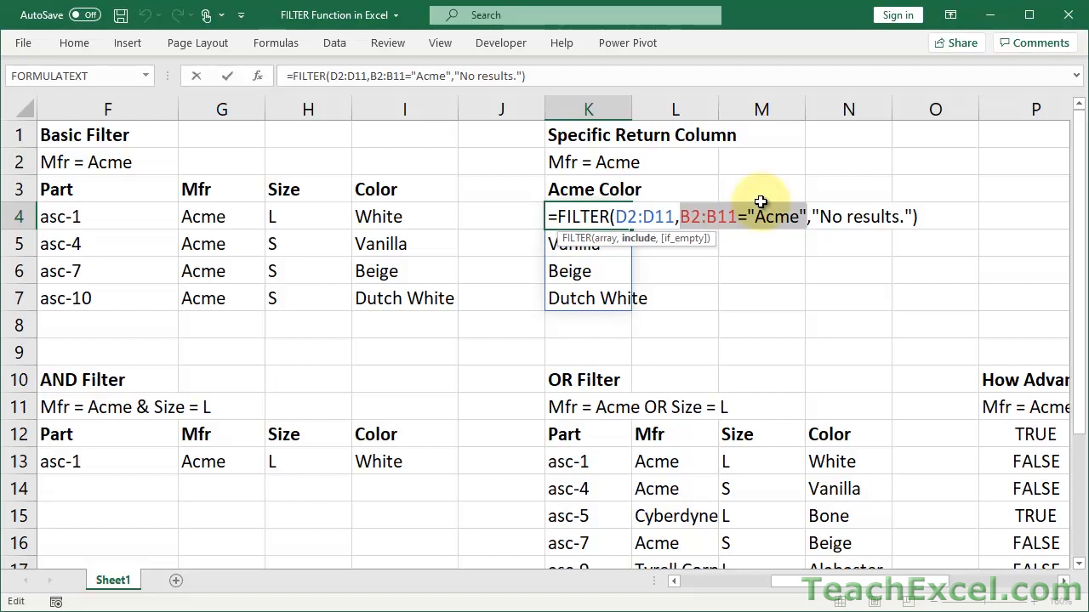
{"action": "key", "text": "F9"}
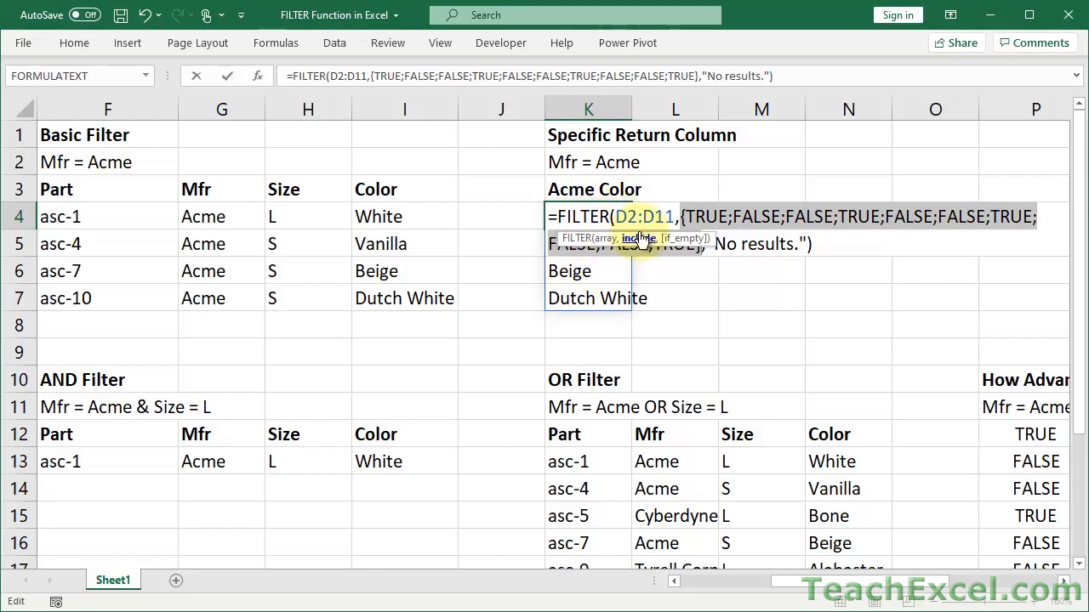
{"action": "key", "text": "Escape"}
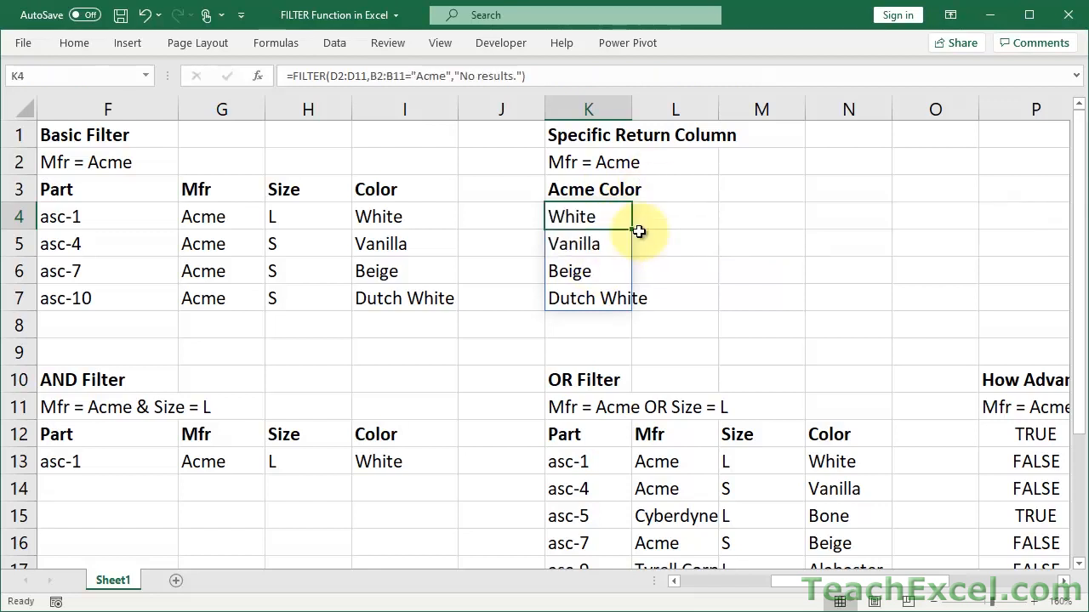
Step: Clear the AND Filter formula in F13 and begin a new FILTER formula there with A2:D11 as the array
{"action": "left_click", "coordinate": [699, 582]}
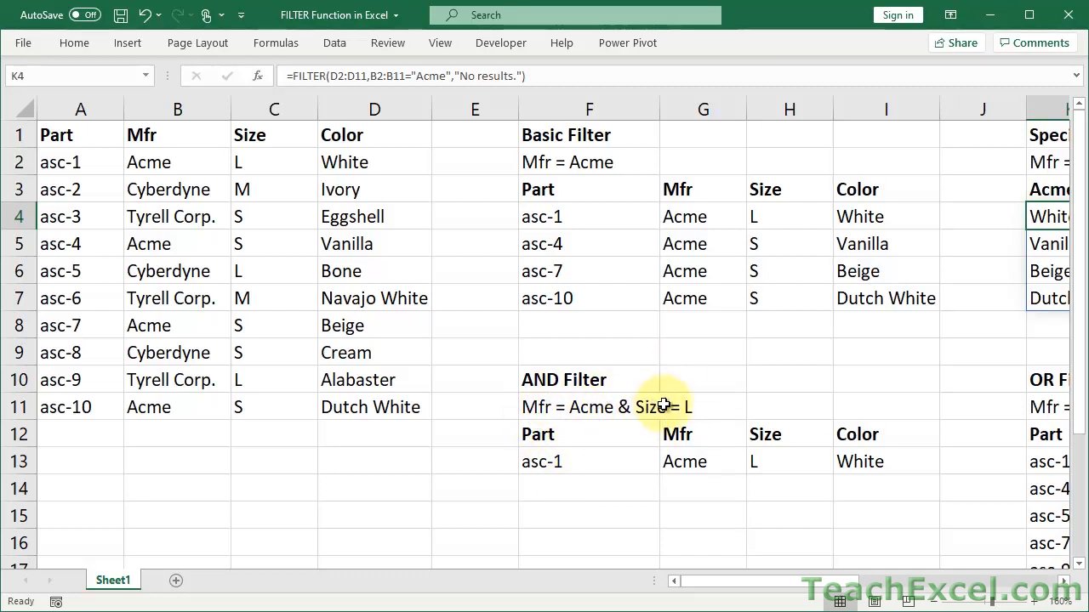
{"action": "left_click", "coordinate": [578, 467]}
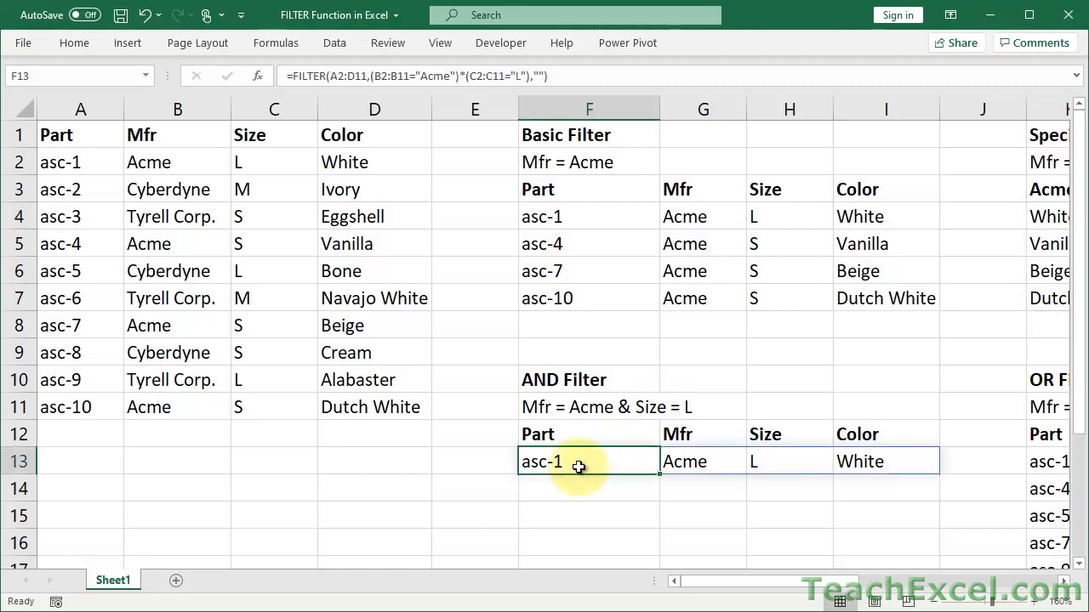
{"action": "key", "text": "Delete"}
{"action": "type", "text": "=fil"}
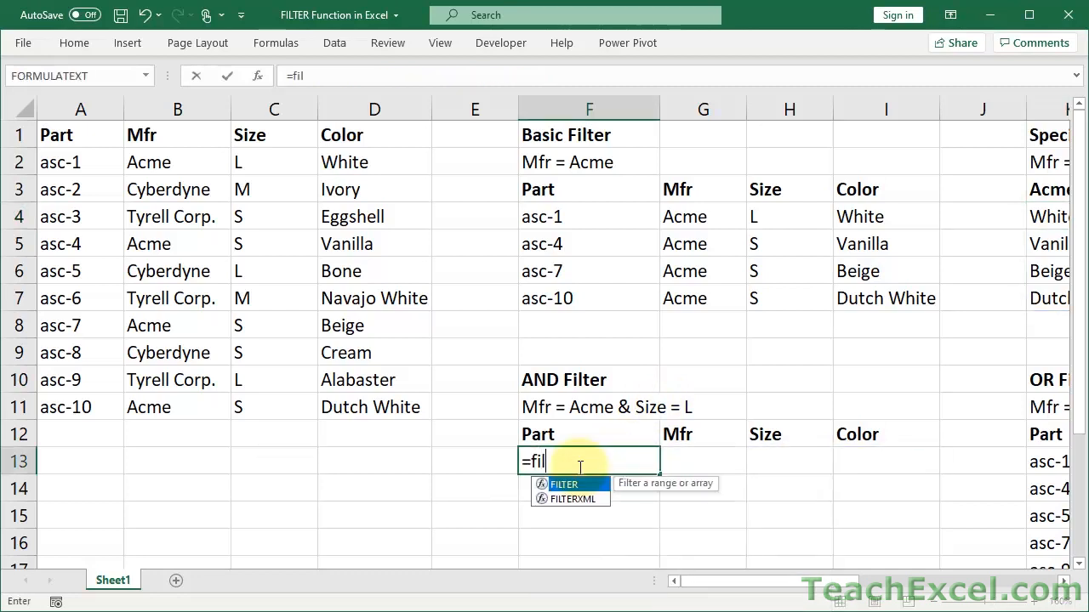
{"action": "key", "text": "Tab"}
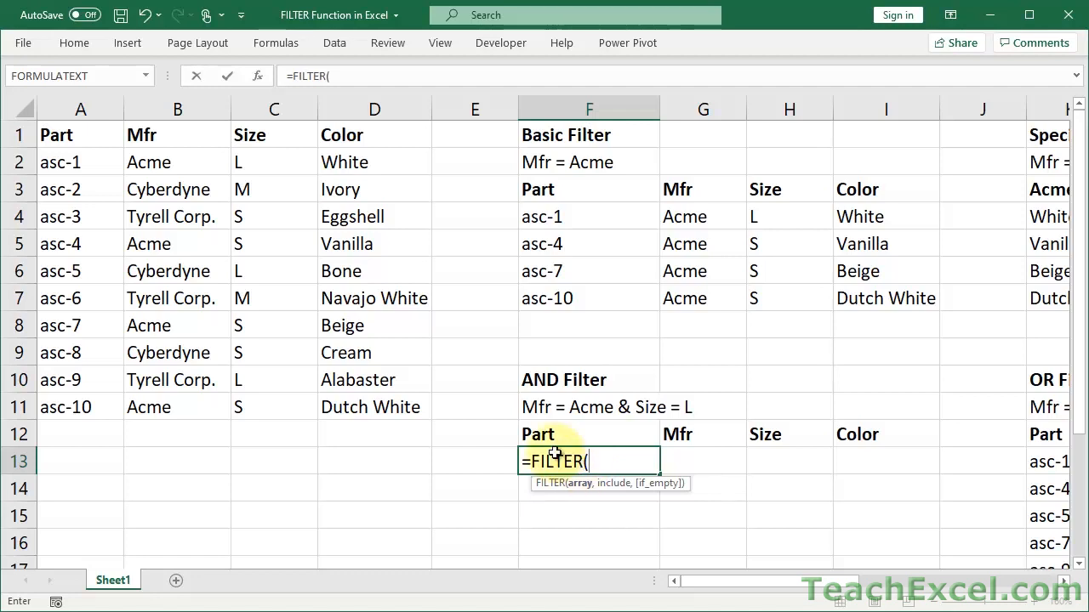
{"action": "left_click_drag", "start_coordinate": [58, 165], "coordinate": [353, 403]}
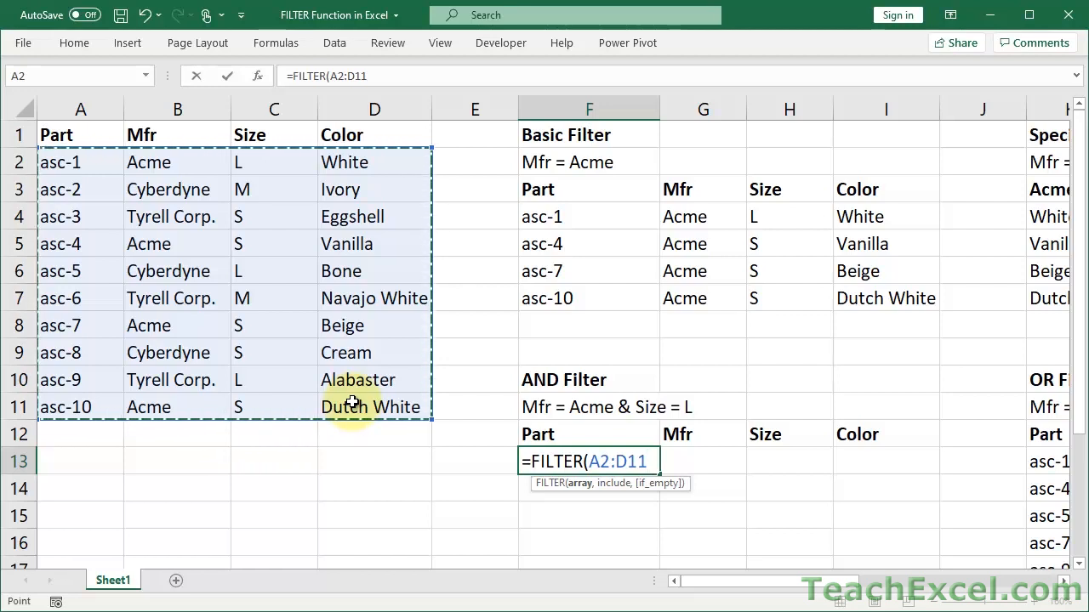
{"action": "type", "text": ","}
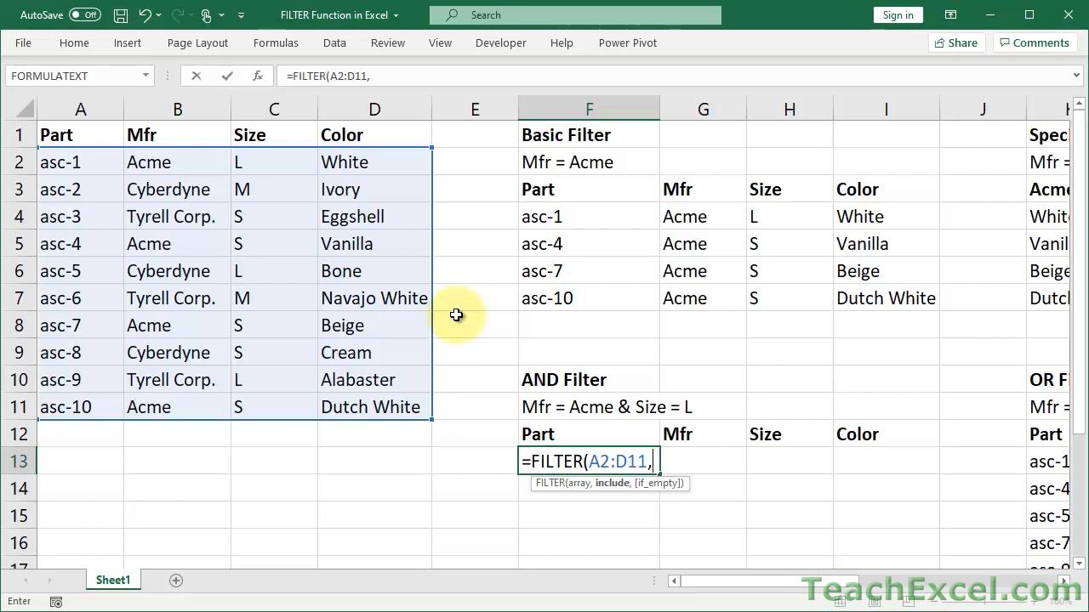
Step: Add the parenthesized manufacturer condition (B2:B11="Acme") as the first part of the F13 formula's include argument
{"action": "type", "text": "()"}
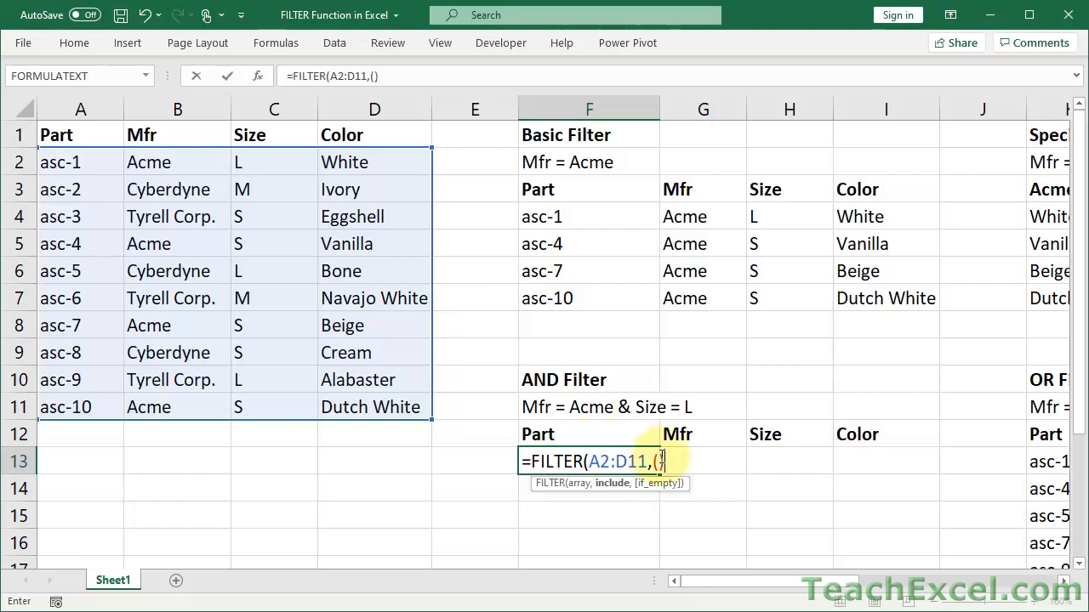
{"action": "left_click", "coordinate": [662, 461]}
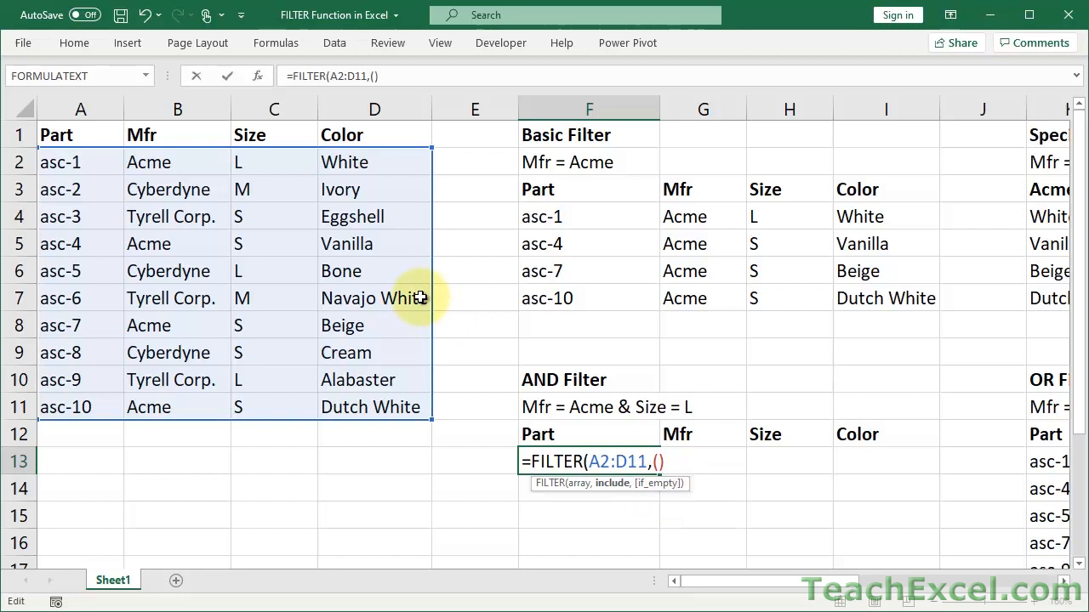
{"action": "left_click_drag", "start_coordinate": [168, 175], "coordinate": [189, 407]}
{"action": "type", "text": "=\"A"}
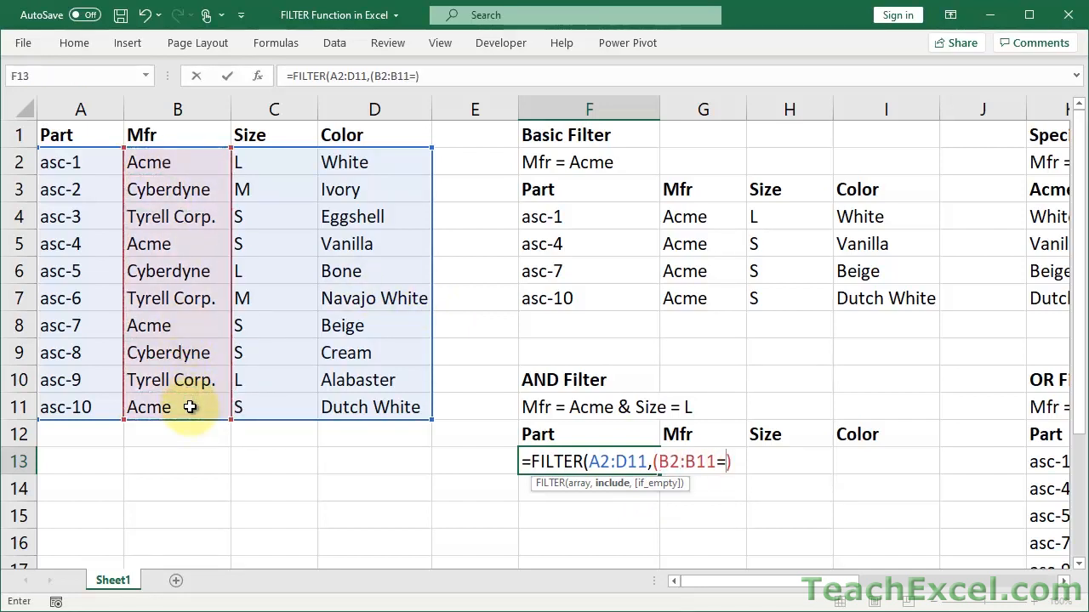
{"action": "type", "text": "cme\""}
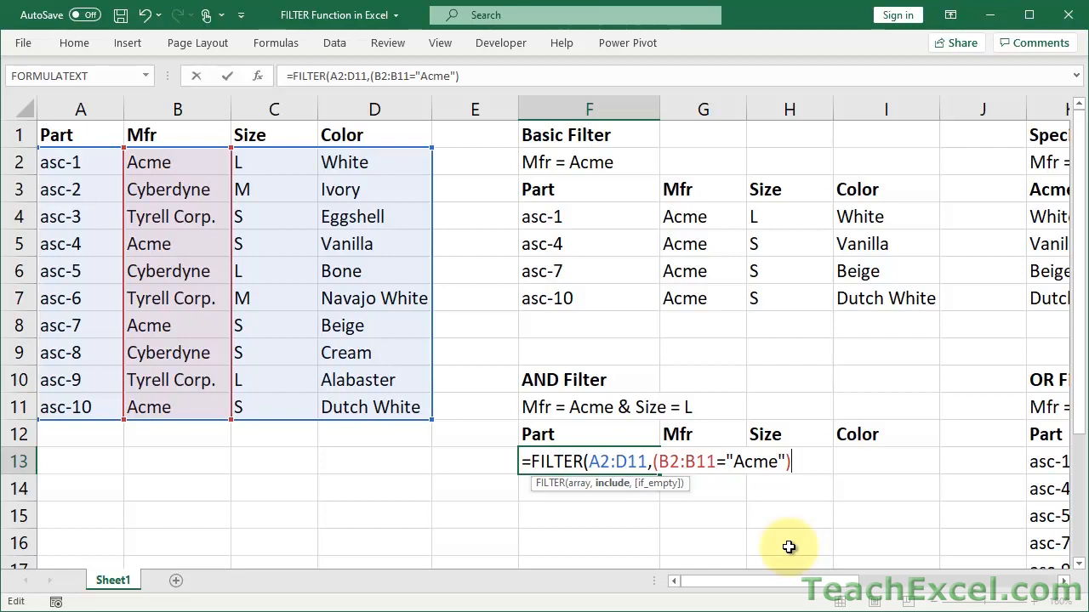
Step: Multiply the manufacturer condition in F13 by a second parenthesized size condition, (C2:C11="L")
{"action": "type", "text": "*"}
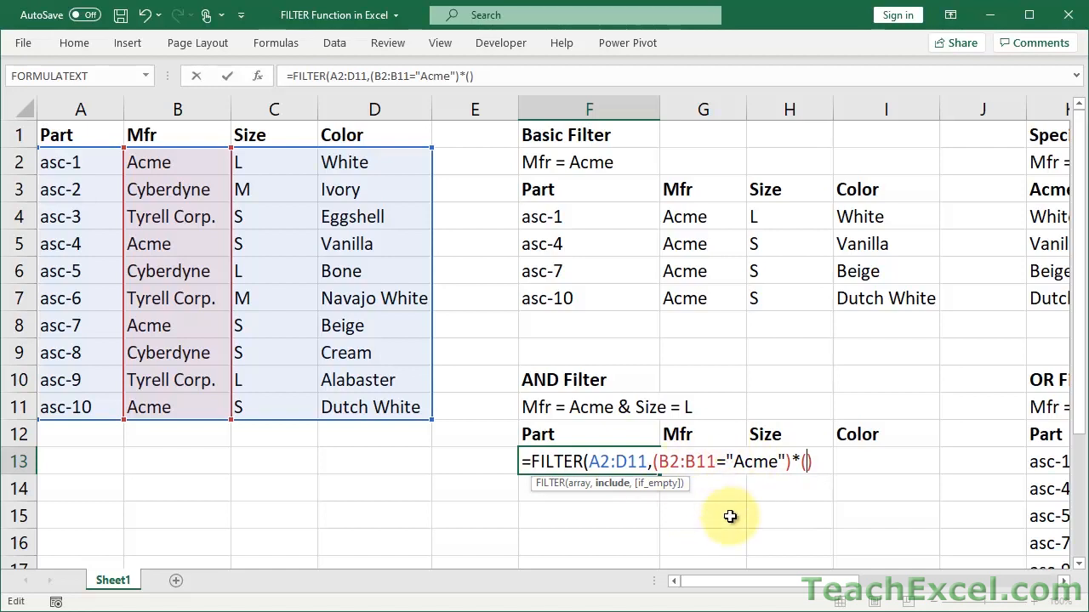
{"action": "left_click", "coordinate": [266, 163]}
{"action": "left_click_drag", "start_coordinate": [265, 162], "coordinate": [269, 412]}
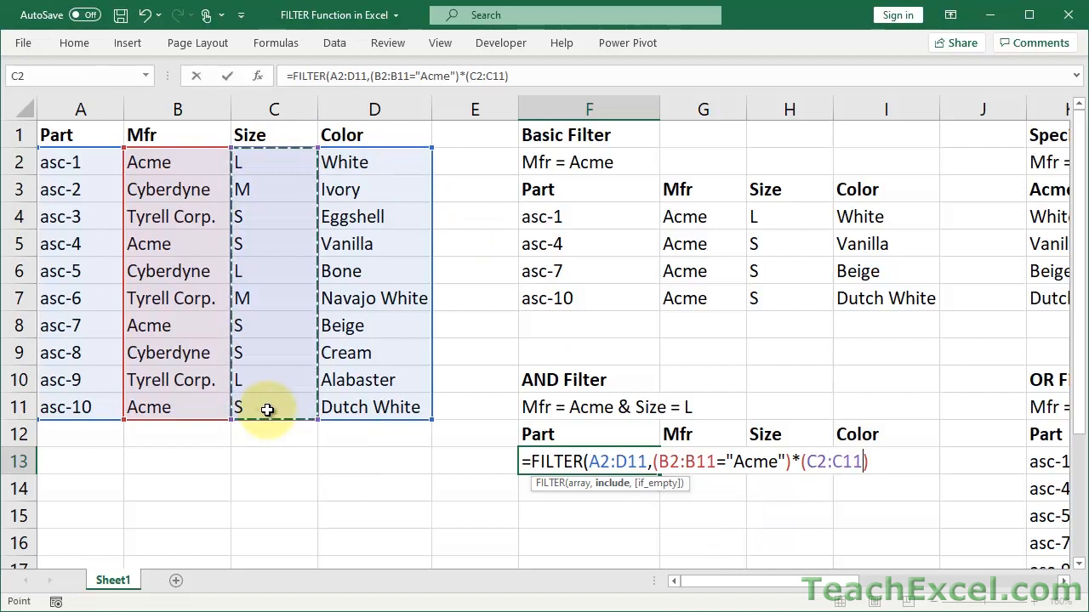
{"action": "type", "text": "=\"L\""}
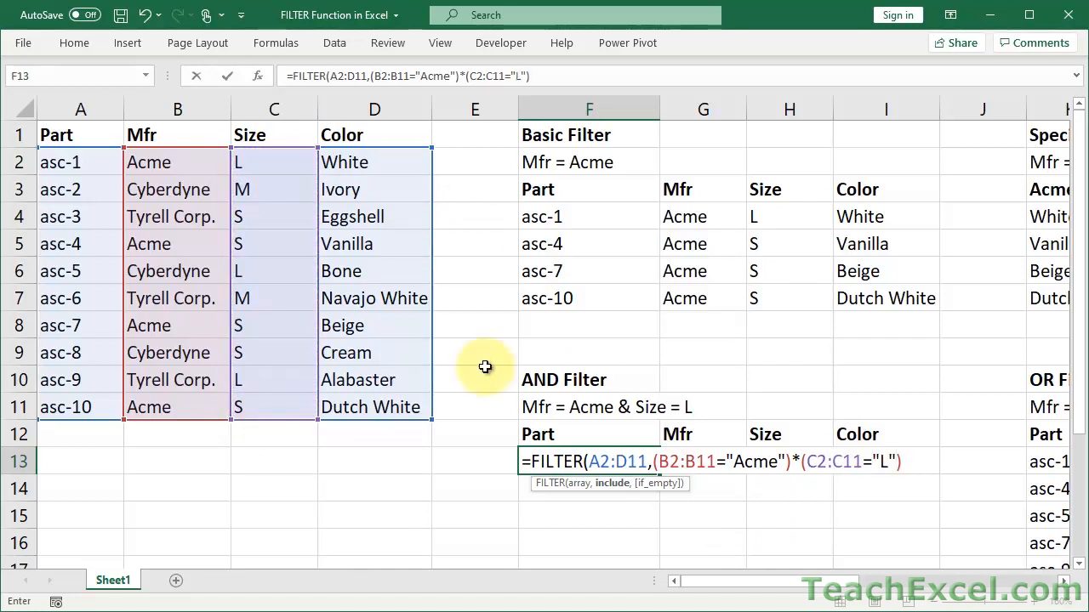
Step: Finish the F13 formula with "No results." as the if_empty value and enter it
{"action": "left_click", "coordinate": [907, 461]}
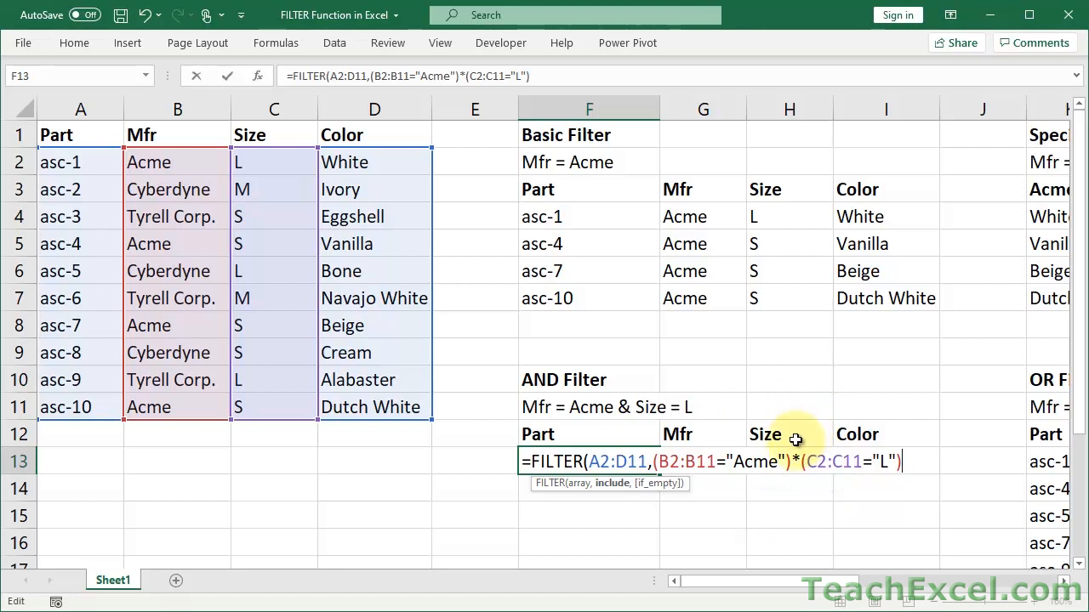
{"action": "type", "text": ",\"No result"}
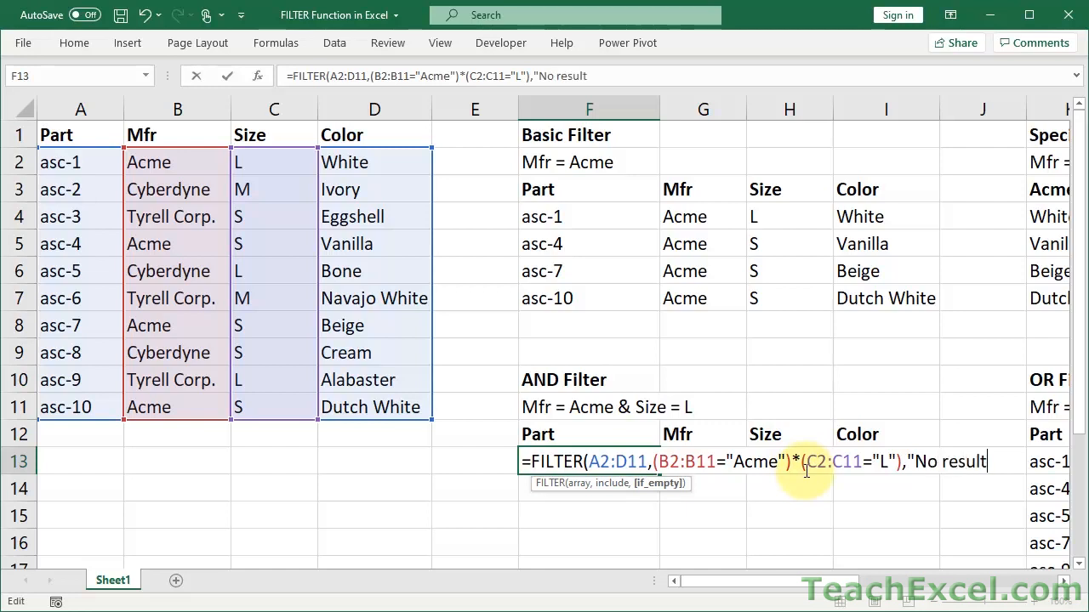
{"action": "type", "text": "s.\")"}
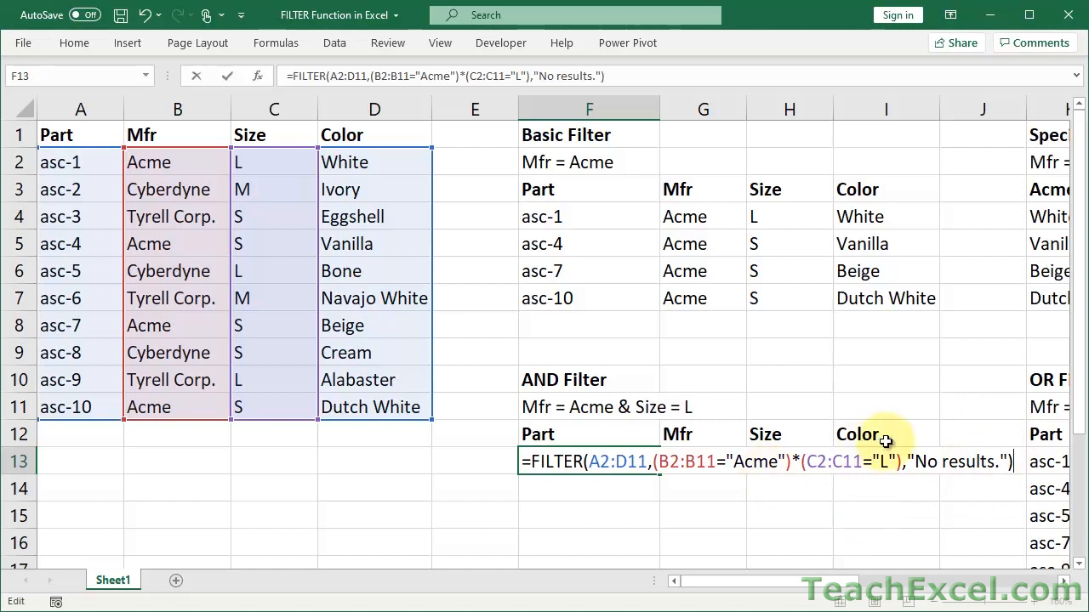
{"action": "key", "text": "Return"}
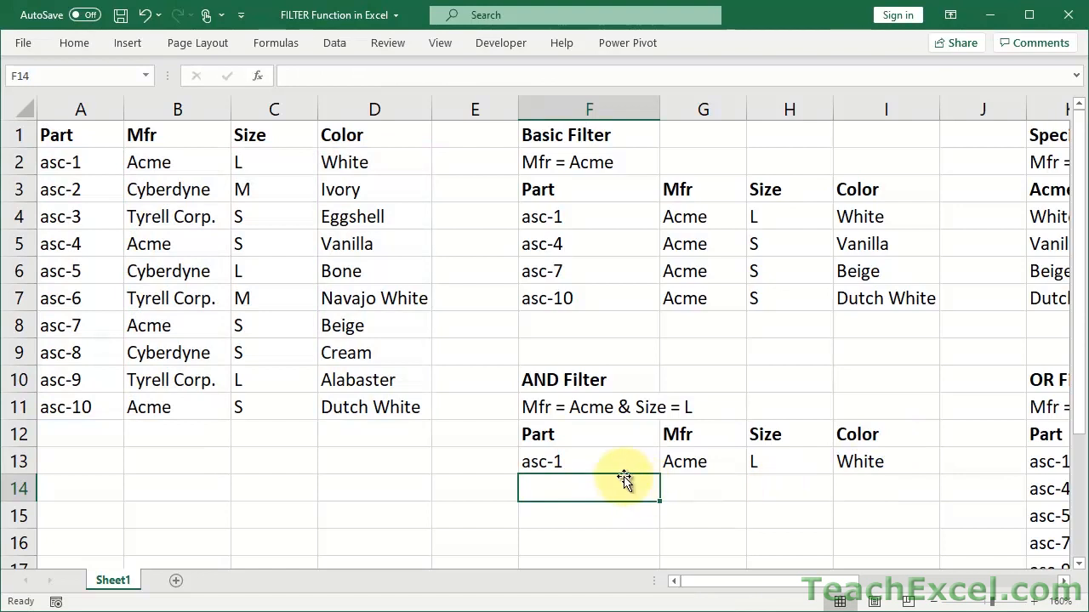
Step: Inspect the AND Filter formula in F13, focusing on how the manufacturer and size conditions are multiplied together
{"action": "left_click", "coordinate": [601, 460]}
{"action": "double_click", "coordinate": [601, 462]}
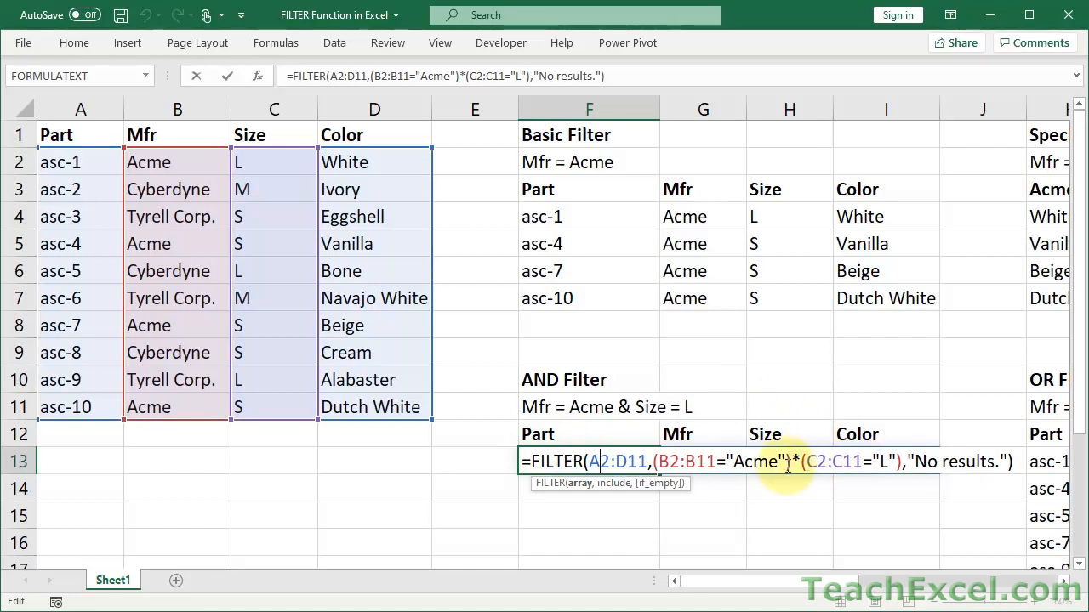
{"action": "key", "text": "ctrl+Return"}
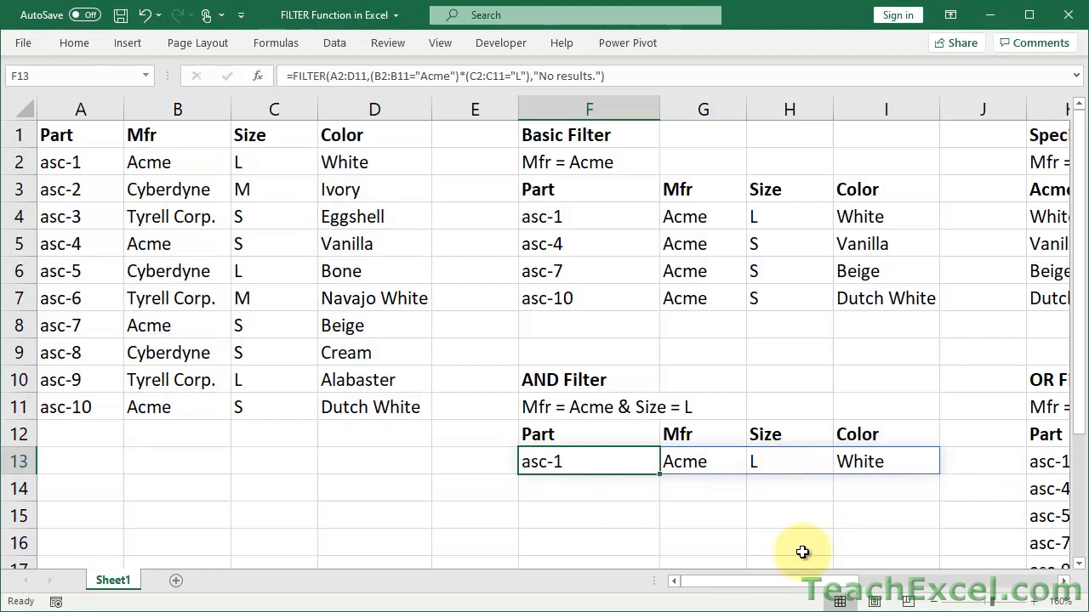
Step: Clear the OR Filter formula in K13 and begin a new FILTER formula there with A2:D11 as the array
{"action": "left_click_drag", "start_coordinate": [777, 583], "coordinate": [872, 579]}
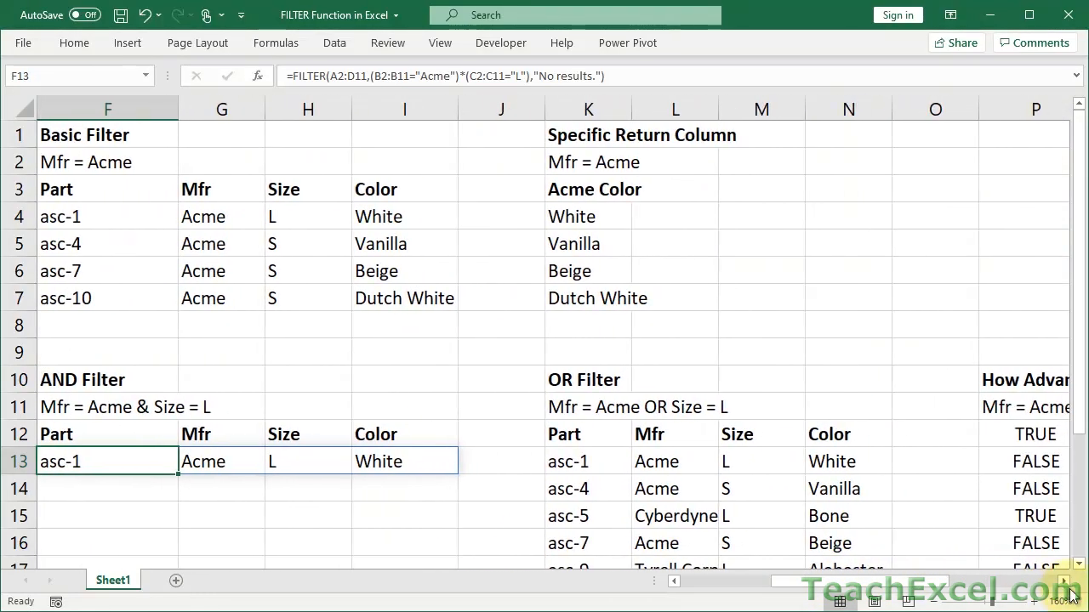
{"action": "left_click", "coordinate": [1079, 563]}
{"action": "left_click", "coordinate": [1080, 563]}
{"action": "left_click", "coordinate": [1080, 563]}
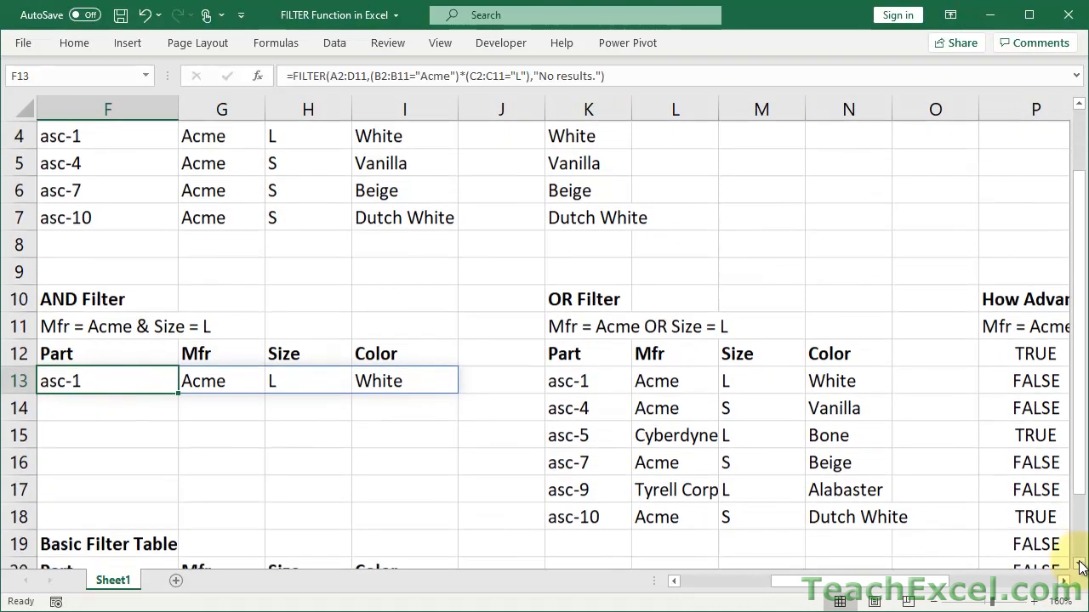
{"action": "left_click", "coordinate": [1079, 564]}
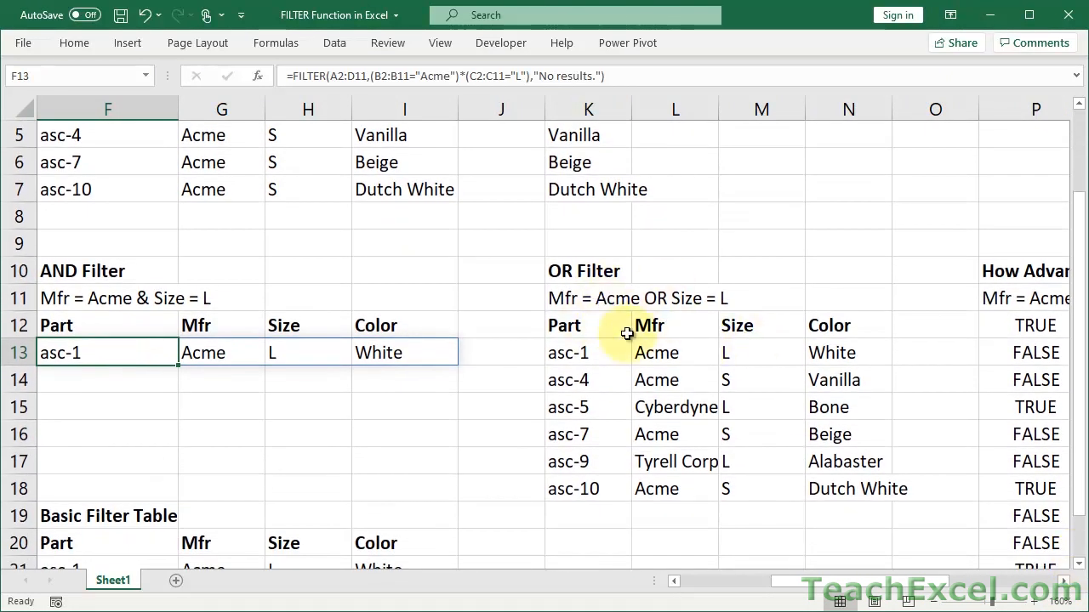
{"action": "left_click", "coordinate": [578, 352]}
{"action": "key", "text": "Delete"}
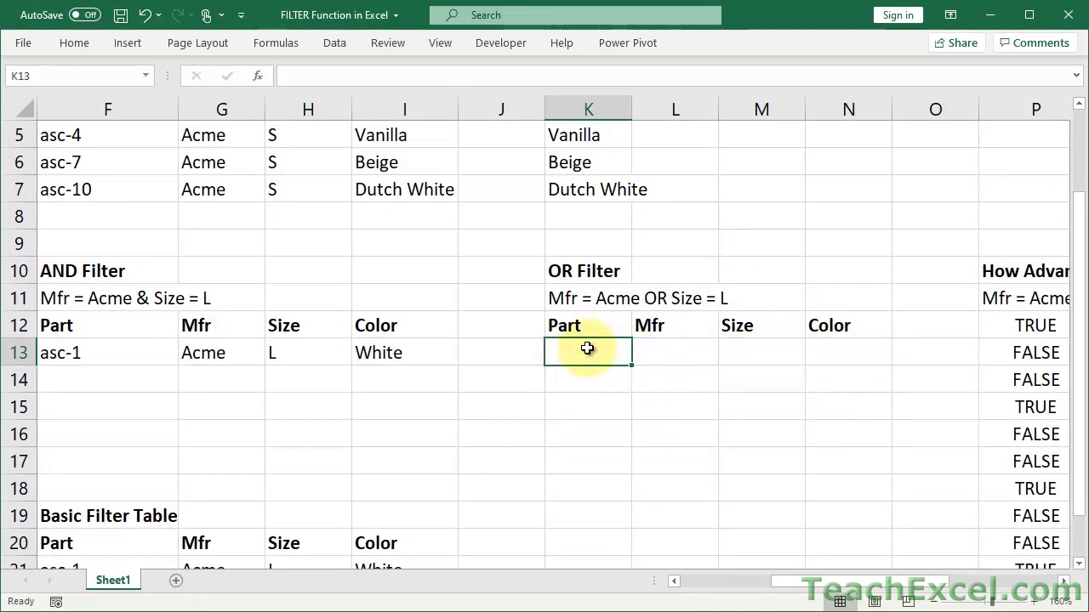
{"action": "type", "text": "=fil"}
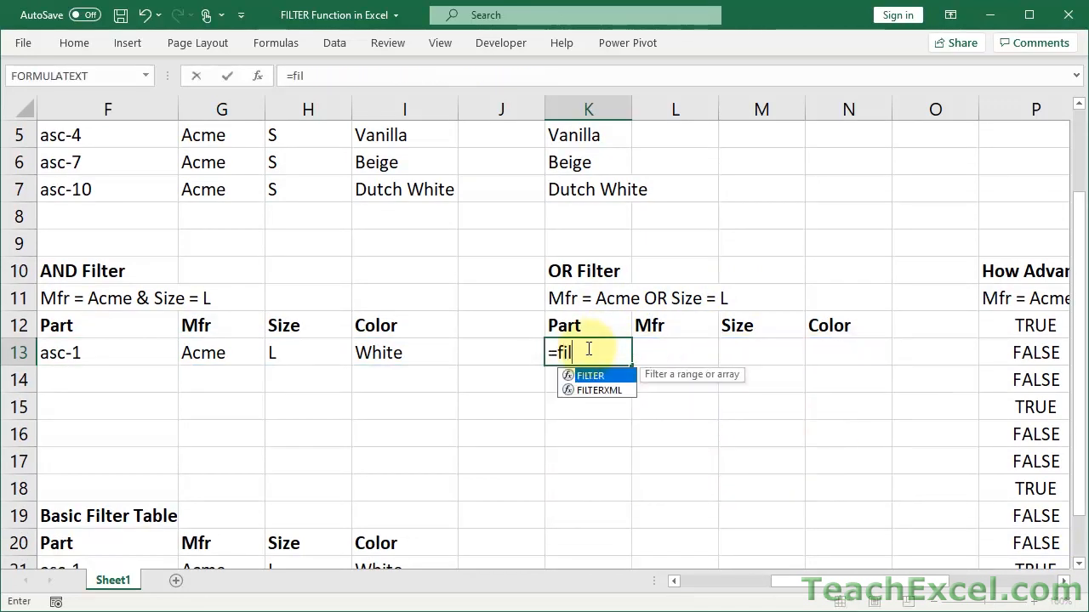
{"action": "key", "text": "Tab"}
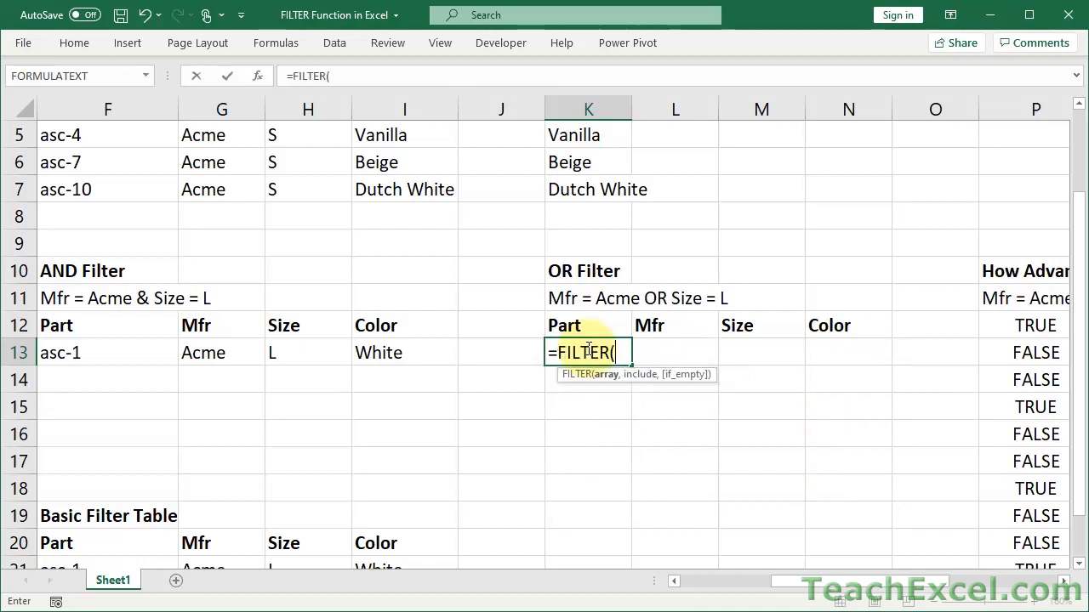
{"action": "left_click", "coordinate": [674, 582]}
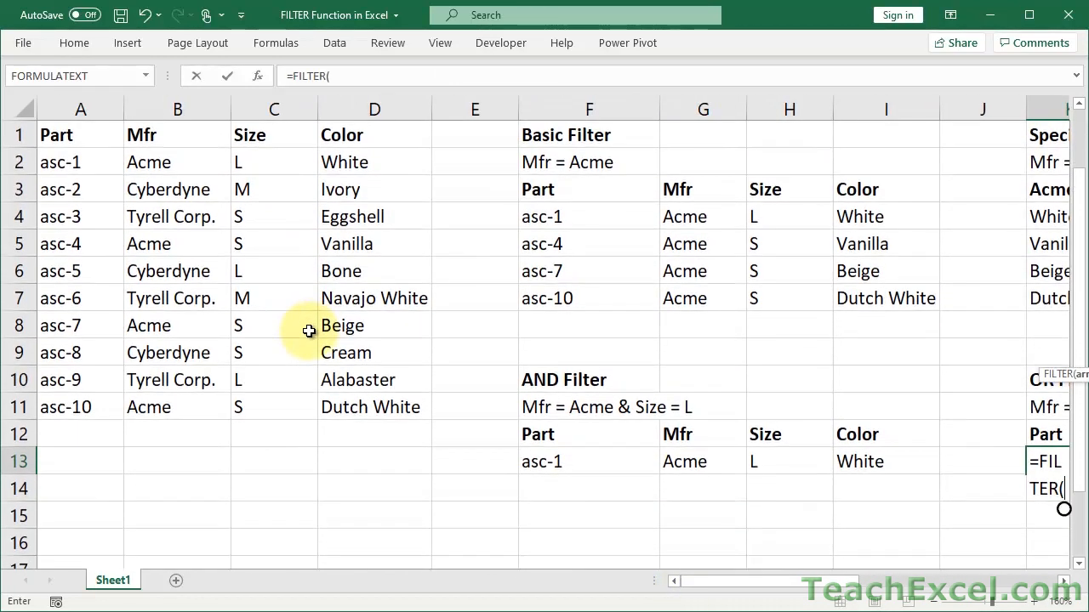
{"action": "left_click_drag", "start_coordinate": [63, 162], "coordinate": [352, 406]}
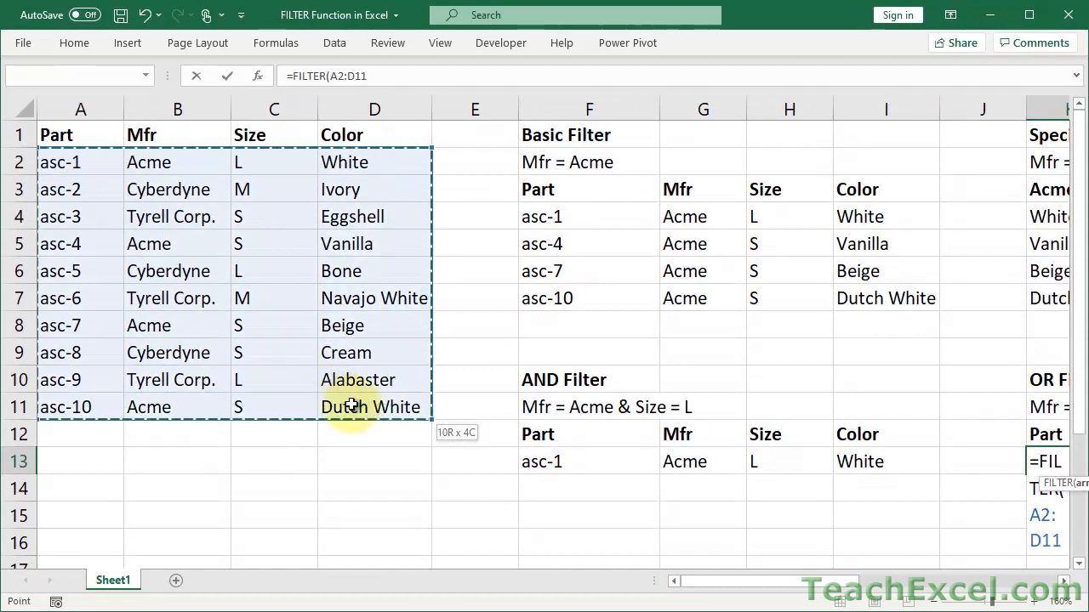
Step: Add the parenthesized manufacturer condition (B2:B11="Acme") as the first part of the K13 formula's include argument
{"action": "type", "text": ",("}
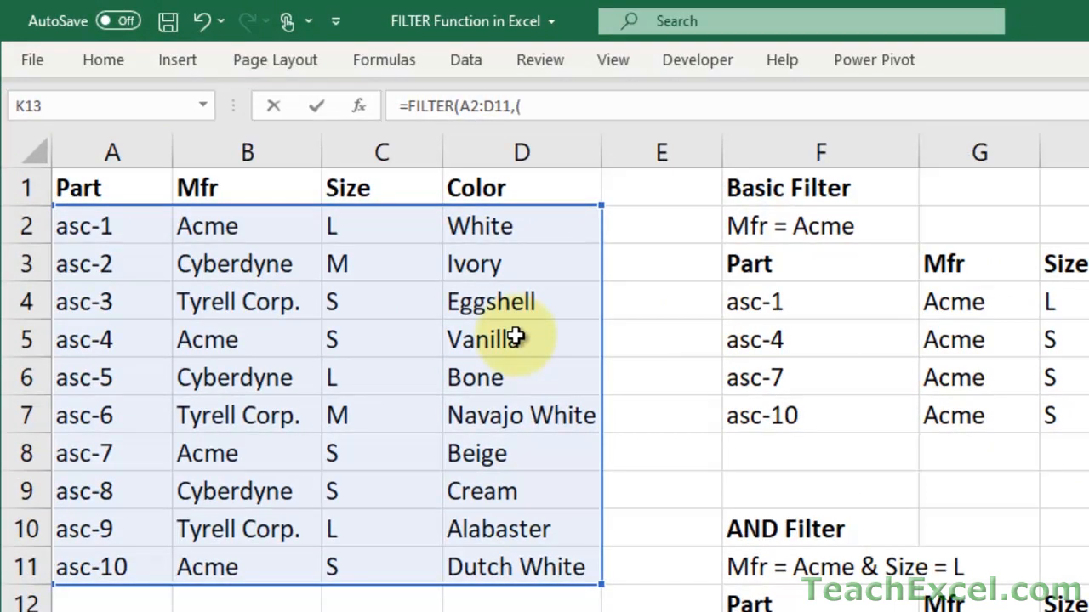
{"action": "left_click", "coordinate": [523, 106]}
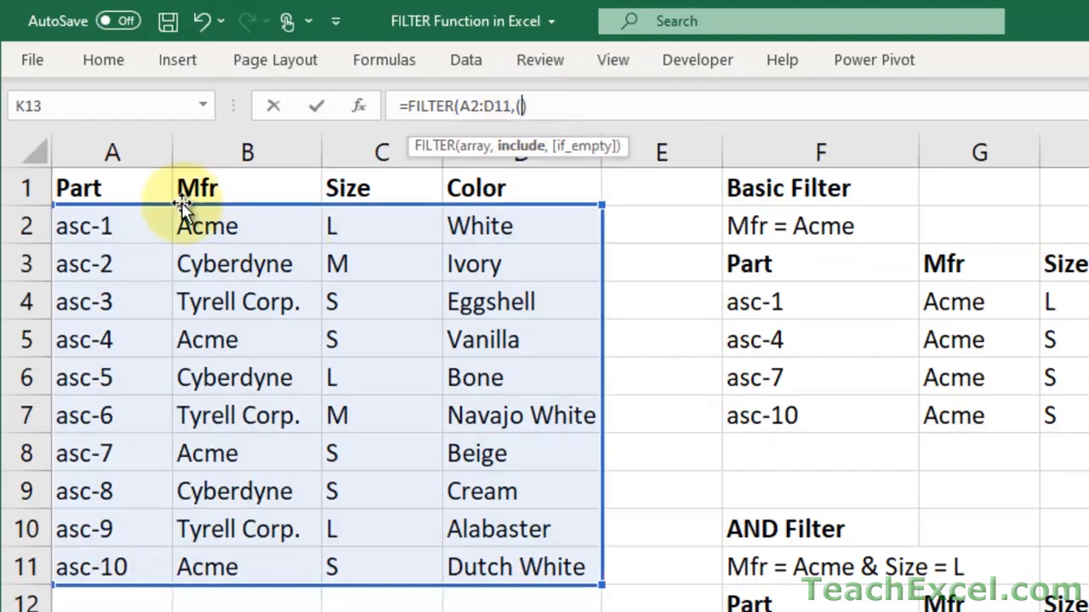
{"action": "left_click_drag", "start_coordinate": [189, 214], "coordinate": [215, 557]}
{"action": "type", "text": "=\"Acme\""}
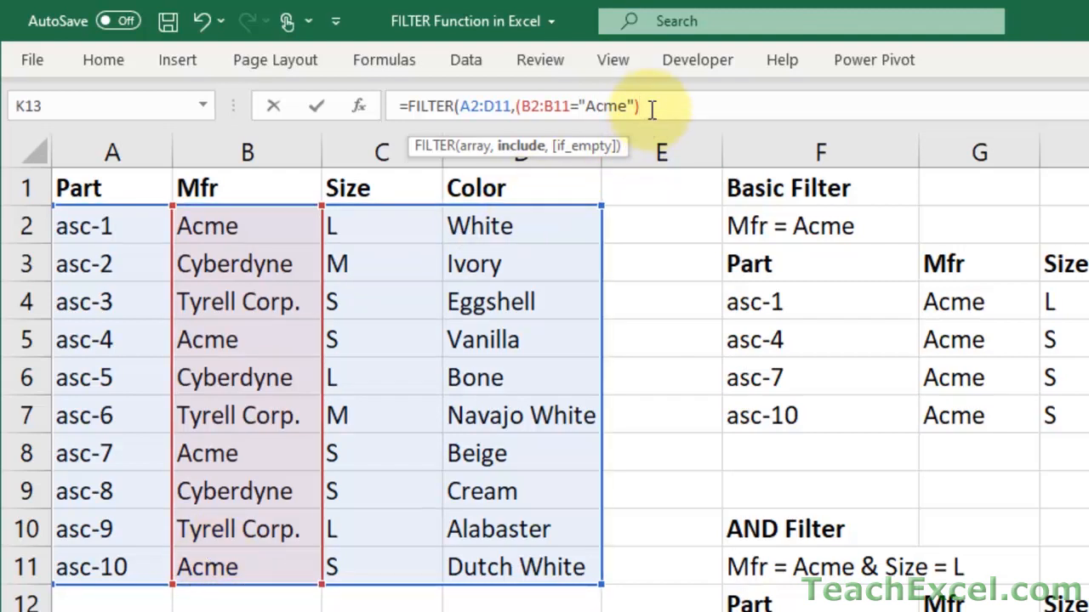
Step: Join a second parenthesized size condition, (C2:C11="L"), to the manufacturer condition in K13 with a plus sign
{"action": "type", "text": "+()"}
{"action": "left_click_drag", "start_coordinate": [416, 221], "coordinate": [390, 574]}
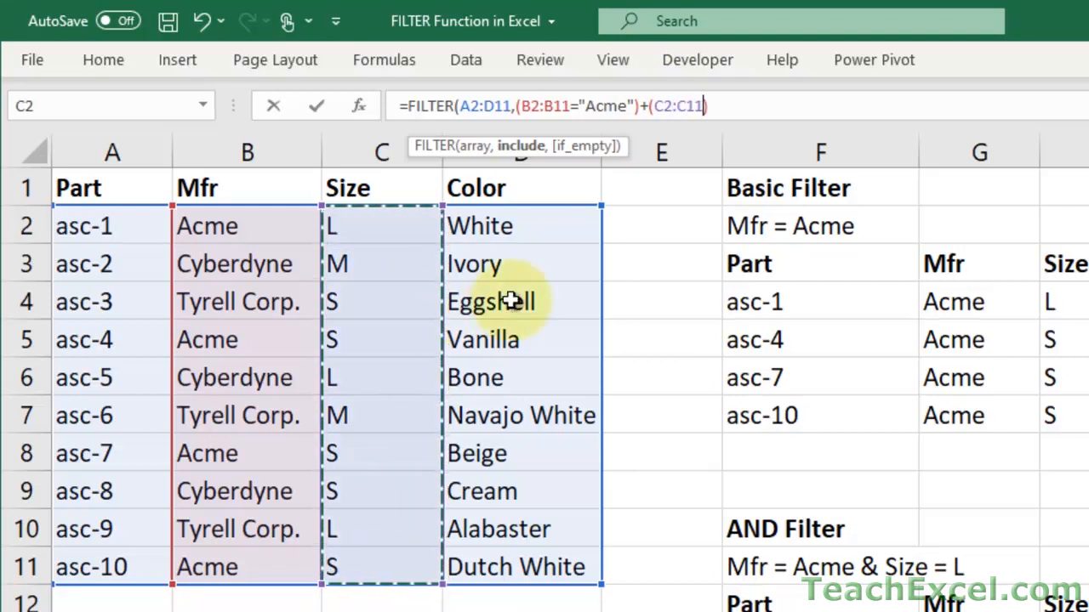
{"action": "type", "text": "=\"L\""}
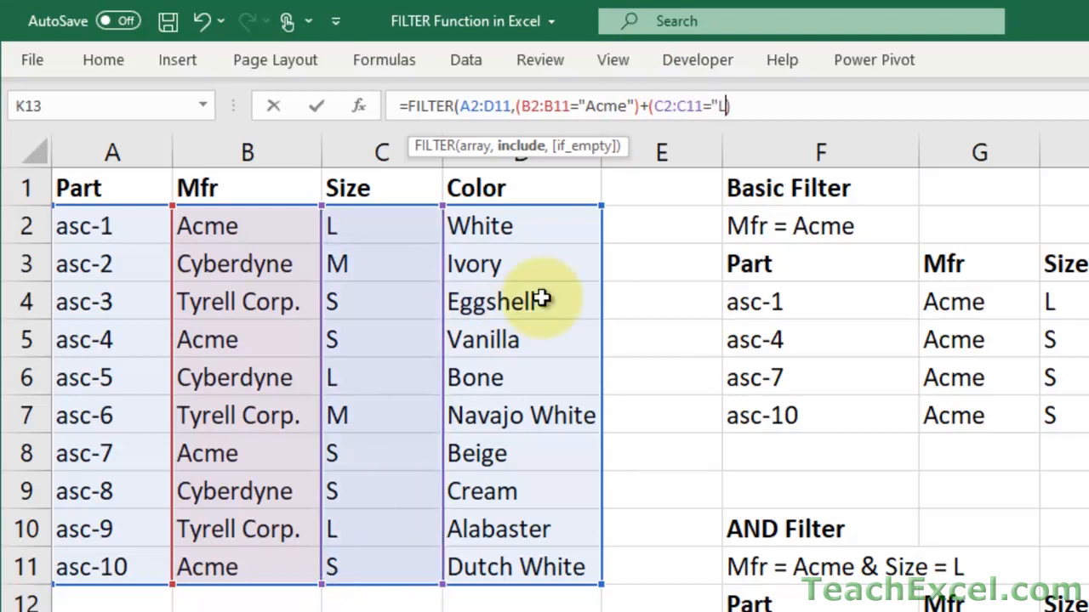
Step: Finish the K13 formula with "No results." as the if_empty value and enter it
{"action": "left_click", "coordinate": [781, 105]}
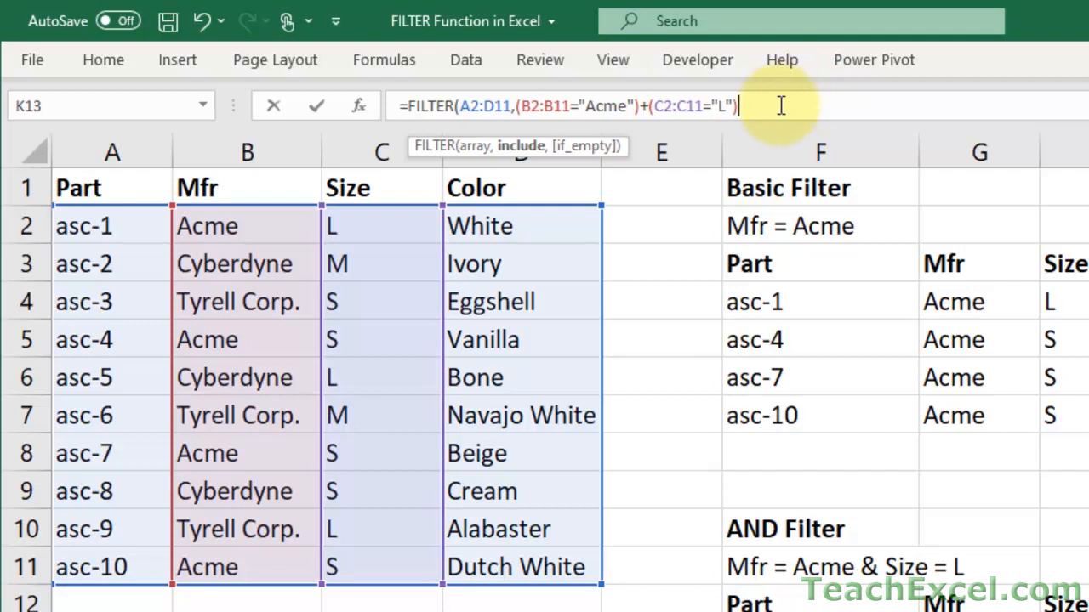
{"action": "type", "text": ","}
{"action": "type", "text": "\"No result"}
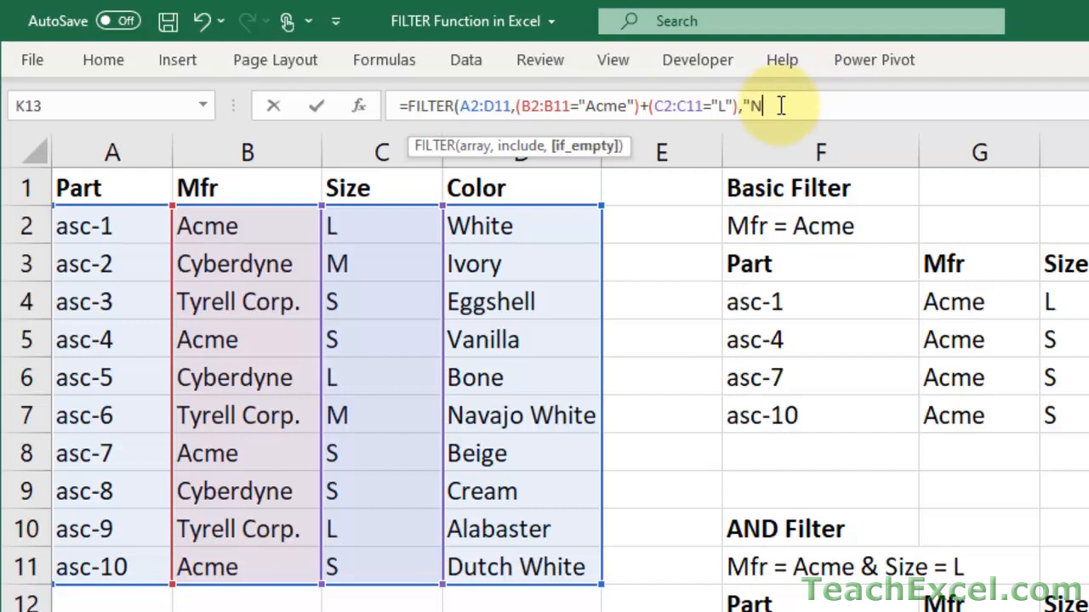
{"action": "type", "text": "s"}
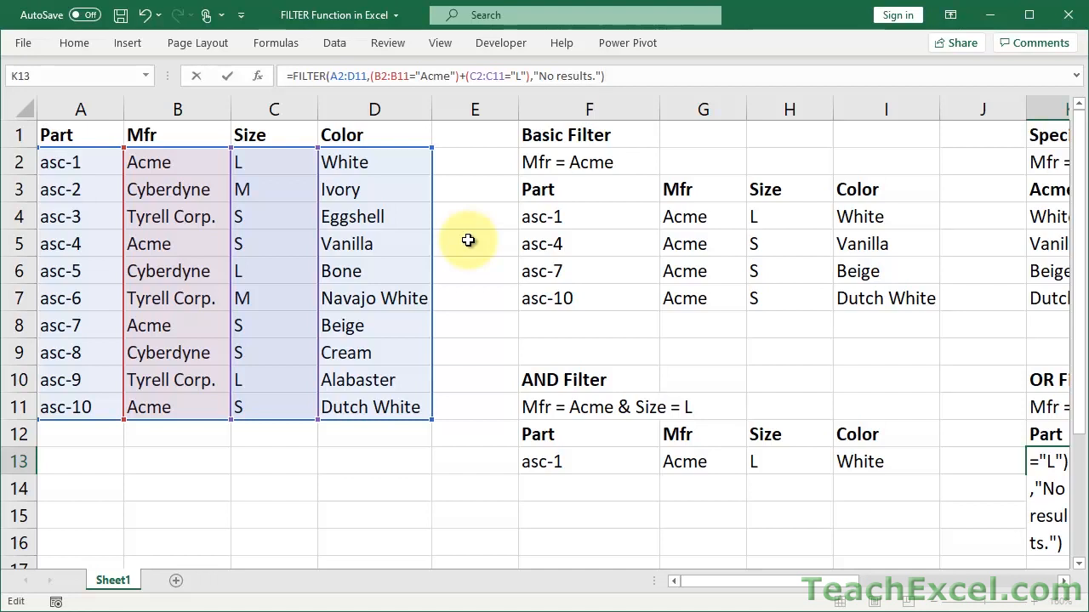
{"action": "key", "text": "Return"}
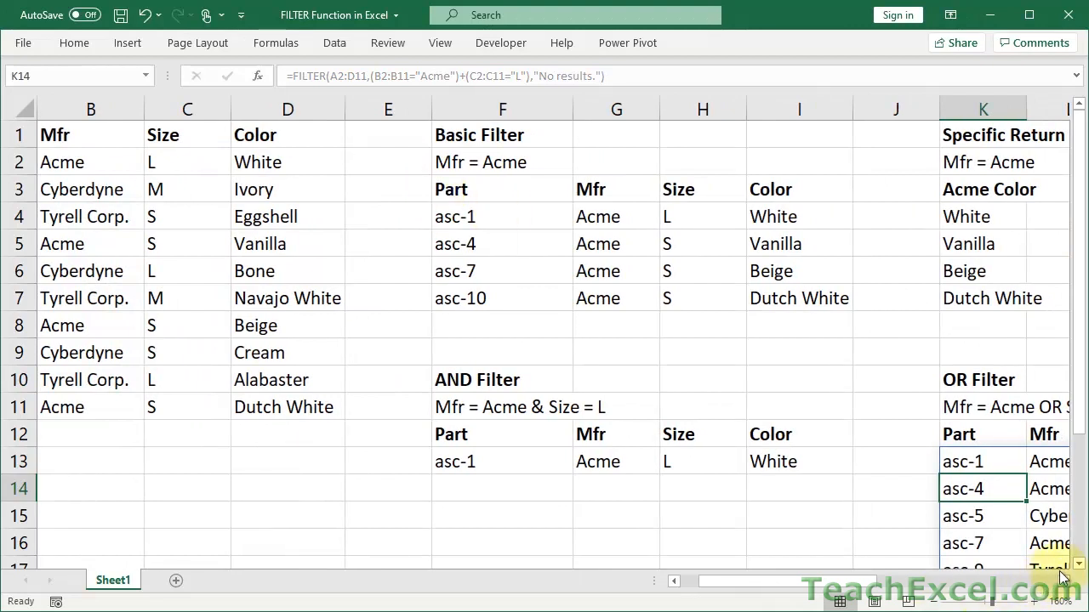
Step: Review the OR Filter results and compare the operator joining the conditions in K13 with the one in the AND Filter formula in F13
{"action": "scroll", "coordinate": [1063, 578], "scroll_direction": "right", "scroll_amount": 4}
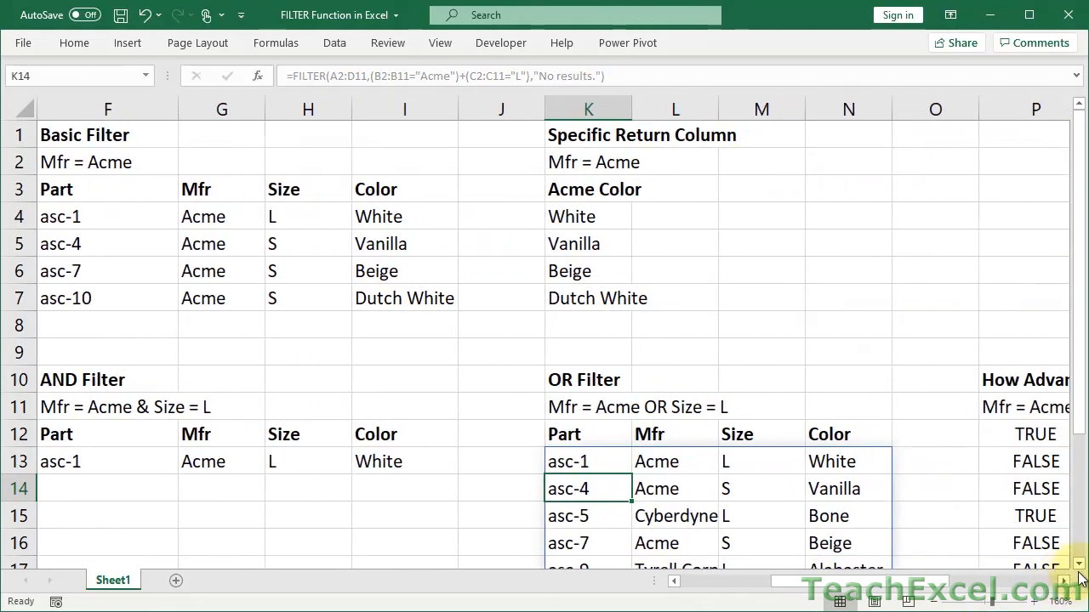
{"action": "scroll", "coordinate": [1079, 570], "scroll_direction": "down", "scroll_amount": 4}
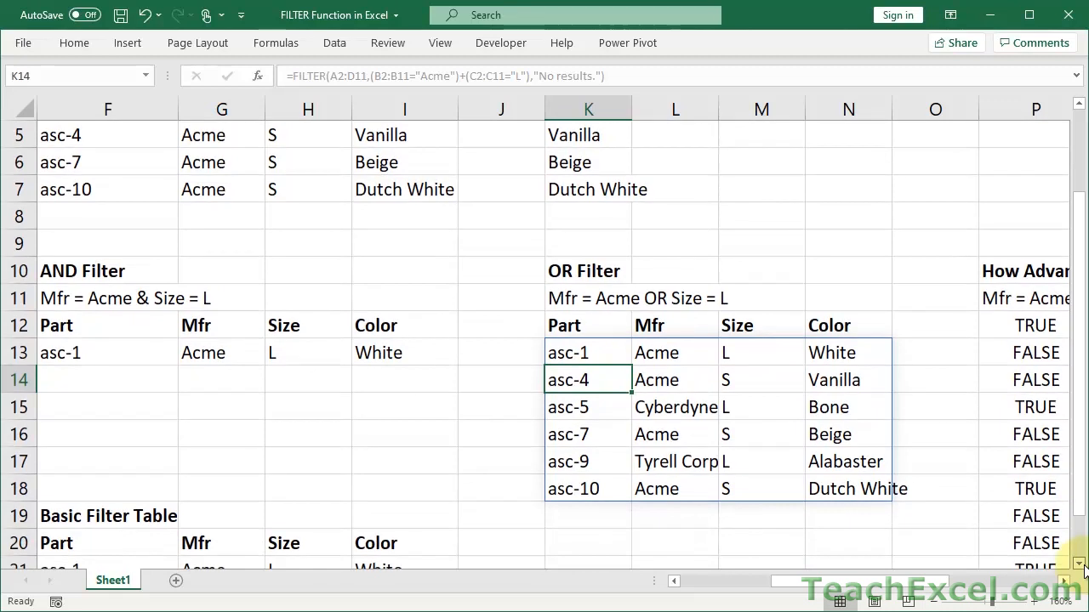
{"action": "scroll", "coordinate": [1079, 566], "scroll_direction": "down", "scroll_amount": 2}
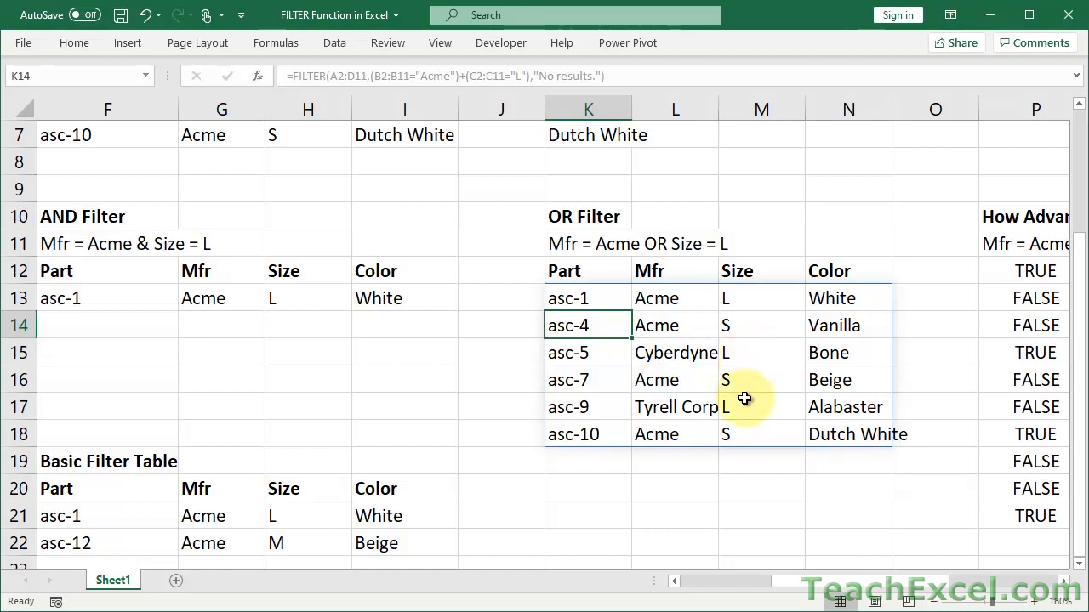
{"action": "left_click", "coordinate": [678, 583]}
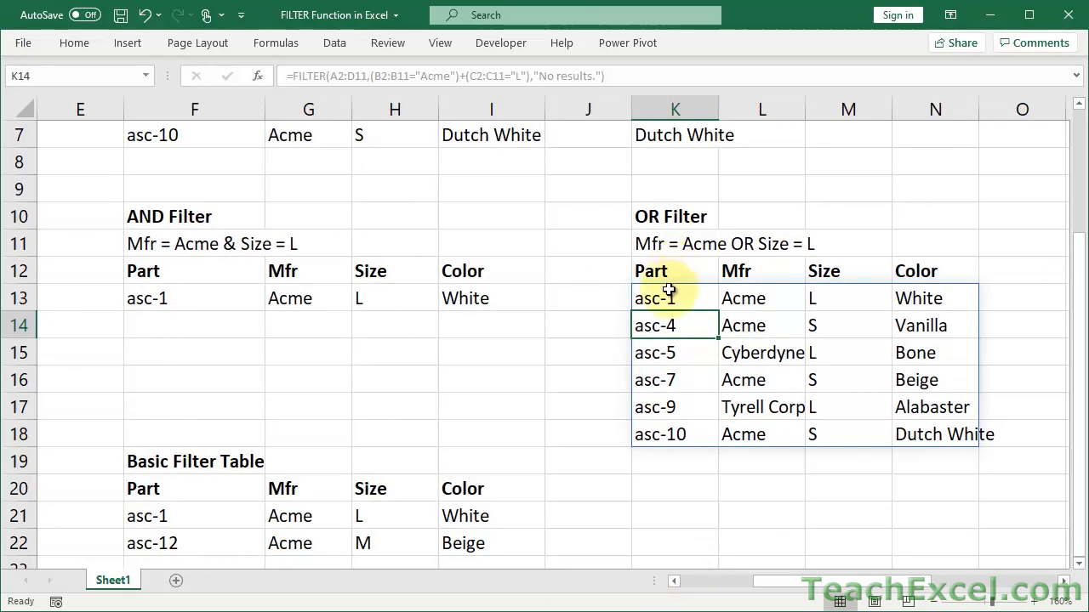
{"action": "double_click", "coordinate": [670, 291]}
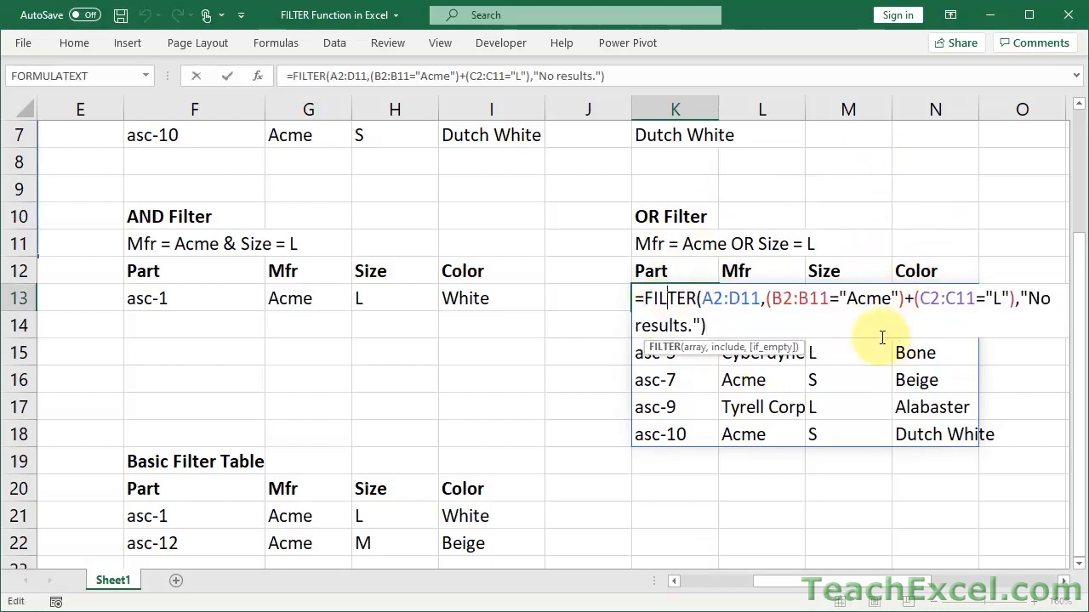
{"action": "key", "text": "Escape"}
{"action": "double_click", "coordinate": [198, 300]}
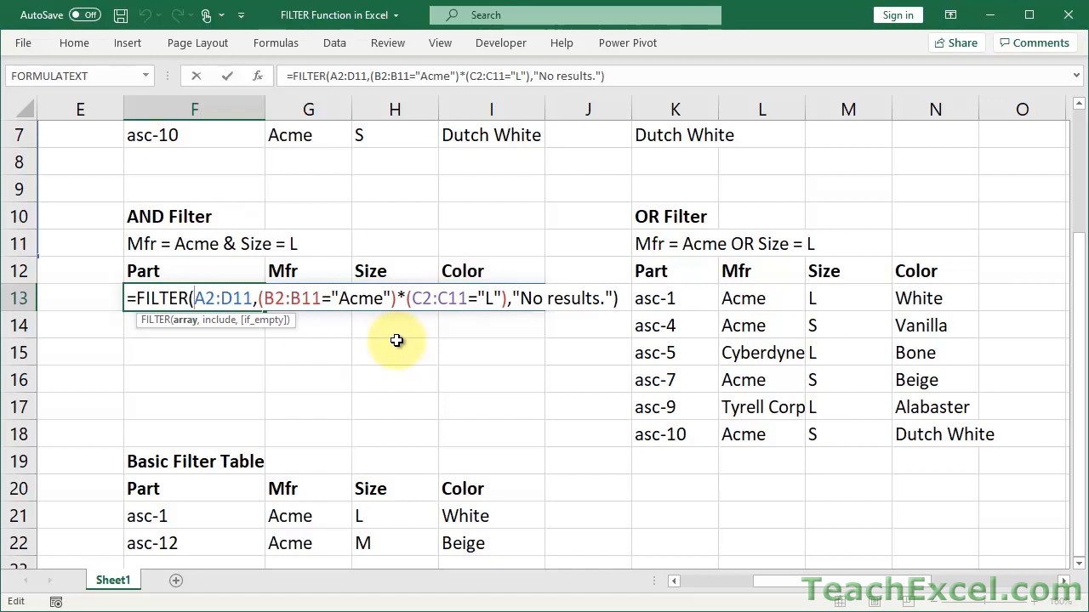
{"action": "key", "text": "ctrl+Return"}
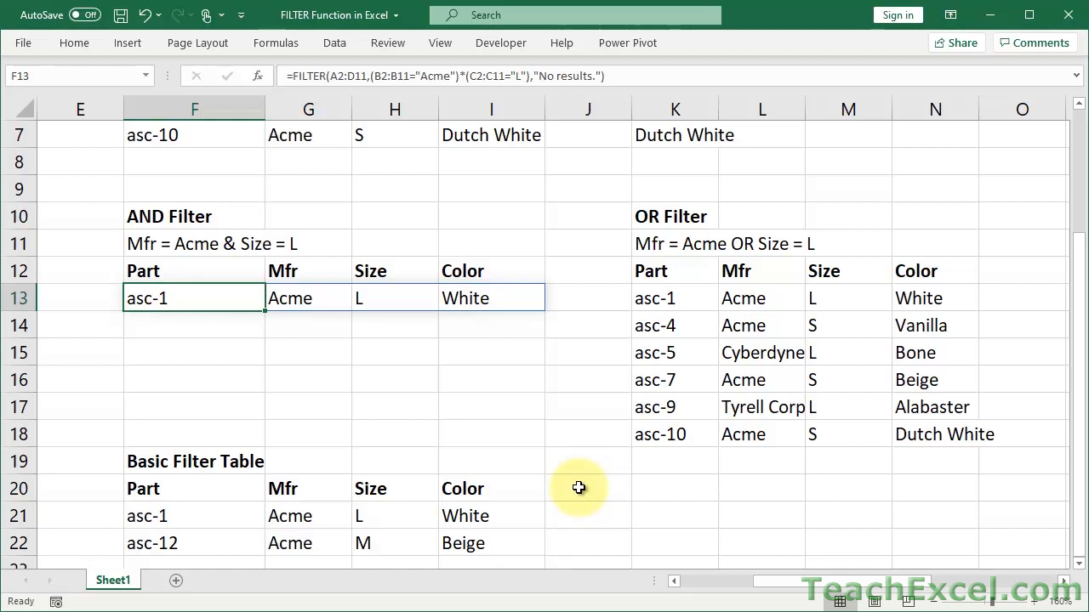
Step: Open the Mfr = Acme check formula in P12 of the How Advanced Filters Work section for inspection
{"action": "left_click_drag", "start_coordinate": [765, 582], "coordinate": [893, 589]}
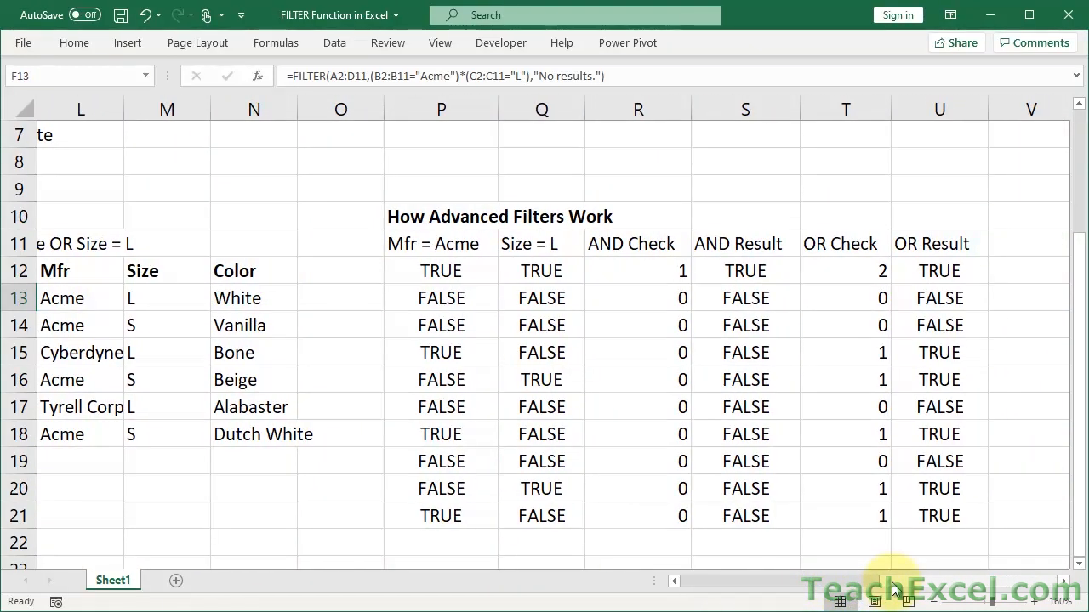
{"action": "left_click", "coordinate": [441, 213]}
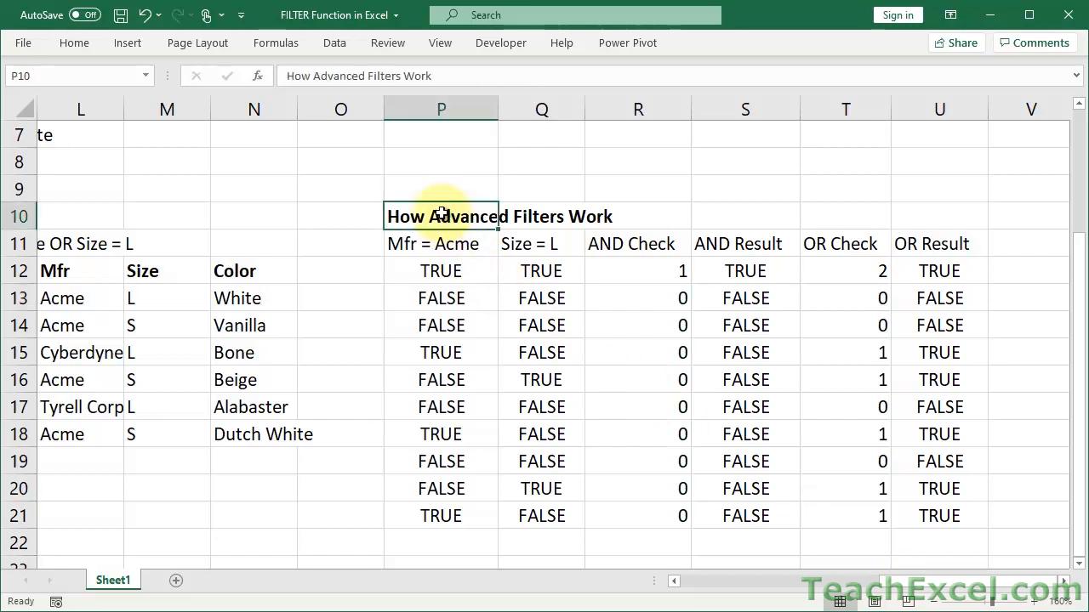
{"action": "left_click", "coordinate": [423, 273]}
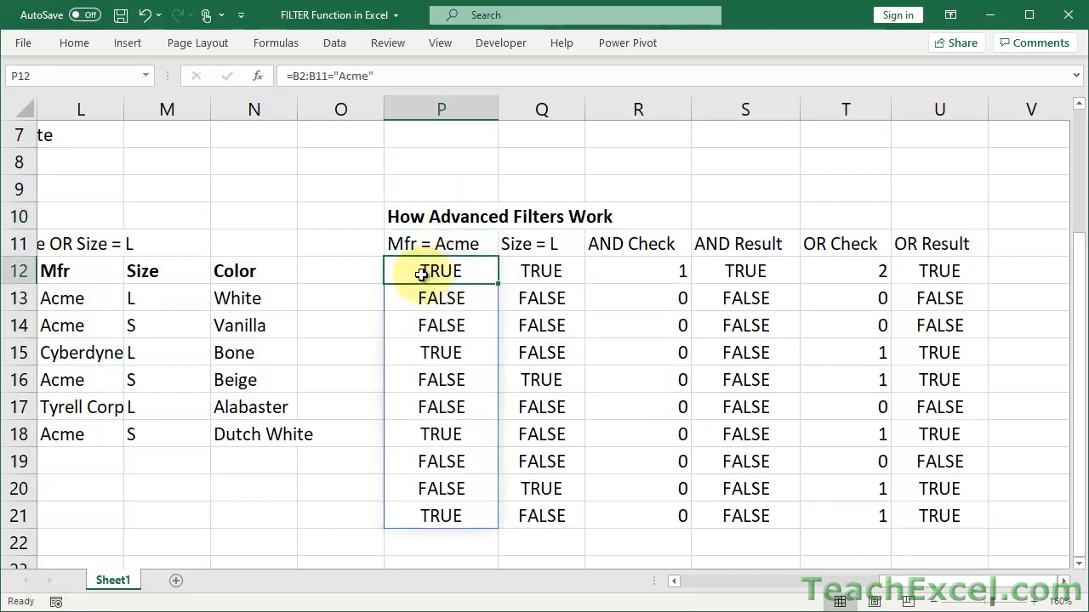
{"action": "double_click", "coordinate": [410, 274]}
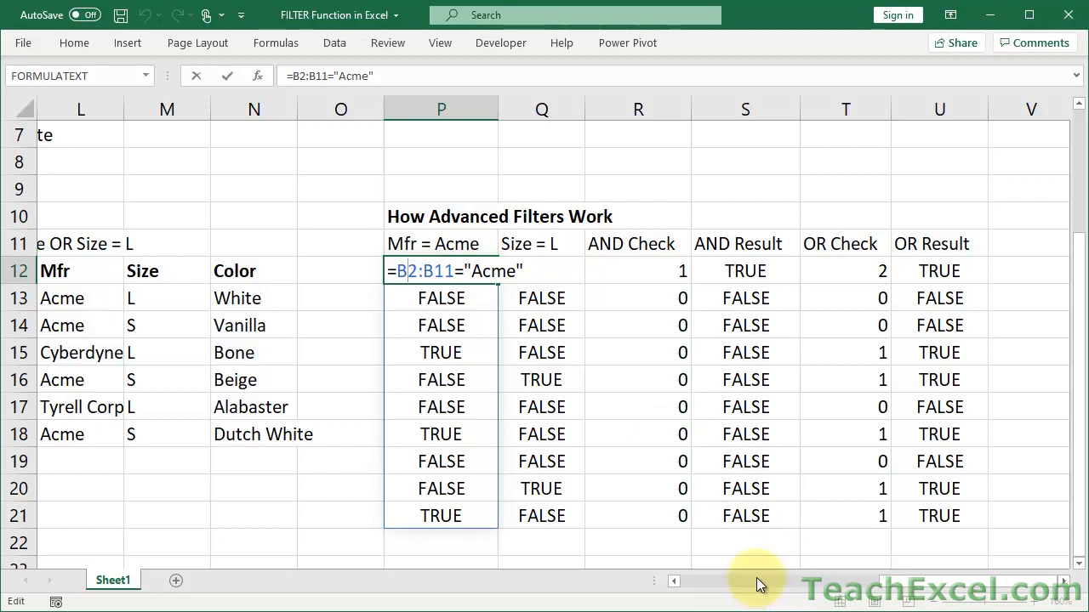
Step: Compare the source manufacturers in B2:B11 with the TRUE and FALSE results of the Mfr = Acme check in column P
{"action": "scroll", "coordinate": [756, 578], "scroll_direction": "left", "scroll_amount": 5}
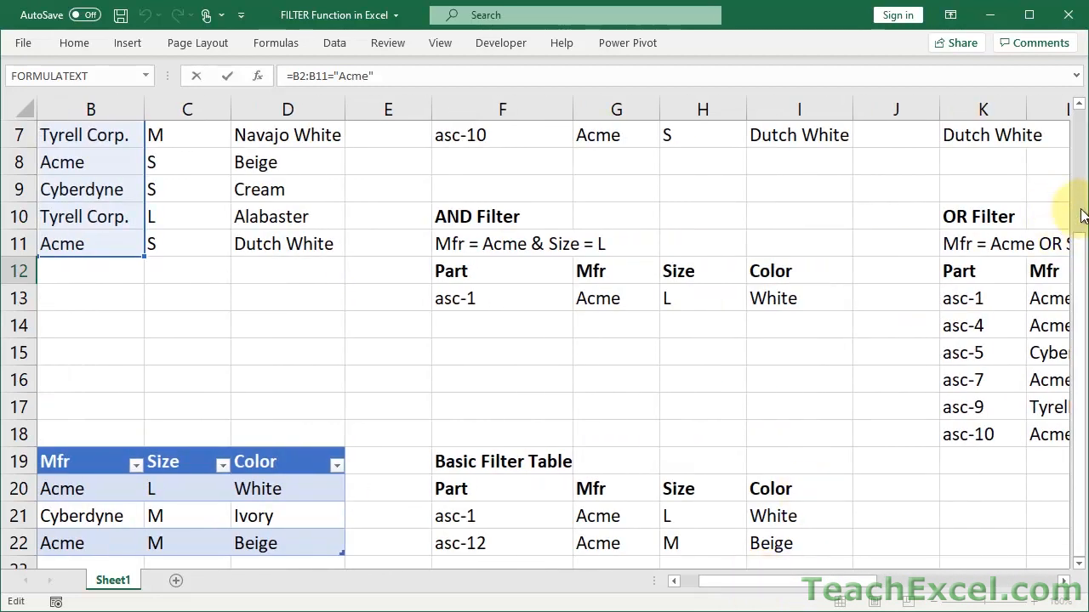
{"action": "scroll", "coordinate": [1082, 216], "scroll_direction": "up", "scroll_amount": 2}
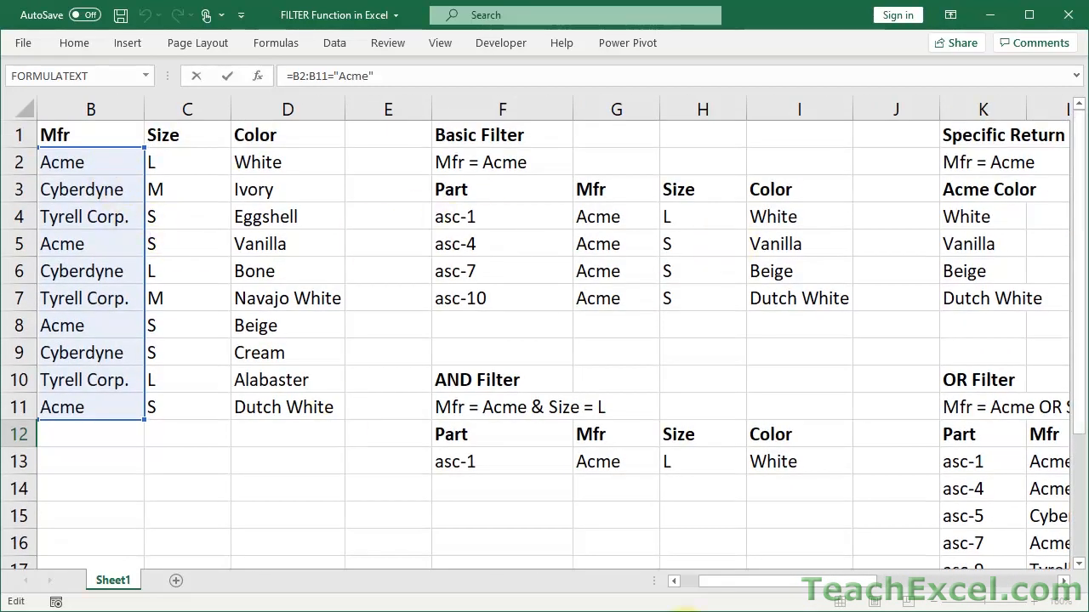
{"action": "left_click", "coordinate": [674, 580]}
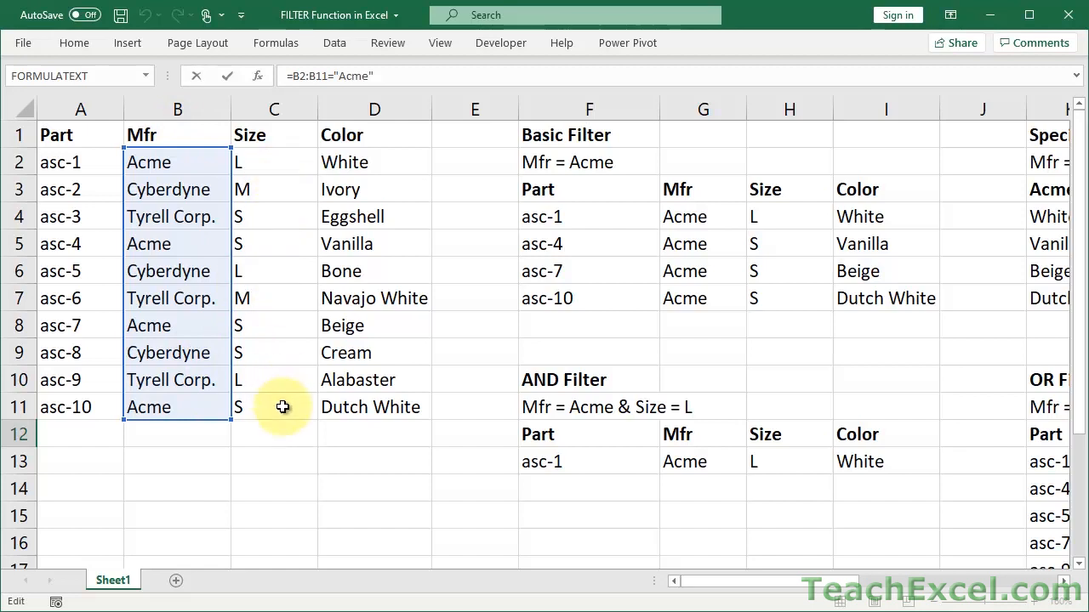
{"action": "left_click_drag", "start_coordinate": [772, 583], "coordinate": [965, 590]}
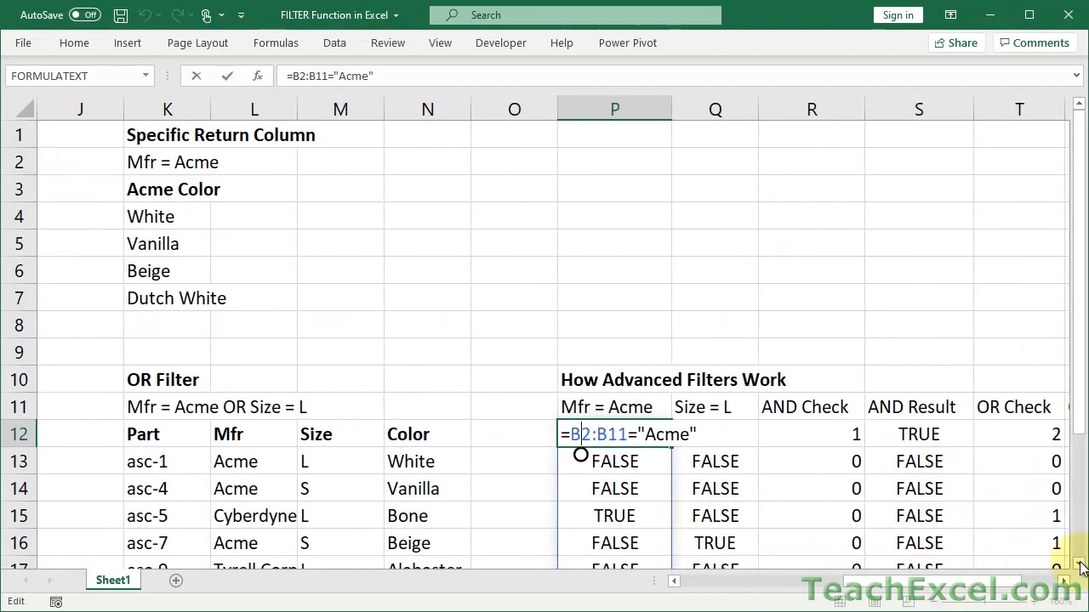
{"action": "left_click", "coordinate": [1080, 566]}
{"action": "left_click", "coordinate": [1080, 565]}
{"action": "left_click", "coordinate": [1080, 565]}
{"action": "left_click", "coordinate": [1081, 566]}
{"action": "left_click", "coordinate": [1081, 566]}
{"action": "left_click", "coordinate": [1081, 566]}
{"action": "left_click", "coordinate": [1080, 566]}
{"action": "left_click", "coordinate": [1080, 566]}
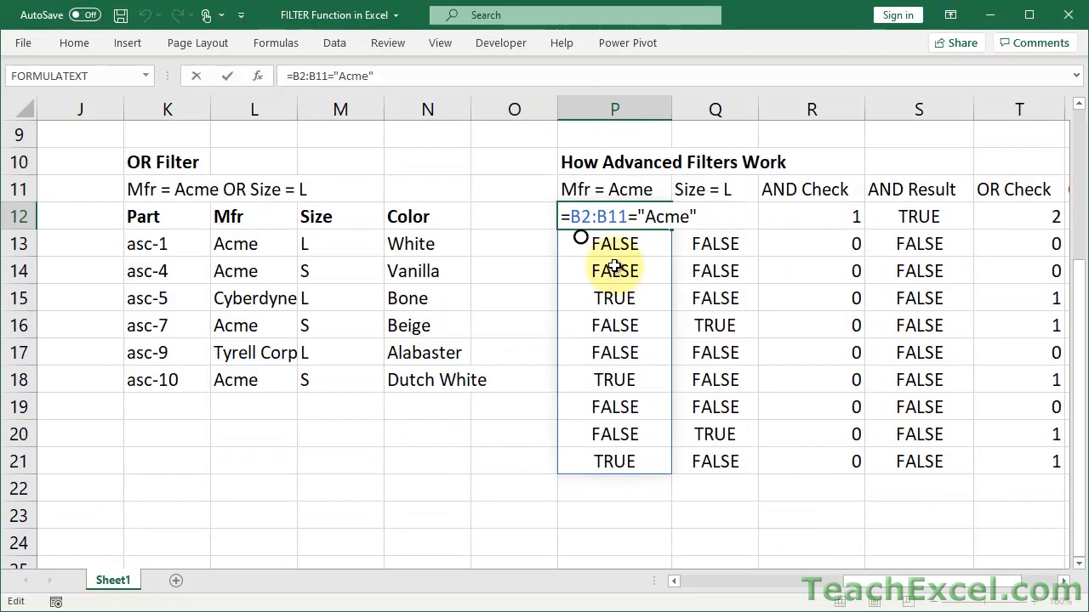
Step: Close the P12 formula without changes and inspect the Size = L check formula in Q12
{"action": "key", "text": "Escape"}
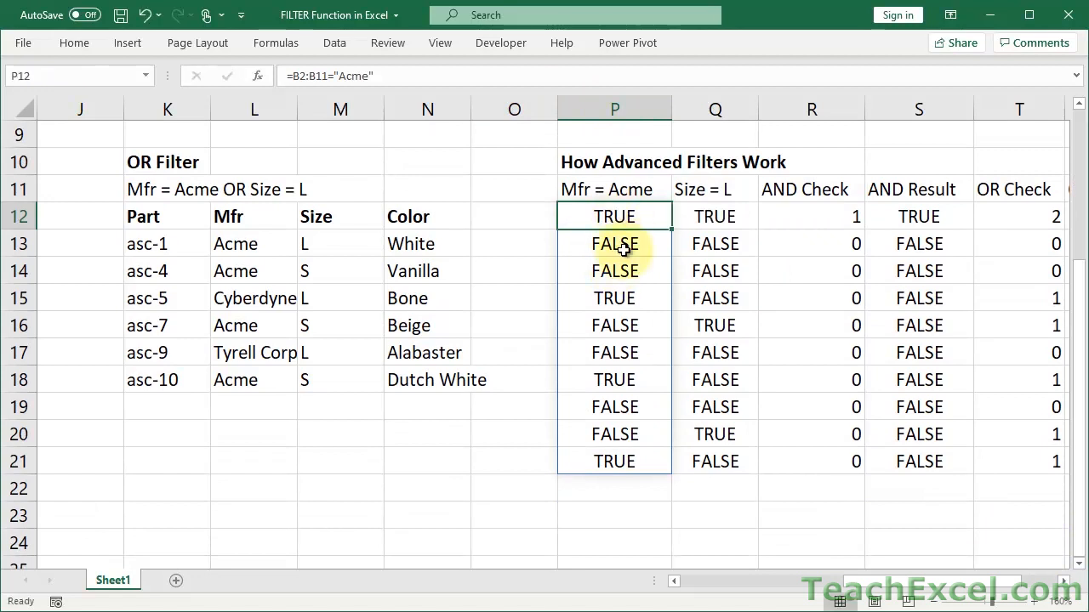
{"action": "double_click", "coordinate": [716, 214]}
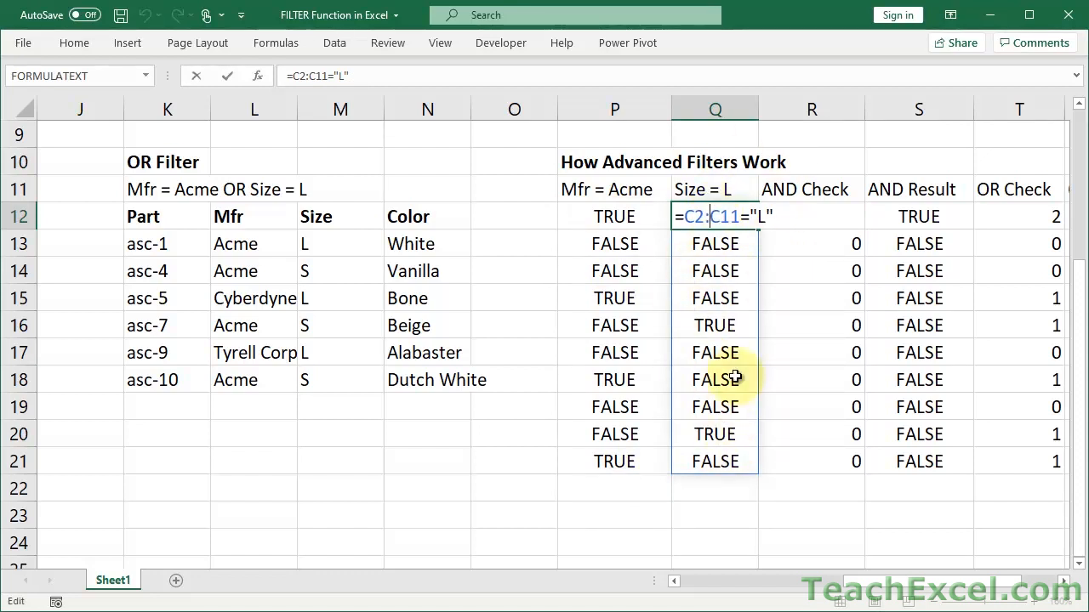
{"action": "key", "text": "Escape"}
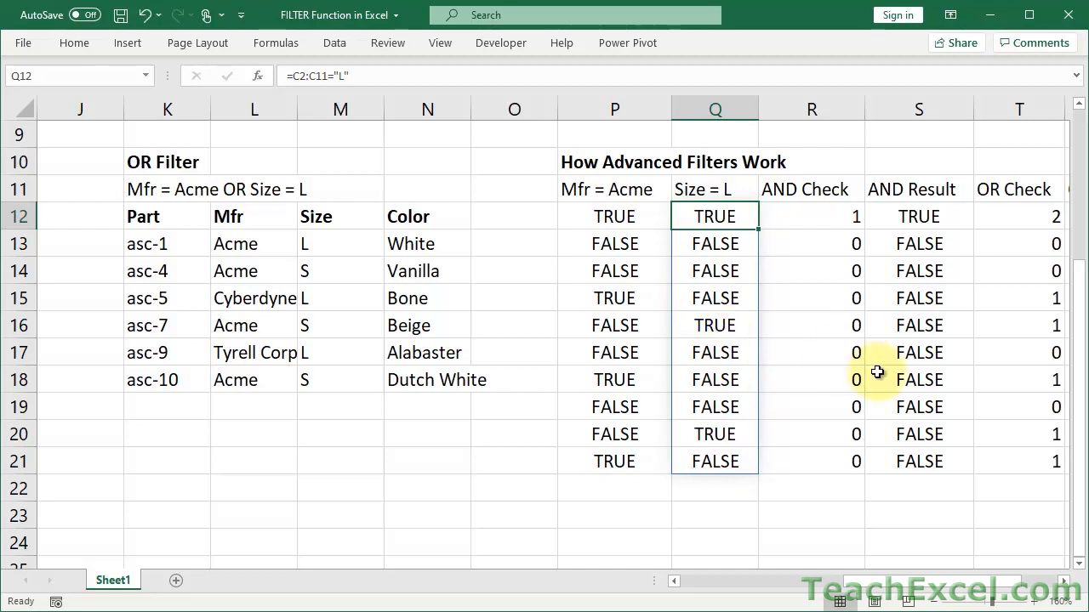
Step: Inspect the AND Check formulas in R12, R13 and R14 to see how they combine the two condition columns
{"action": "left_click_drag", "start_coordinate": [951, 582], "coordinate": [1024, 589]}
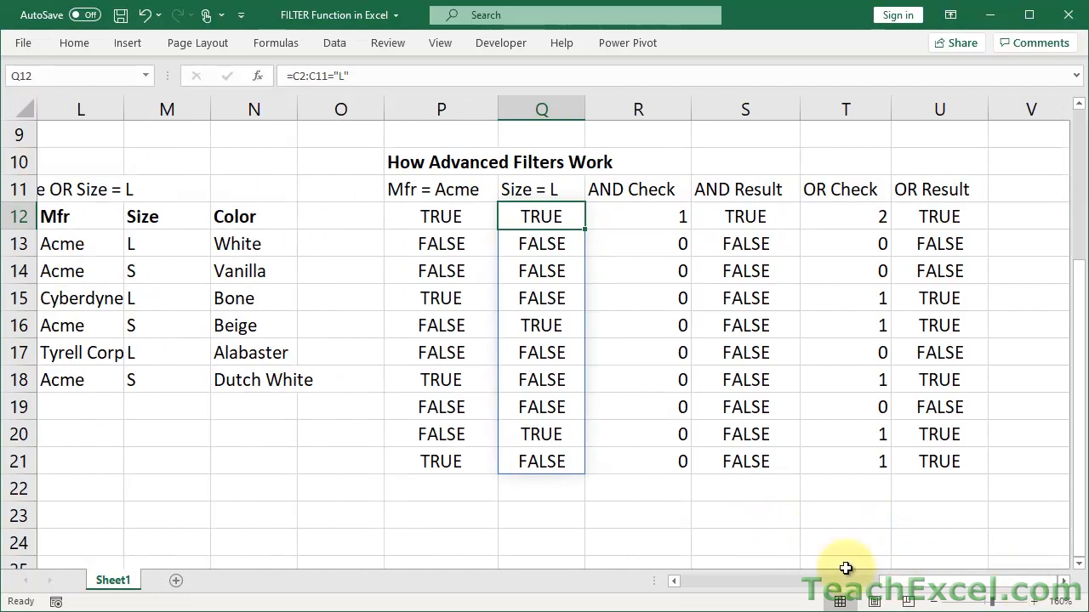
{"action": "left_click", "coordinate": [625, 222]}
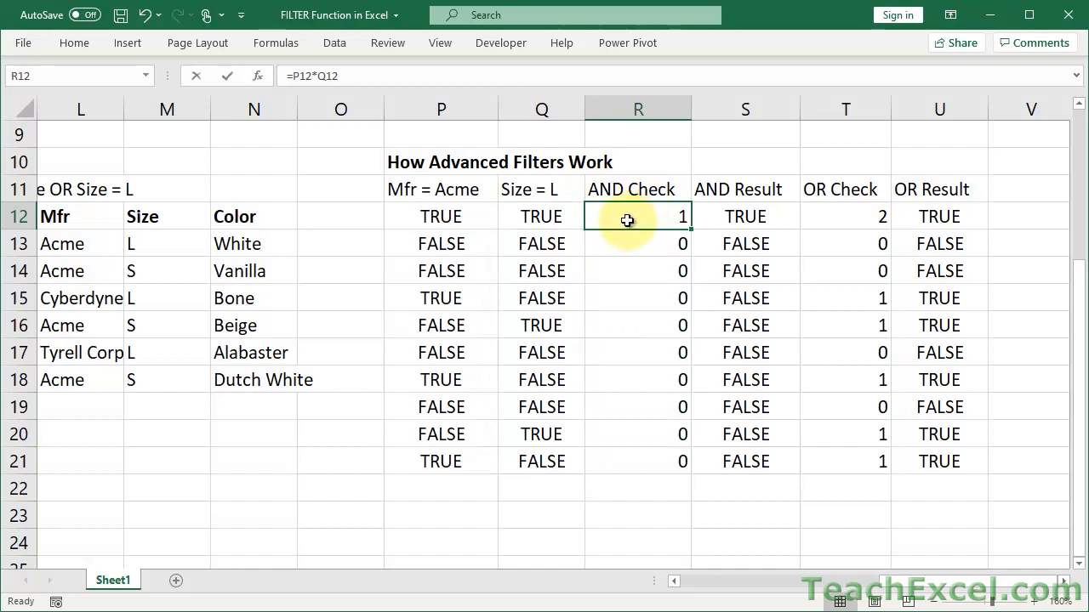
{"action": "double_click", "coordinate": [628, 220]}
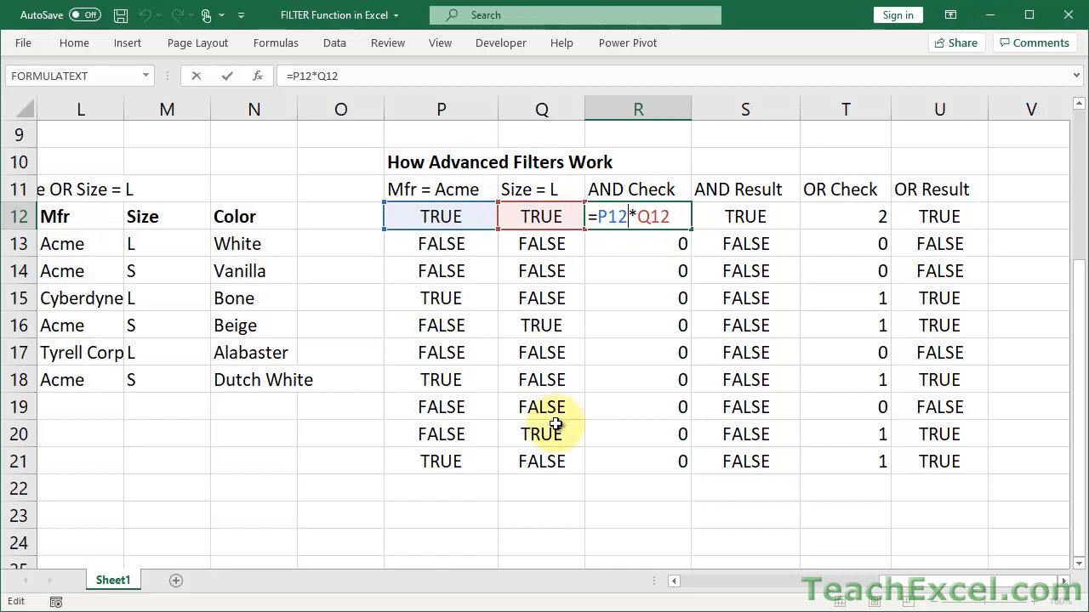
{"action": "key", "text": "ctrl+Return"}
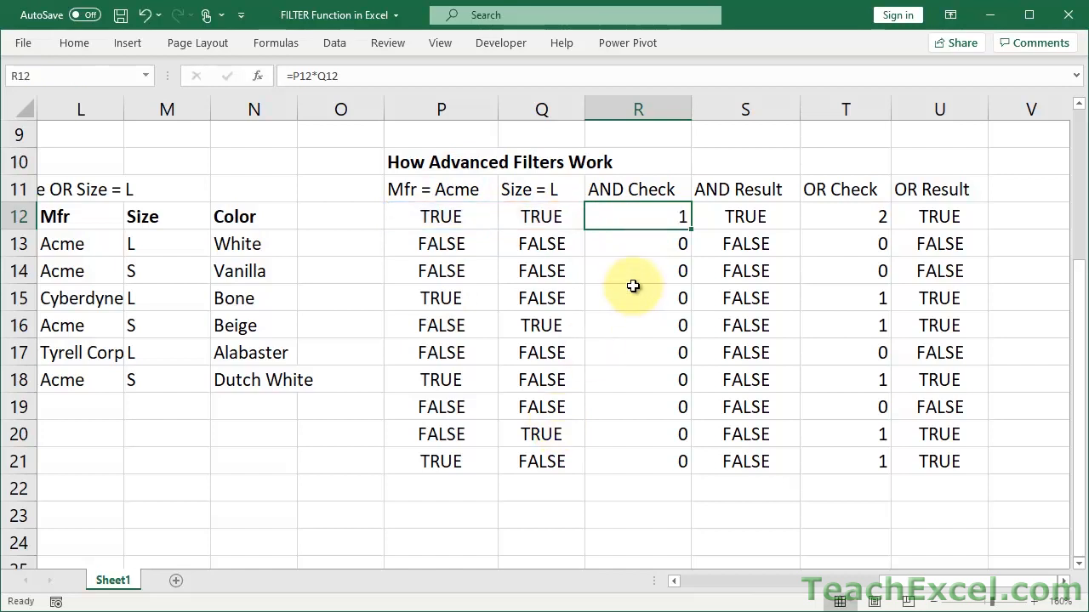
{"action": "double_click", "coordinate": [630, 240]}
{"action": "key", "text": "ctrl+Return"}
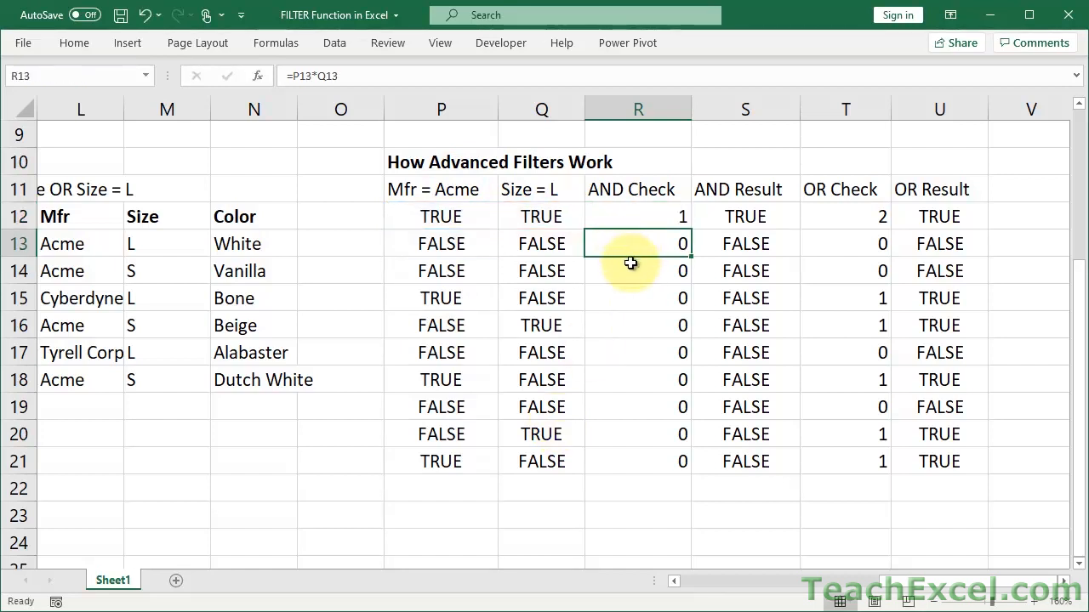
{"action": "double_click", "coordinate": [630, 262]}
{"action": "key", "text": "ctrl+Return"}
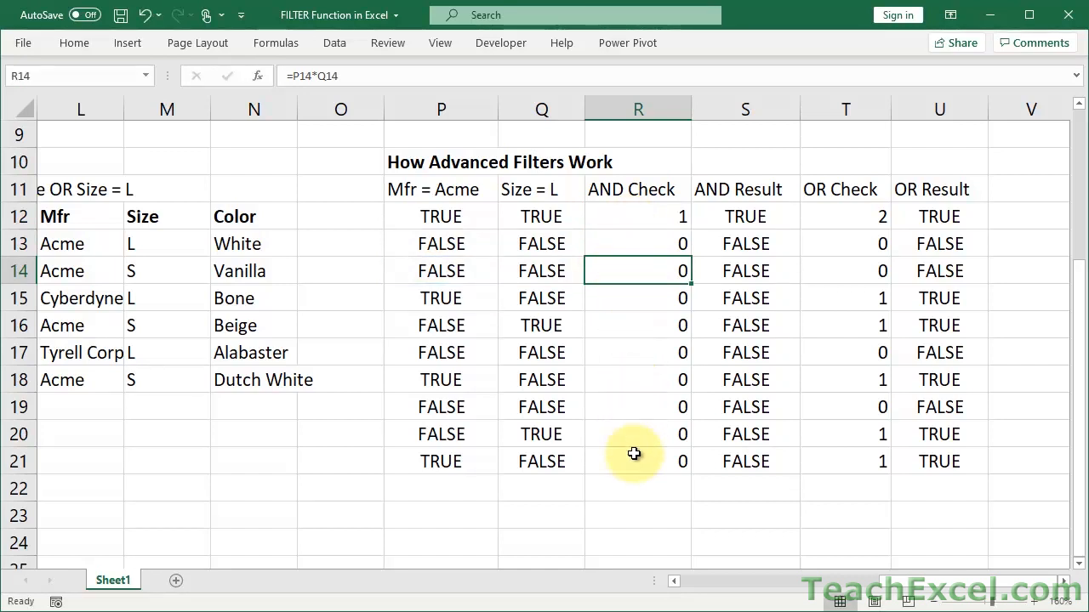
Step: Compare the Mfr = Acme and Size = L results in rows 12 and 13 with the AND Check values in R12:R21
{"action": "left_click", "coordinate": [627, 223]}
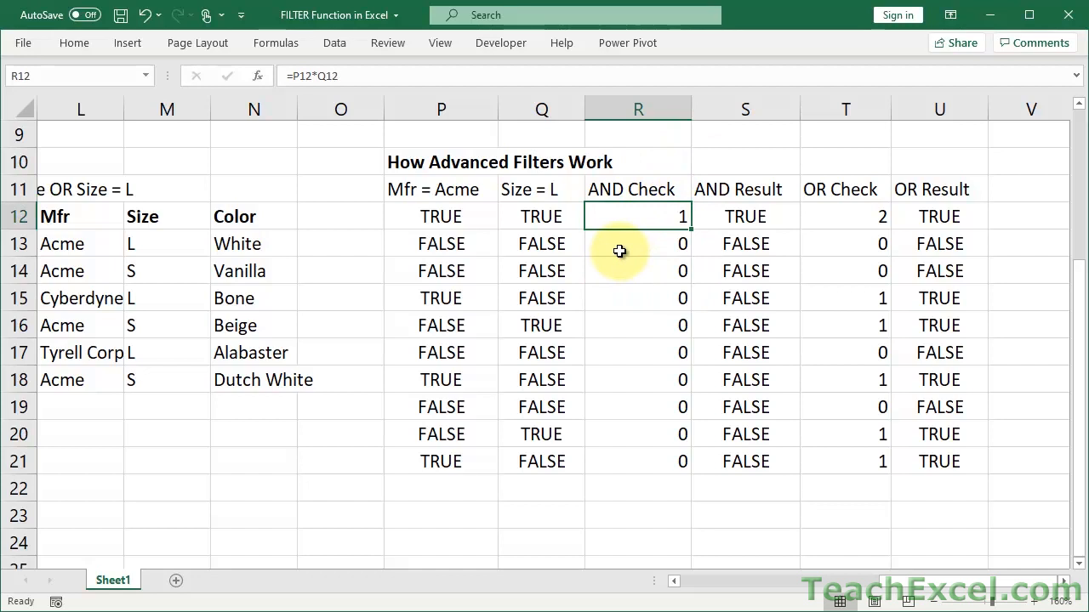
{"action": "left_click", "coordinate": [521, 217]}
{"action": "left_click", "coordinate": [456, 217], "text": "shift"}
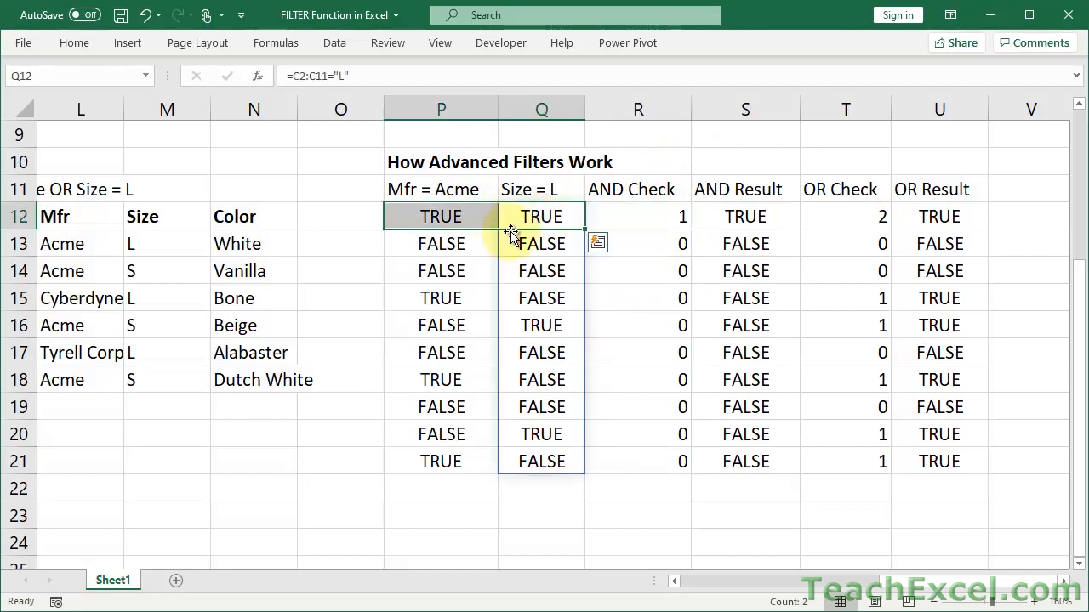
{"action": "left_click", "coordinate": [466, 214]}
{"action": "left_click", "coordinate": [536, 213]}
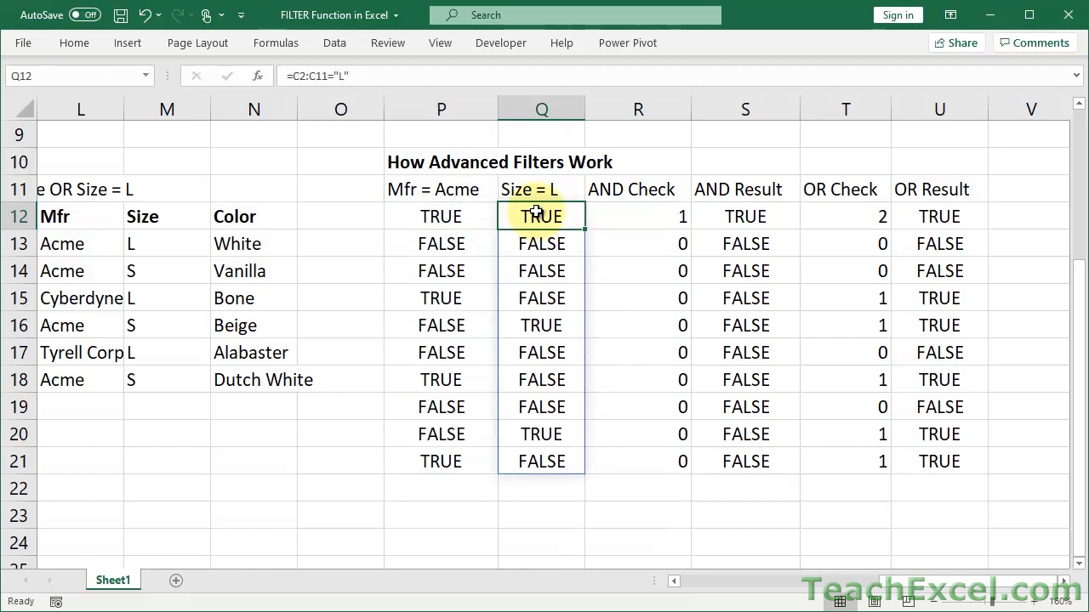
{"action": "left_click", "coordinate": [533, 241]}
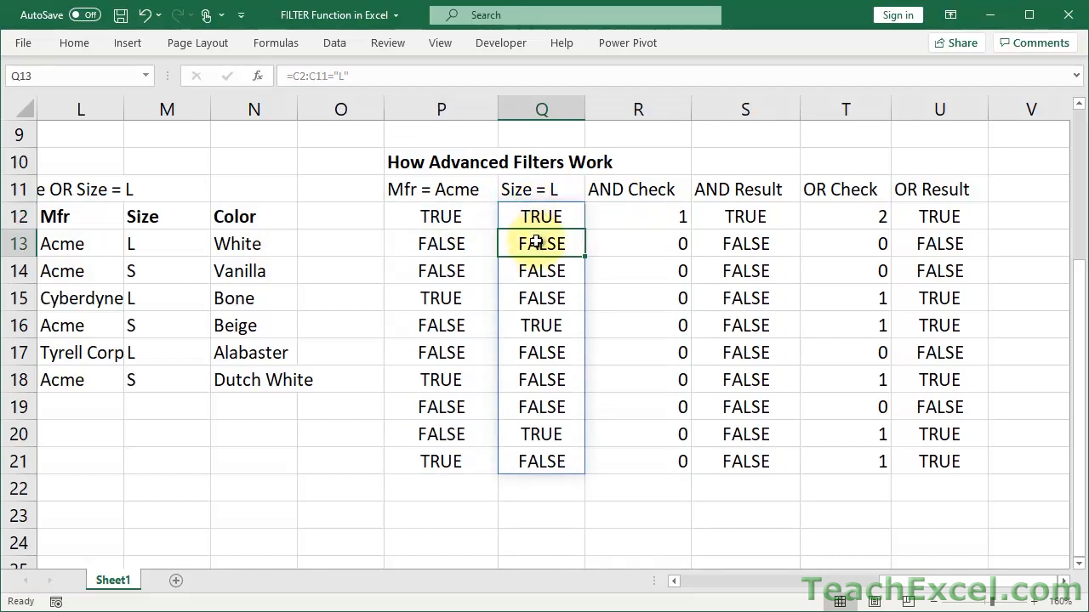
{"action": "left_click", "coordinate": [476, 253]}
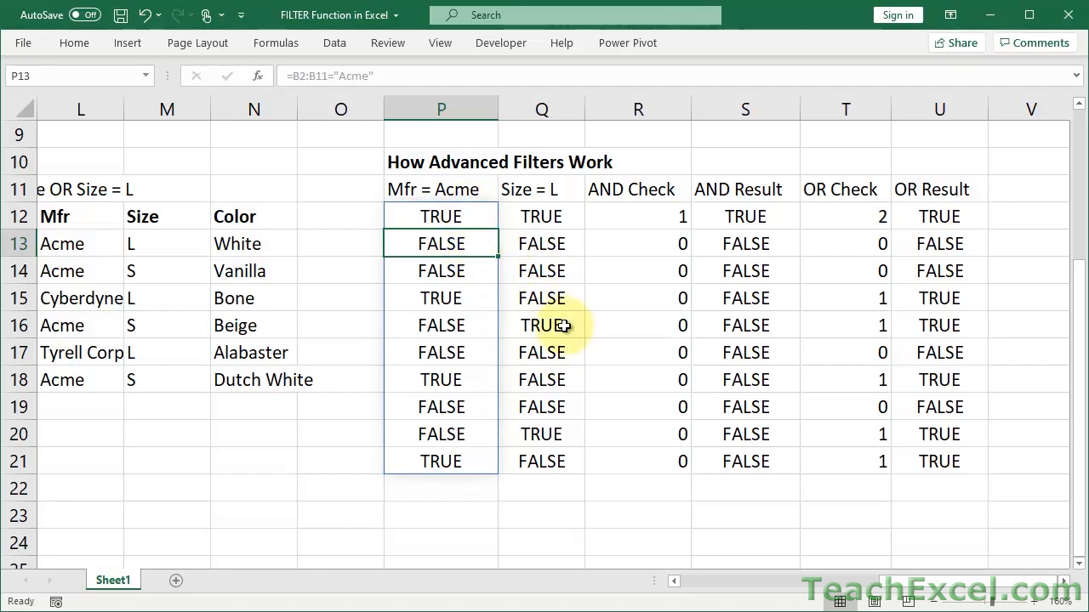
{"action": "left_click", "coordinate": [483, 221]}
{"action": "left_click", "coordinate": [470, 247]}
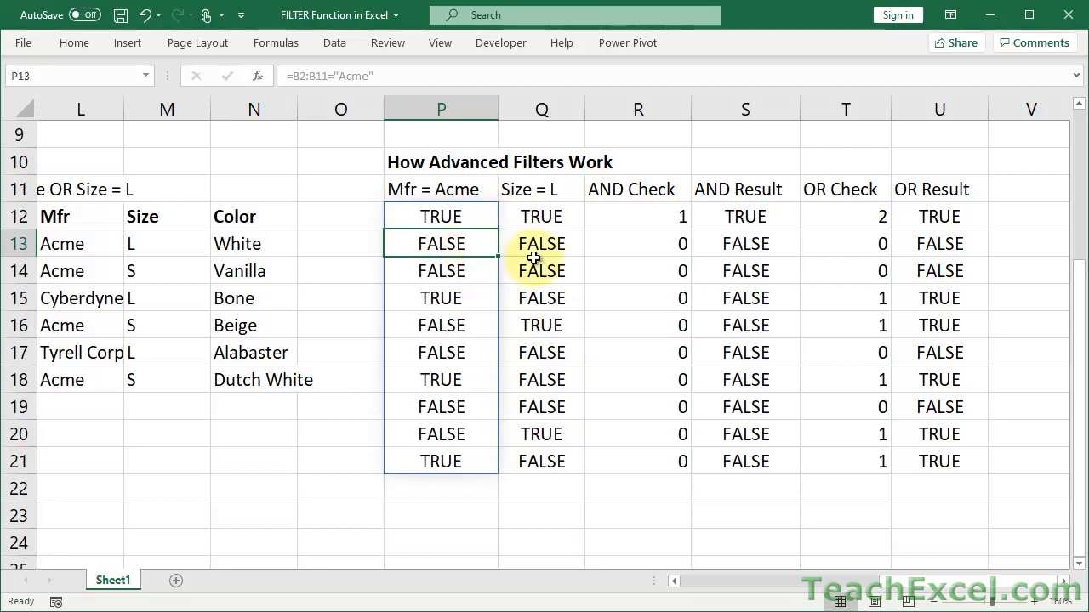
{"action": "left_click_drag", "start_coordinate": [632, 223], "coordinate": [619, 448]}
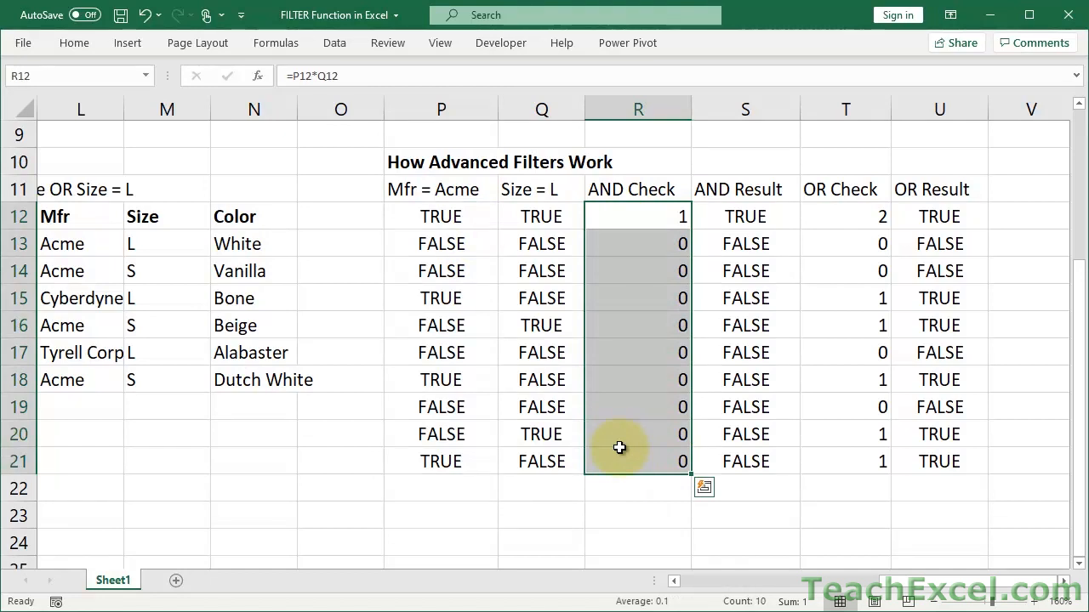
{"action": "left_click", "coordinate": [632, 210]}
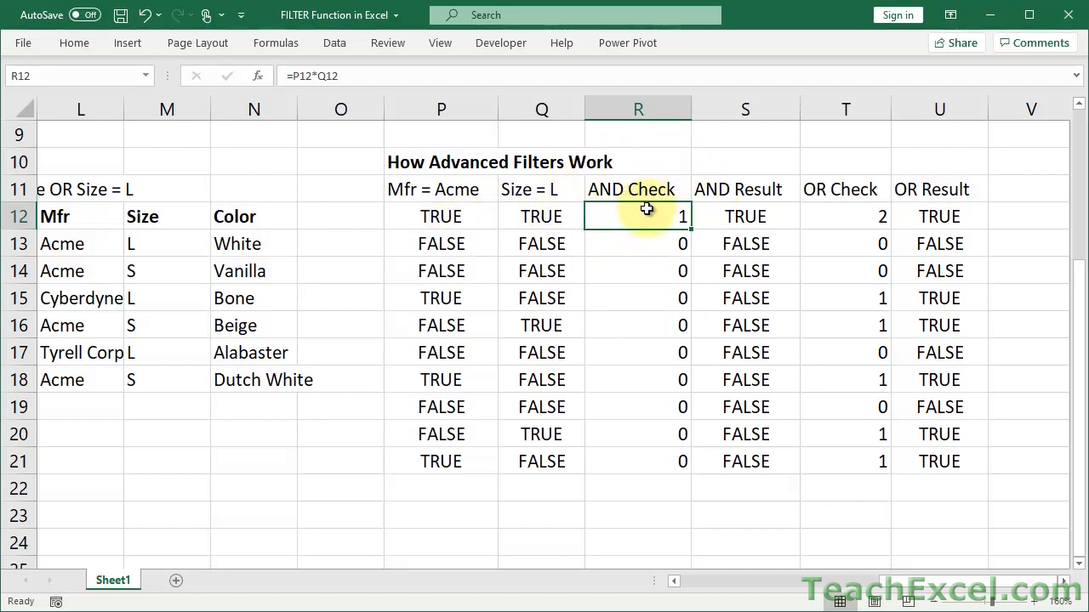
Step: Inspect the AND Result formulas in S12 and S13, leaving them unchanged
{"action": "left_click", "coordinate": [733, 218]}
{"action": "double_click", "coordinate": [733, 217]}
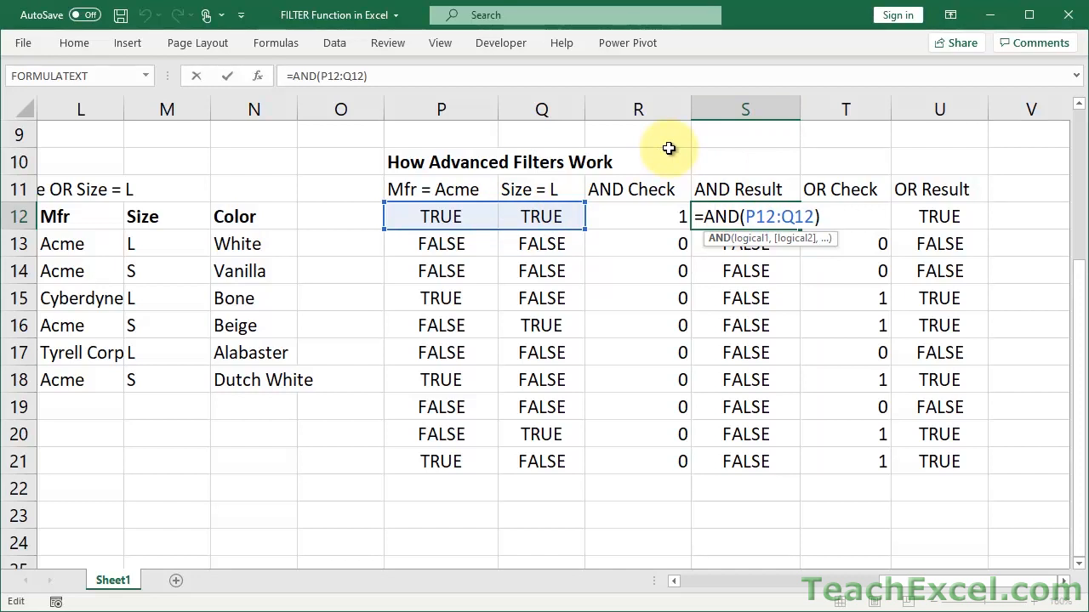
{"action": "key", "text": "ctrl+Return"}
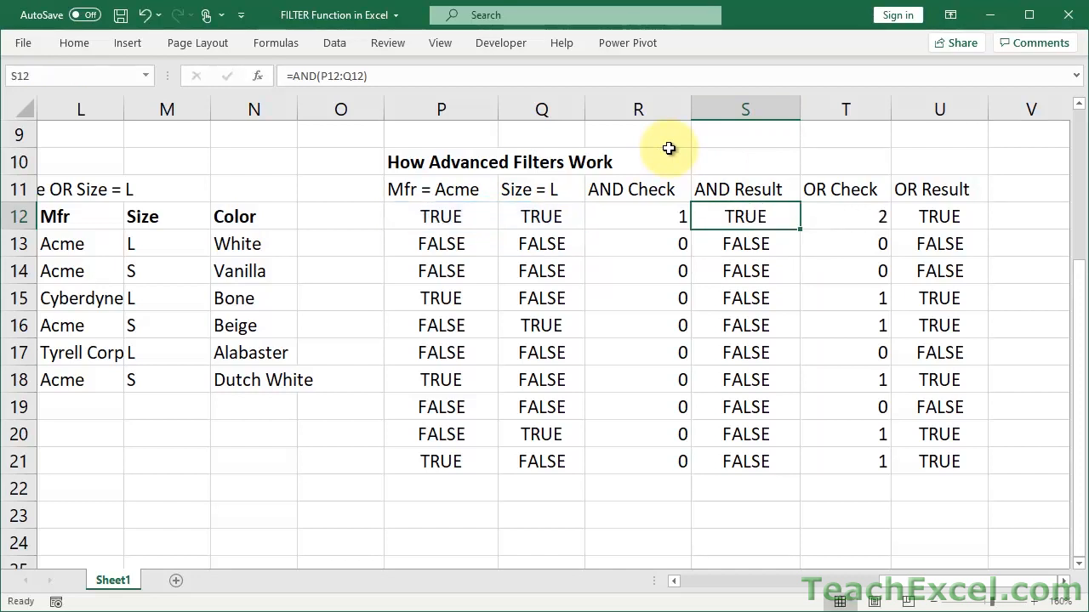
{"action": "double_click", "coordinate": [725, 242]}
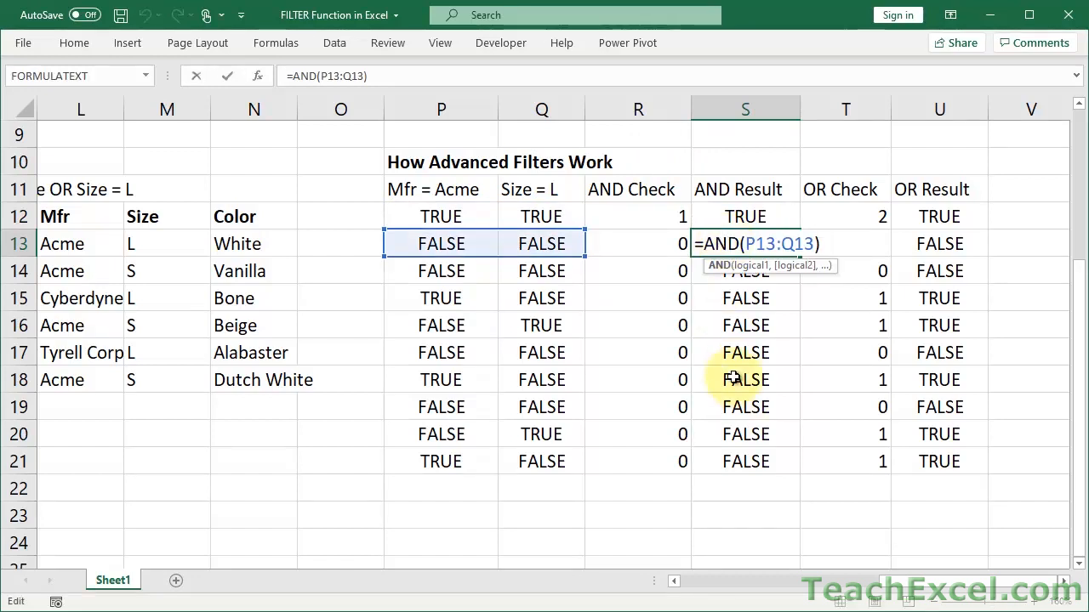
{"action": "key", "text": "Escape"}
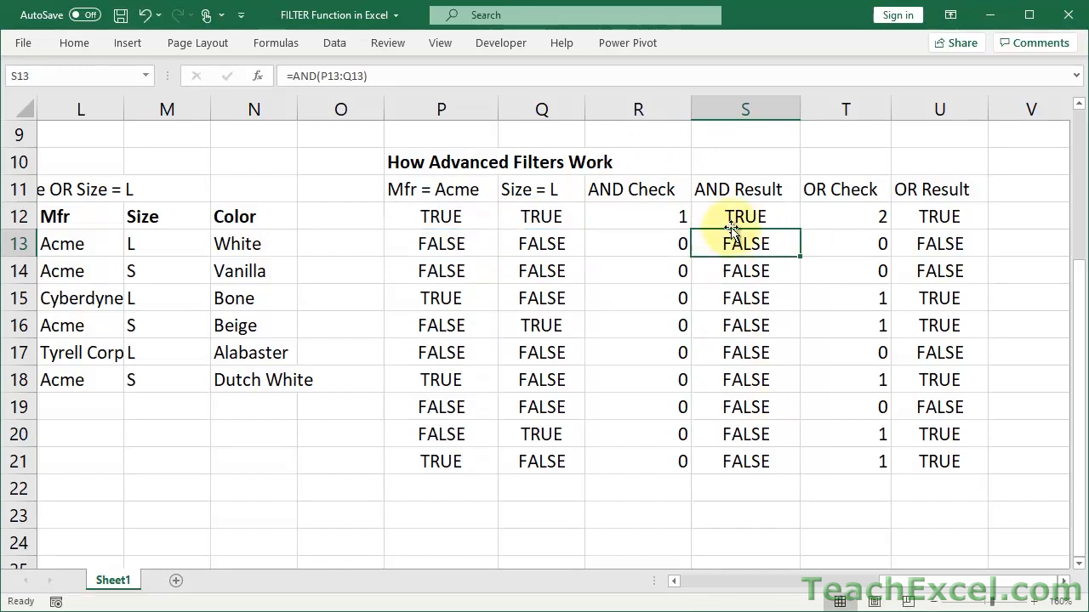
Step: Compare the AND Check values with the AND Result values in rows 12 and 13
{"action": "left_click", "coordinate": [655, 211]}
{"action": "left_click", "coordinate": [705, 213]}
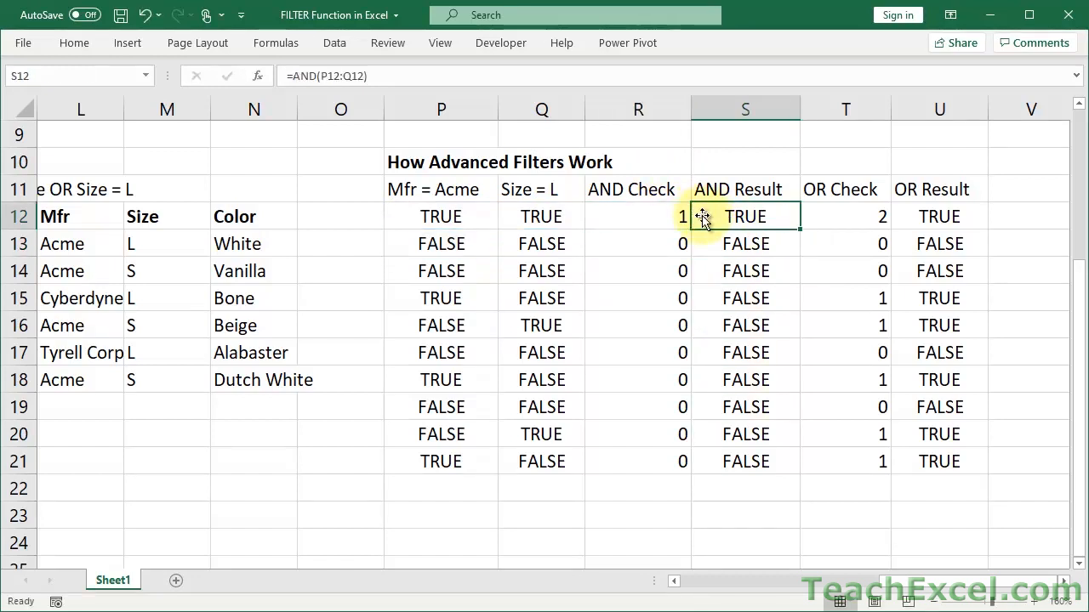
{"action": "left_click", "coordinate": [658, 242]}
{"action": "left_click", "coordinate": [710, 241]}
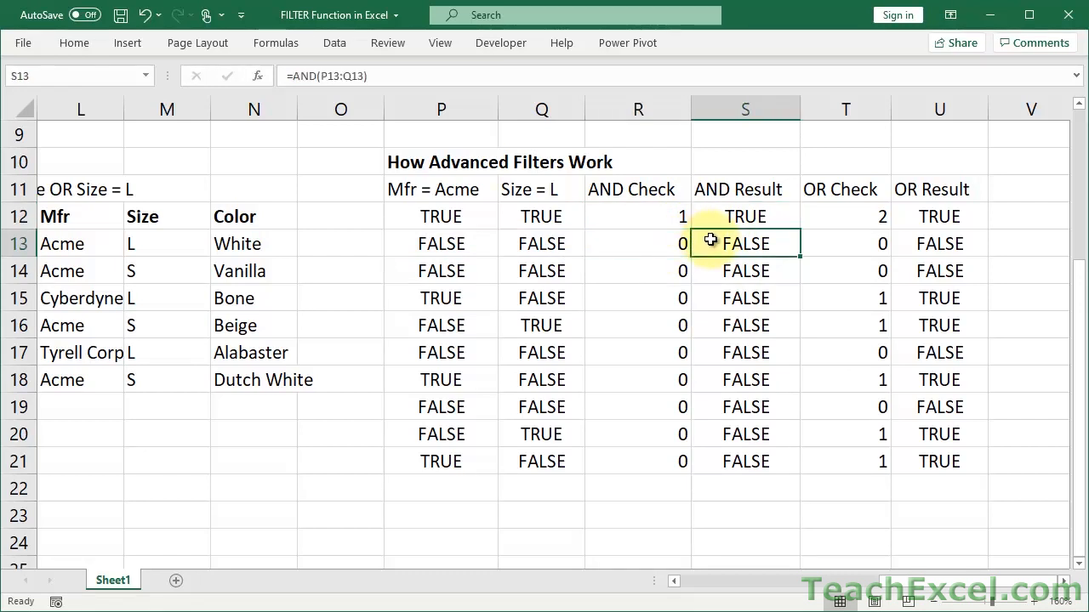
Step: Review the paired Mfr = Acme and Size = L results in rows 13, 12 and 15
{"action": "left_click", "coordinate": [469, 241]}
{"action": "left_click", "coordinate": [521, 242]}
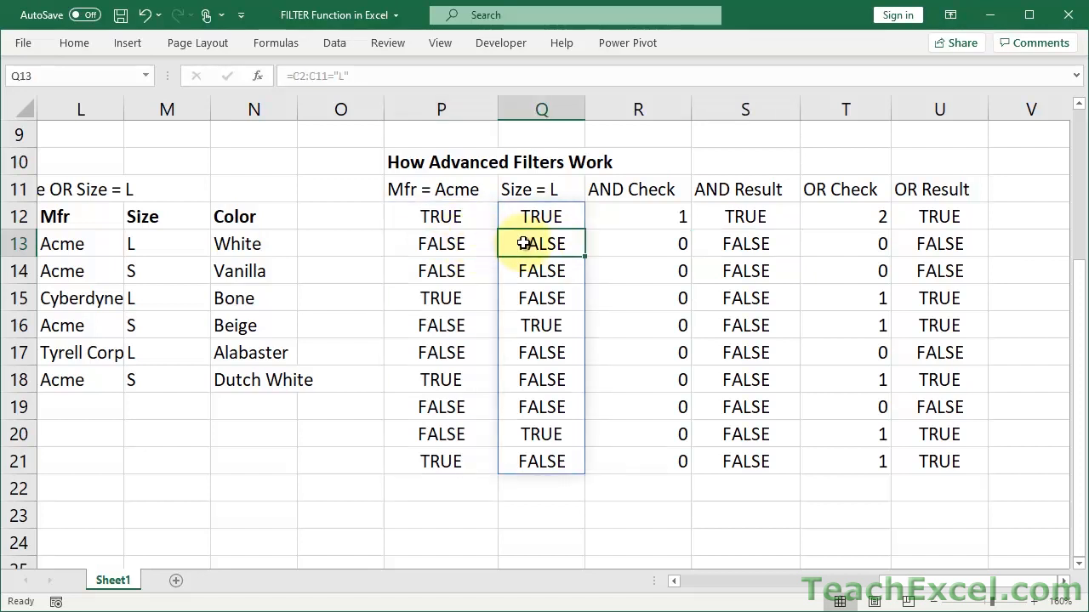
{"action": "left_click", "coordinate": [478, 215]}
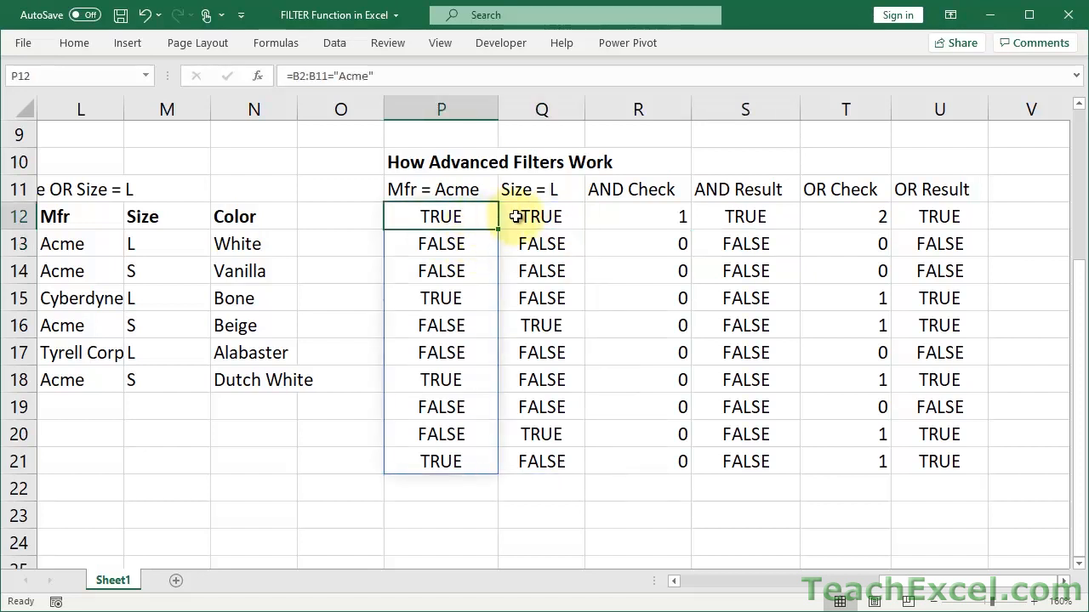
{"action": "left_click", "coordinate": [515, 216]}
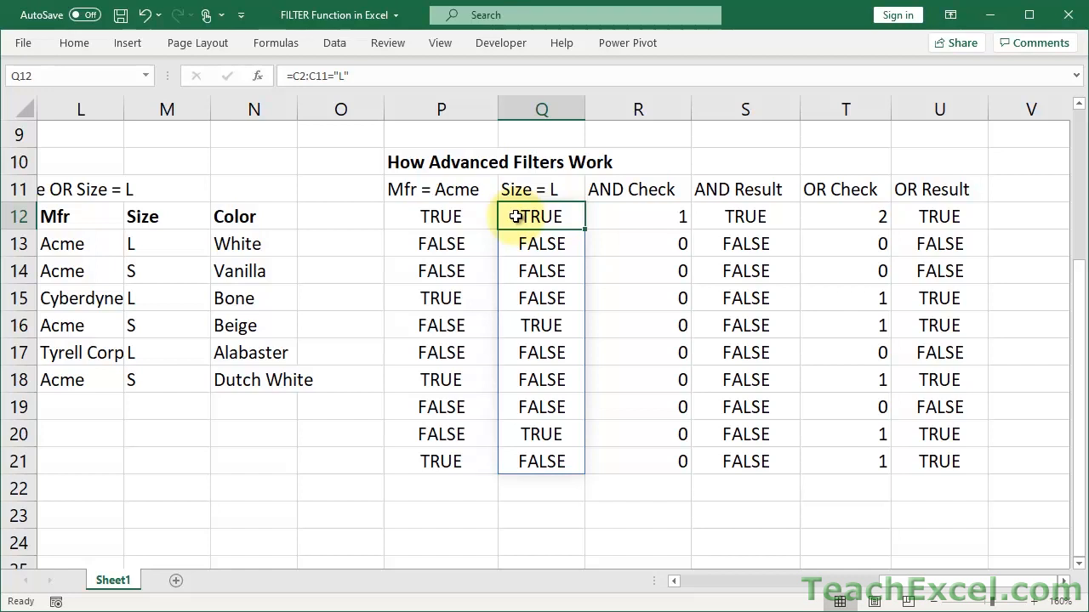
{"action": "left_click", "coordinate": [477, 297]}
{"action": "left_click", "coordinate": [517, 297]}
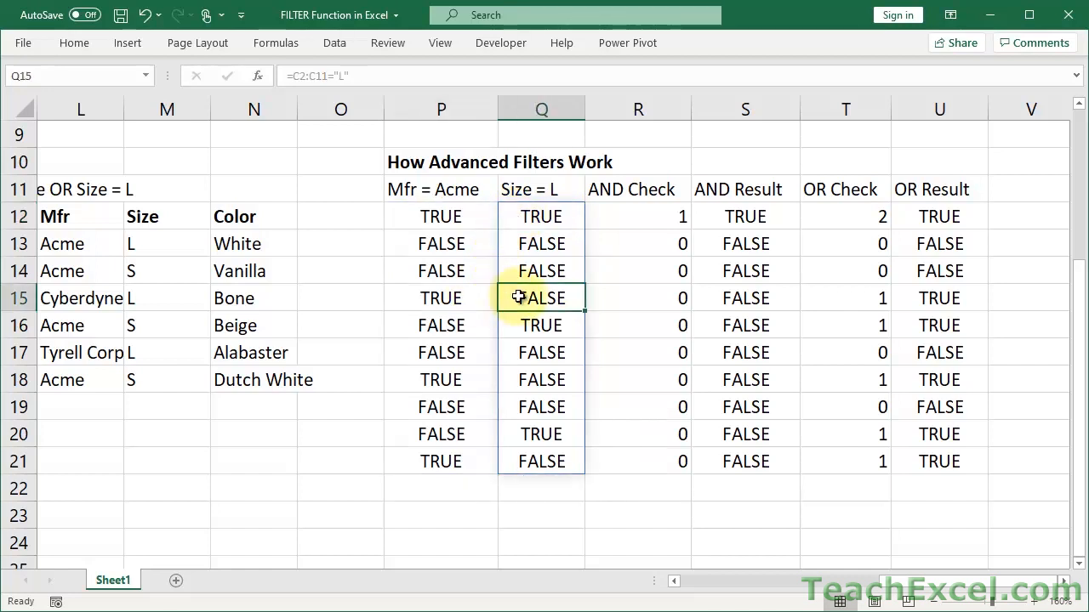
Step: Inspect the OR Check formula in T12 and compare T15 and T16 with the condition results in their rows
{"action": "left_click", "coordinate": [831, 215]}
{"action": "double_click", "coordinate": [832, 216]}
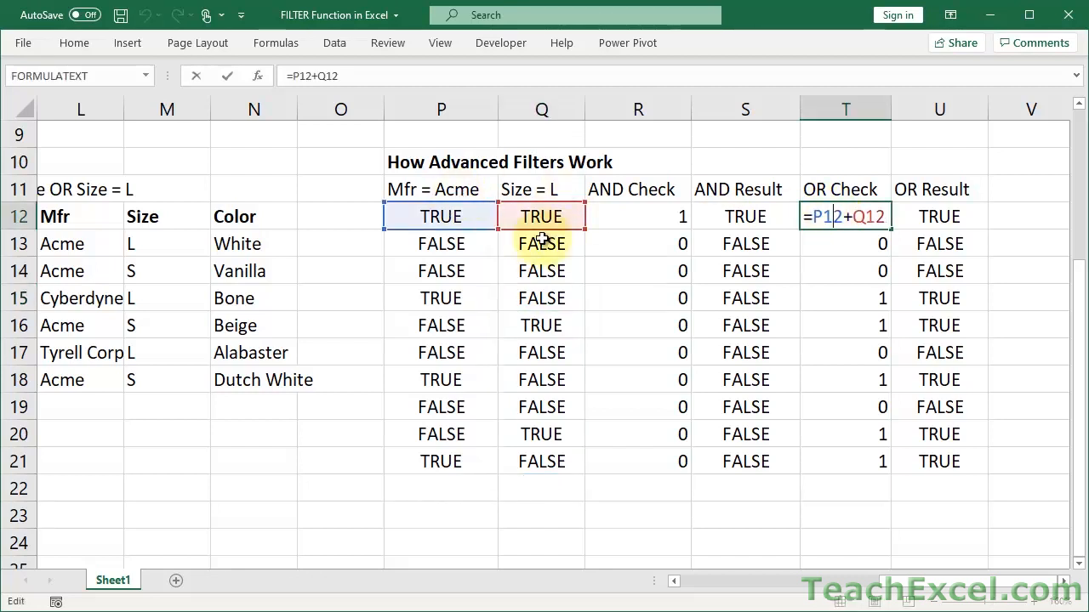
{"action": "key", "text": "Escape"}
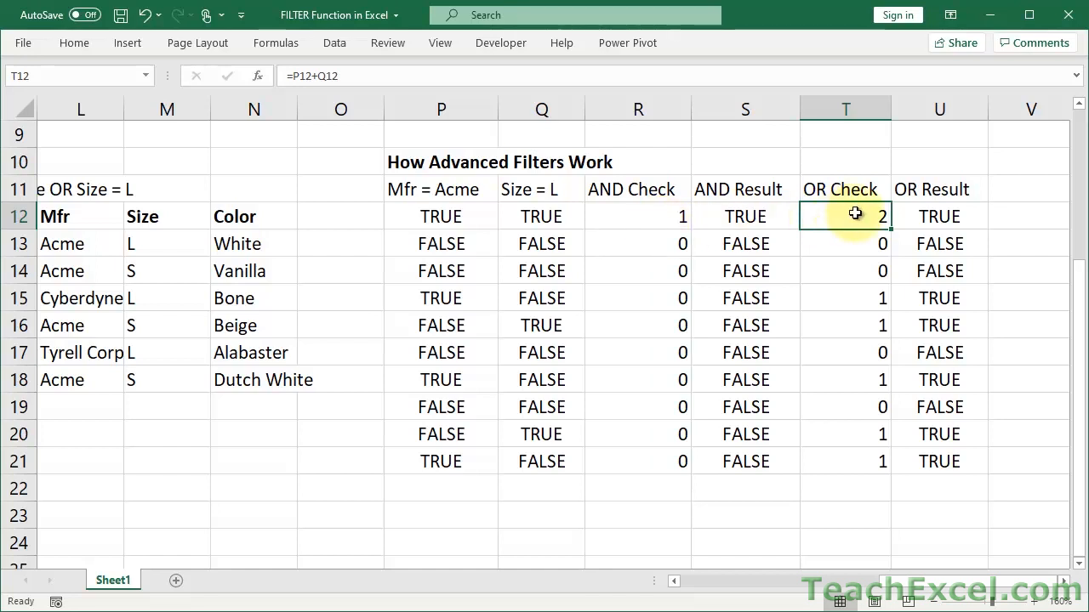
{"action": "left_click", "coordinate": [859, 295]}
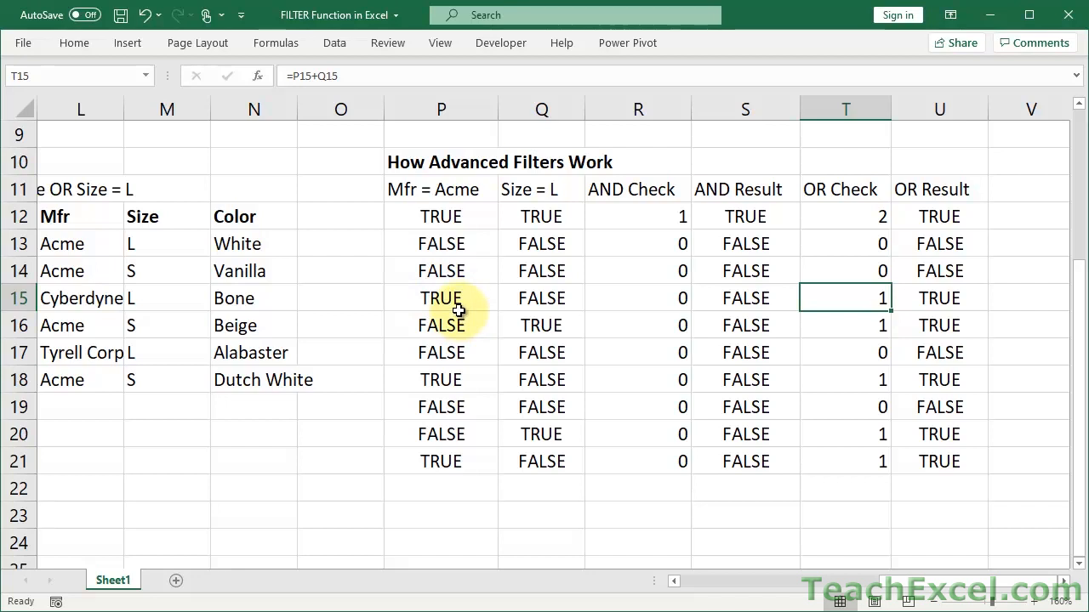
{"action": "left_click", "coordinate": [827, 322]}
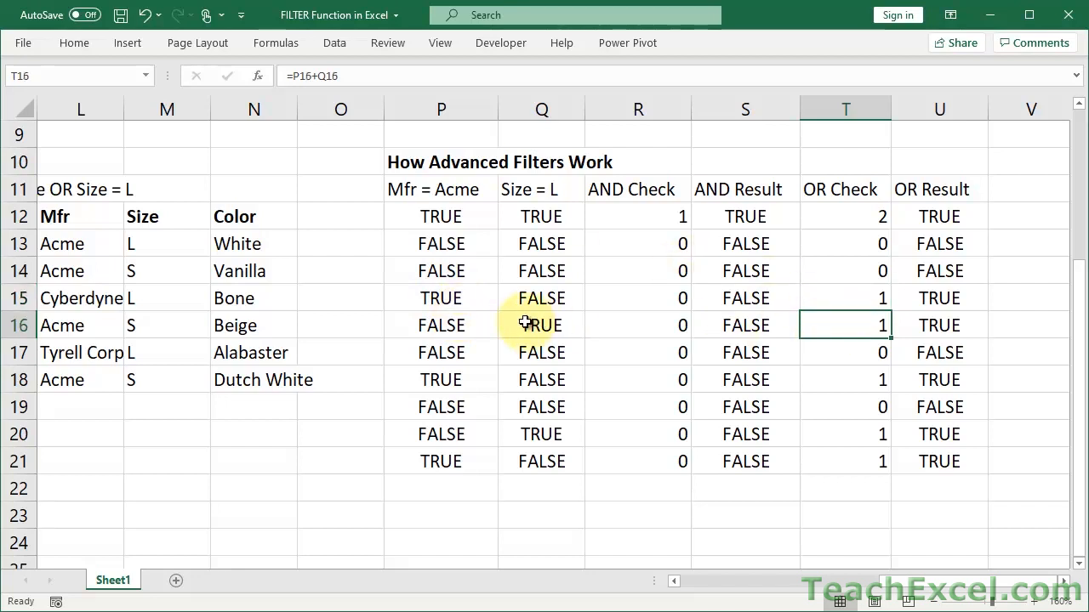
Step: Compare the OR Check values with the OR Result values in rows 13 to 15
{"action": "left_click", "coordinate": [851, 245]}
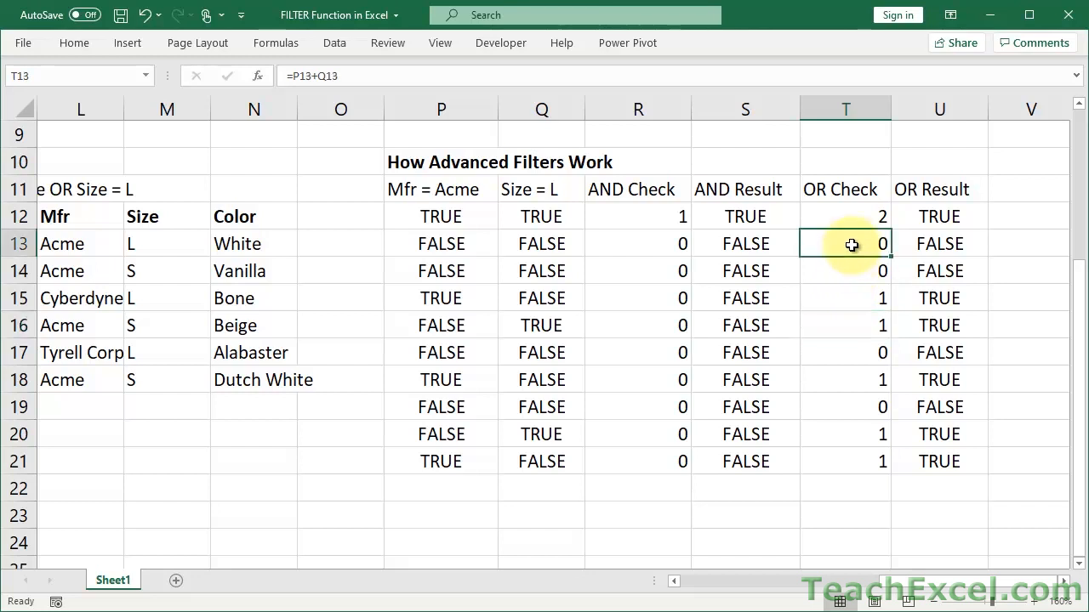
{"action": "left_click", "coordinate": [927, 236]}
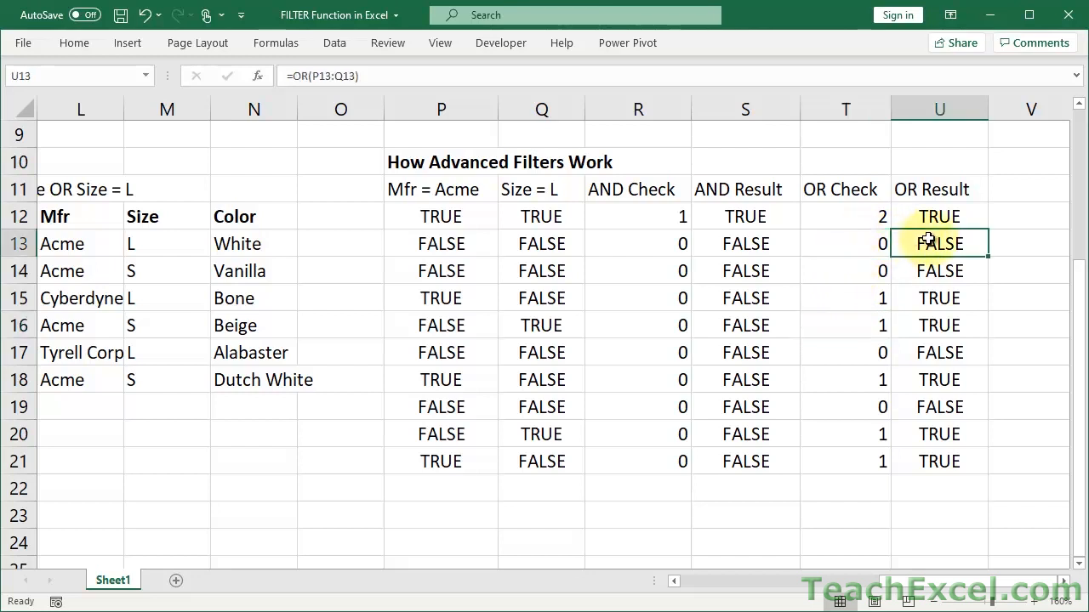
{"action": "left_click", "coordinate": [861, 267]}
{"action": "left_click", "coordinate": [908, 269]}
{"action": "left_click", "coordinate": [868, 294]}
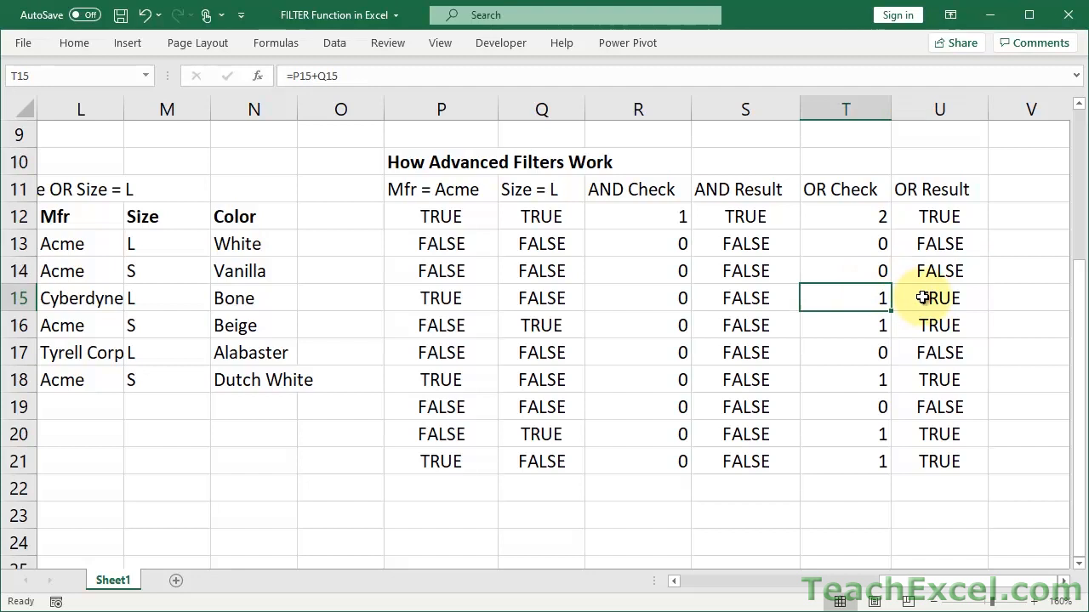
{"action": "left_click", "coordinate": [922, 297]}
Step: Compare OR Check with OR Result in row 12 and open the U12 formula for inspection
{"action": "left_click", "coordinate": [859, 213]}
{"action": "left_click", "coordinate": [916, 215]}
{"action": "double_click", "coordinate": [916, 214]}
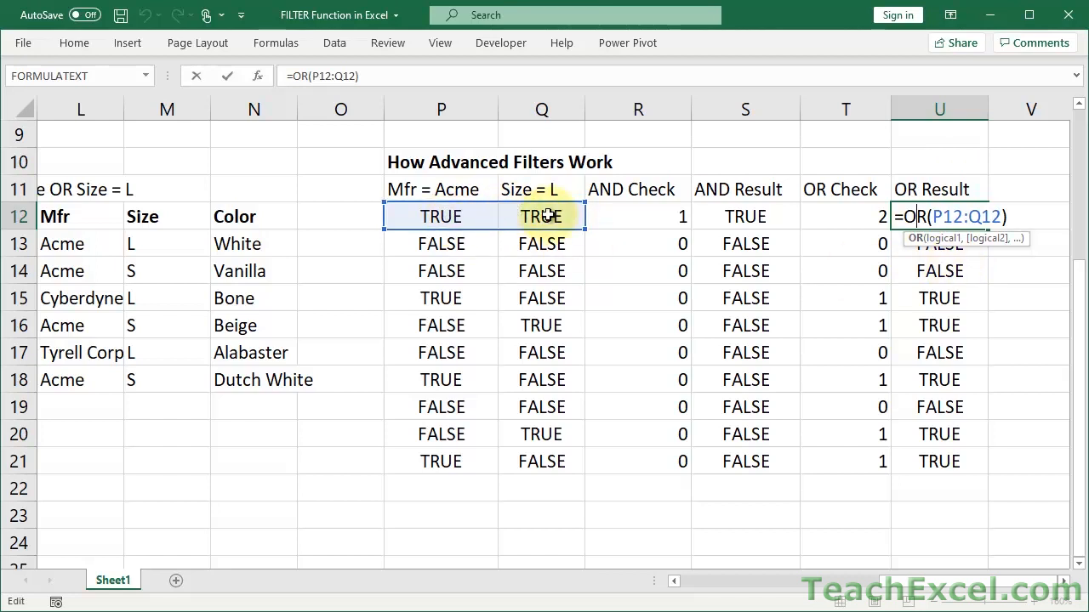
Step: Close the U12 formula and inspect the OR Result formula in U13
{"action": "key", "text": "ctrl+Return"}
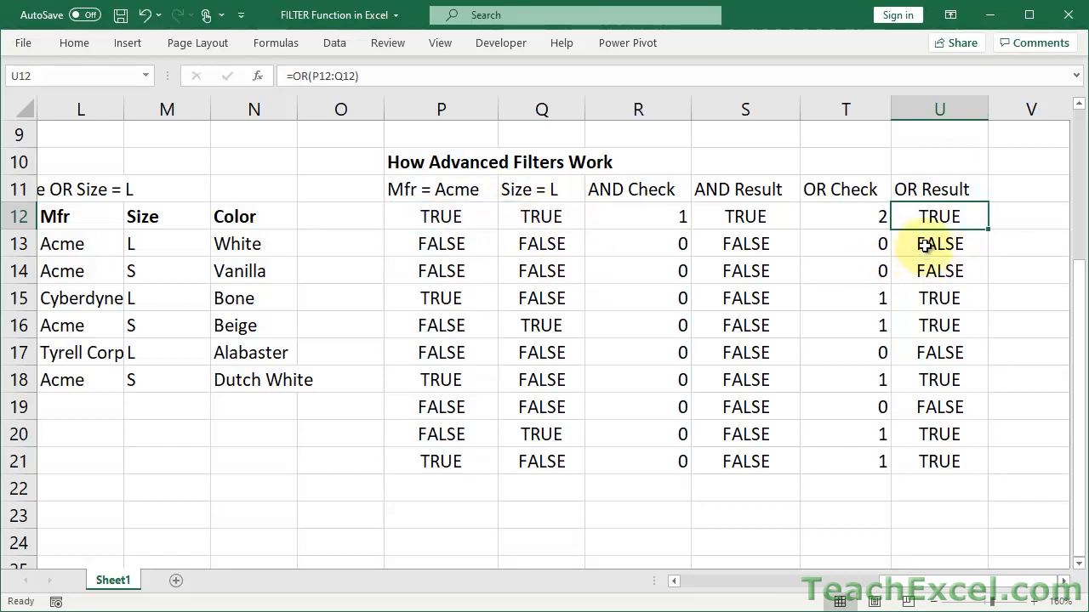
{"action": "double_click", "coordinate": [925, 244]}
{"action": "key", "text": "Escape"}
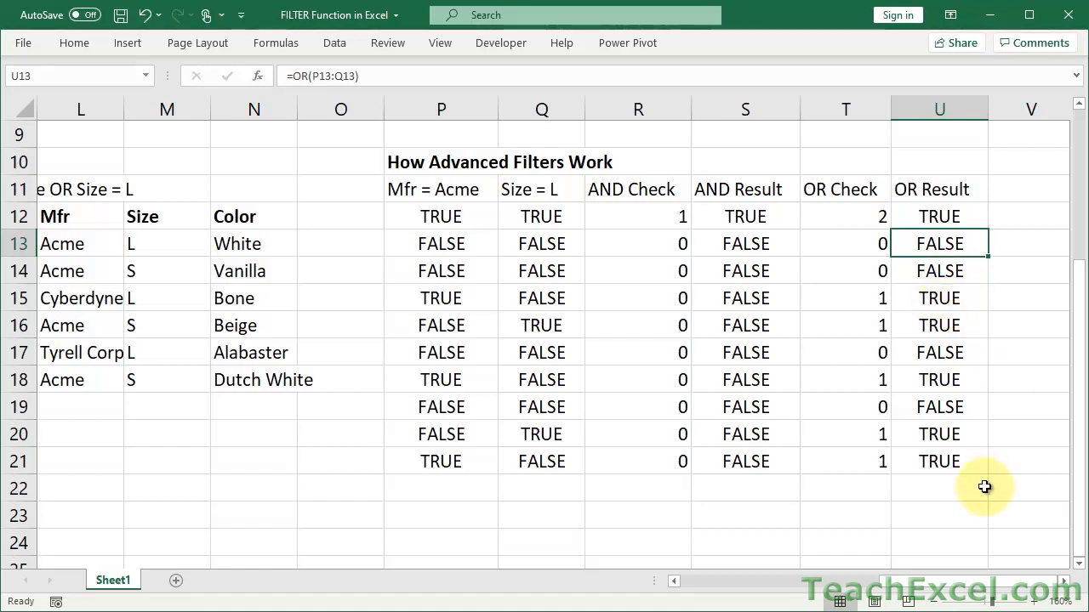
Step: Examine the FILTER formula in F21 under Basic Filter Table, which references the table in A19:D22
{"action": "left_click_drag", "start_coordinate": [986, 587], "coordinate": [987, 587]}
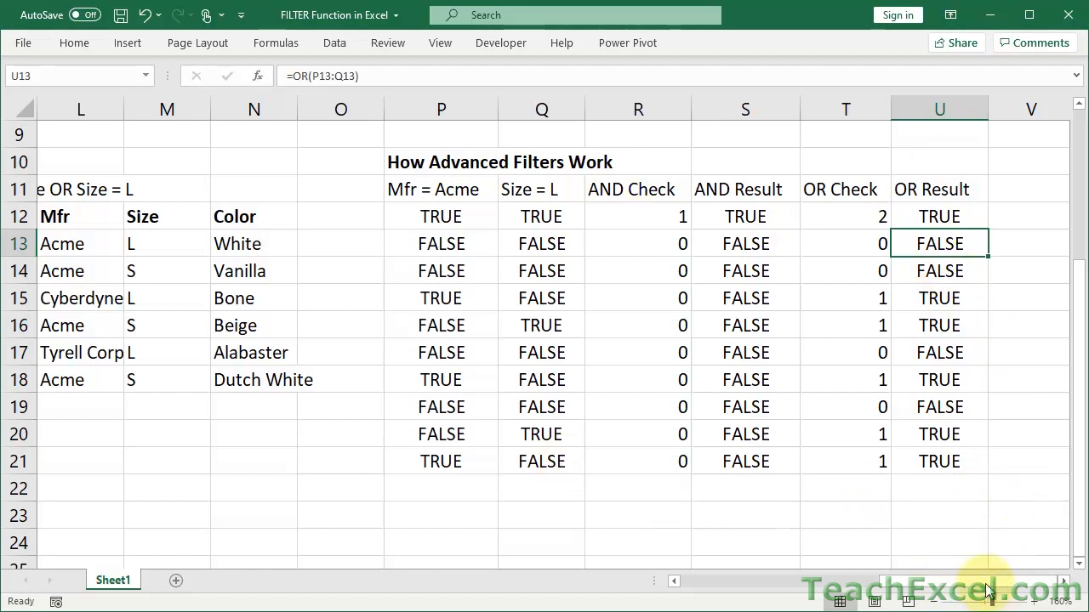
{"action": "left_click_drag", "start_coordinate": [986, 587], "coordinate": [987, 587]}
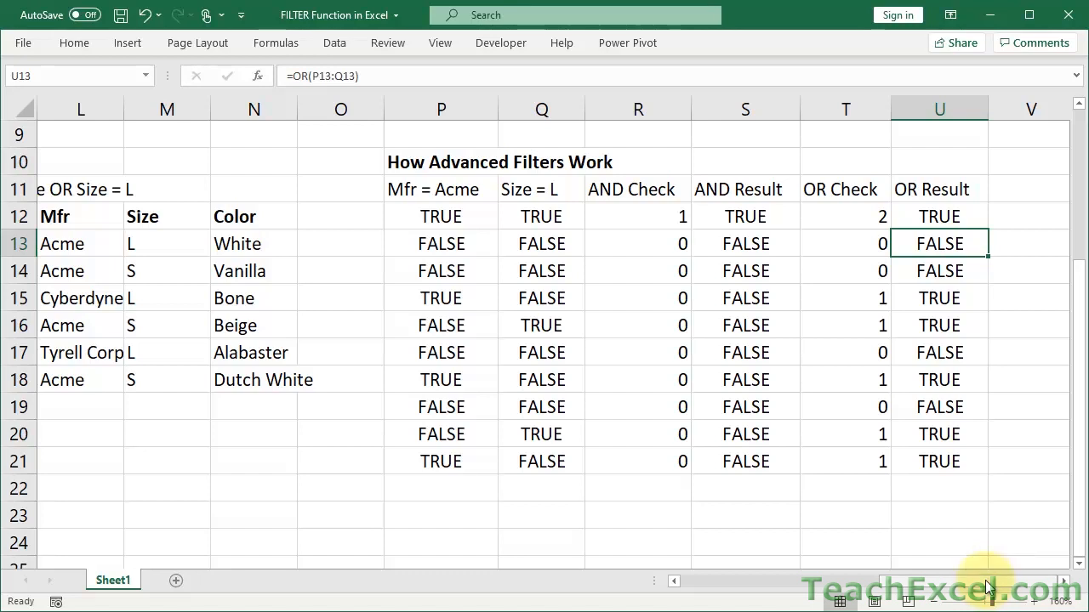
{"action": "left_click_drag", "start_coordinate": [987, 587], "coordinate": [903, 593]}
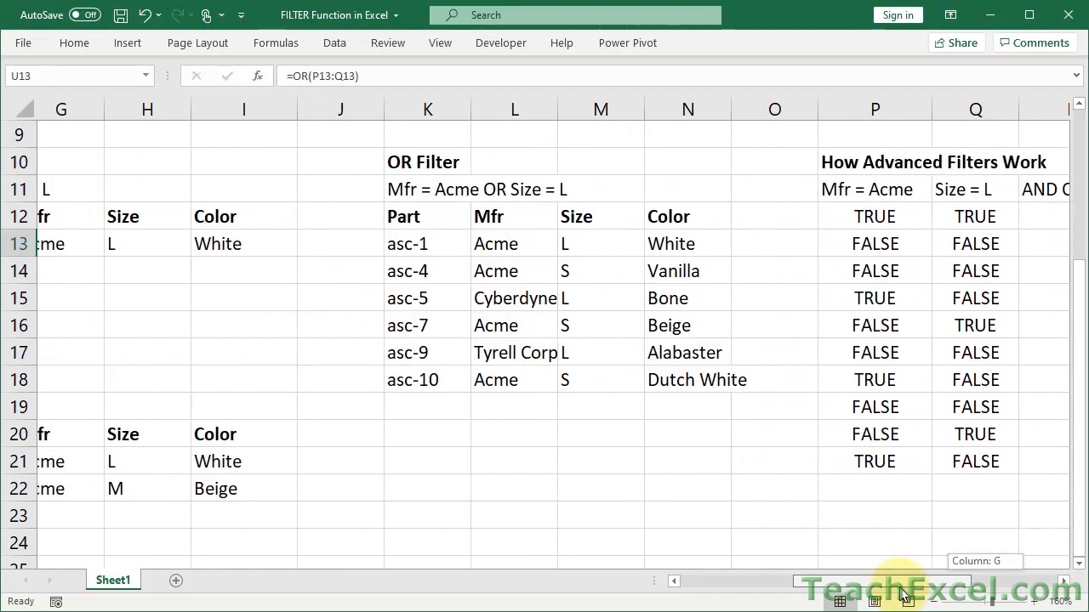
{"action": "left_click_drag", "start_coordinate": [903, 593], "coordinate": [751, 580]}
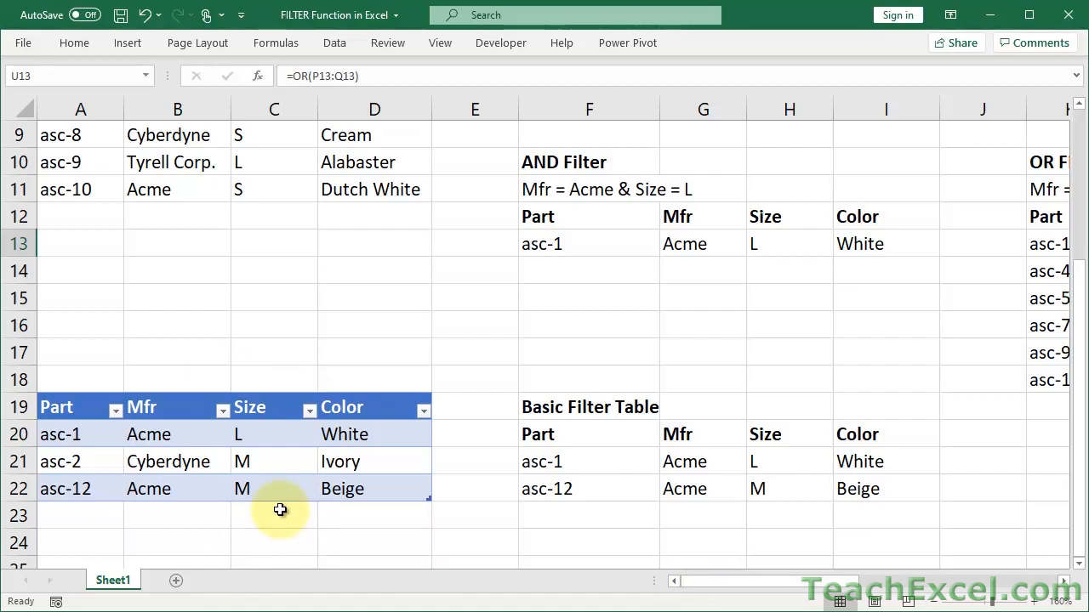
{"action": "scroll", "coordinate": [280, 510], "scroll_direction": "up", "scroll_amount": 3}
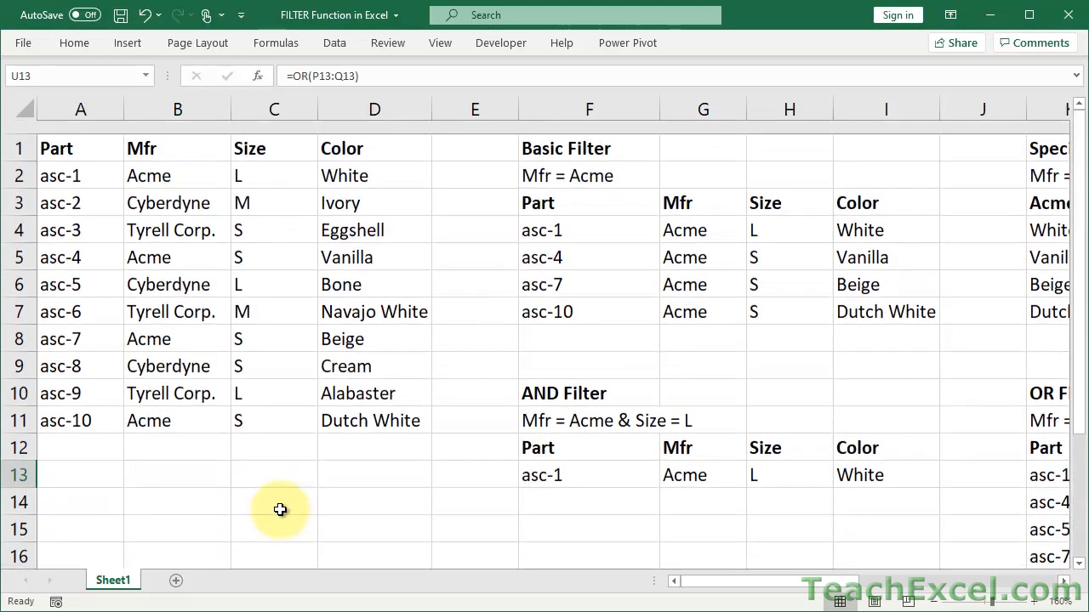
{"action": "scroll", "coordinate": [302, 416], "scroll_direction": "down", "scroll_amount": 3}
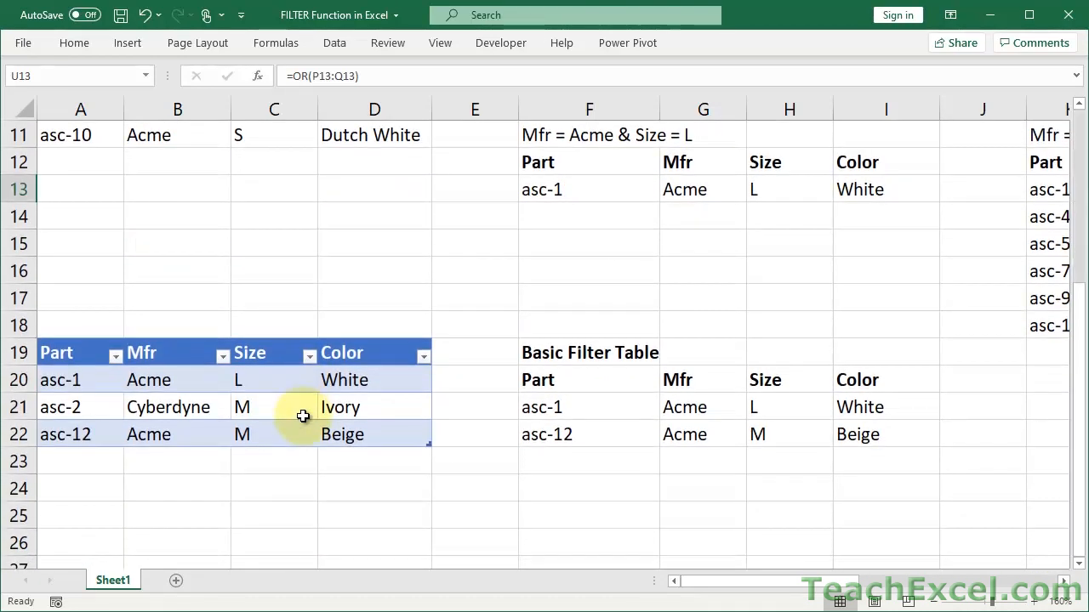
{"action": "left_click", "coordinate": [303, 416]}
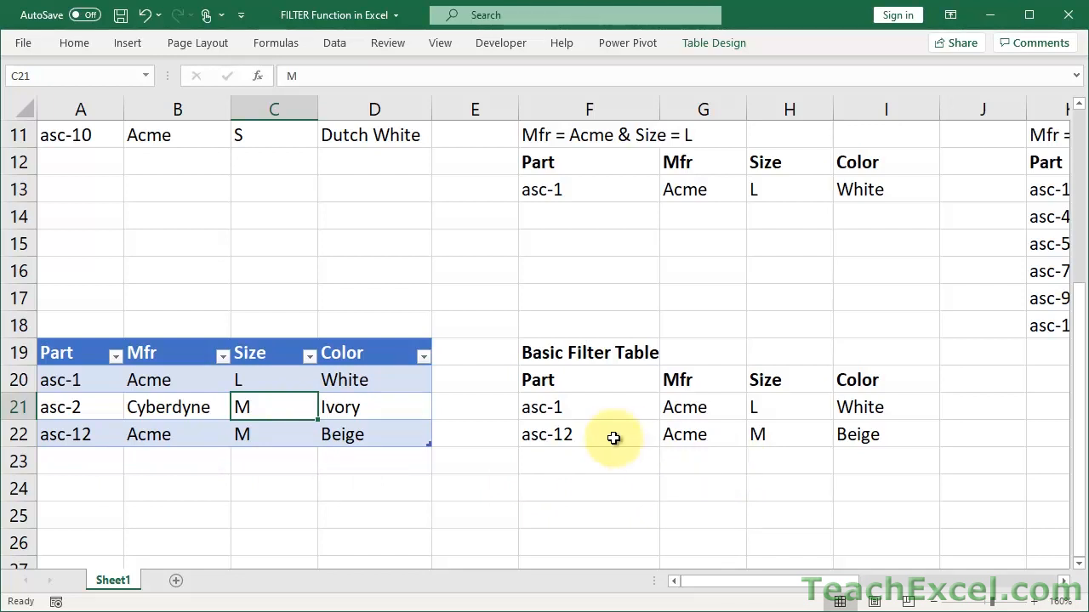
{"action": "double_click", "coordinate": [584, 407]}
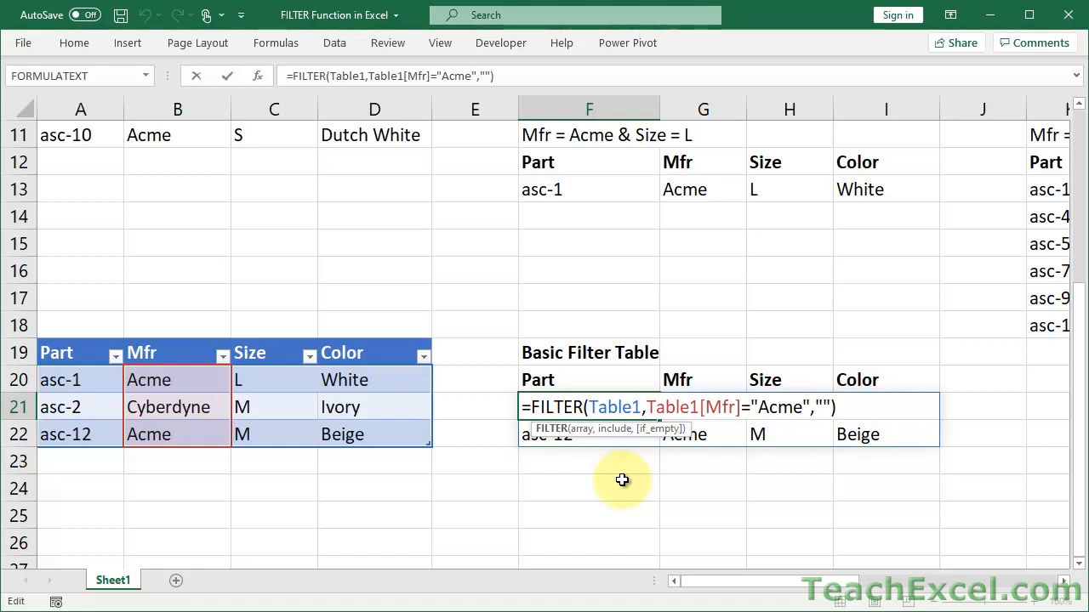
{"action": "key", "text": "Escape"}
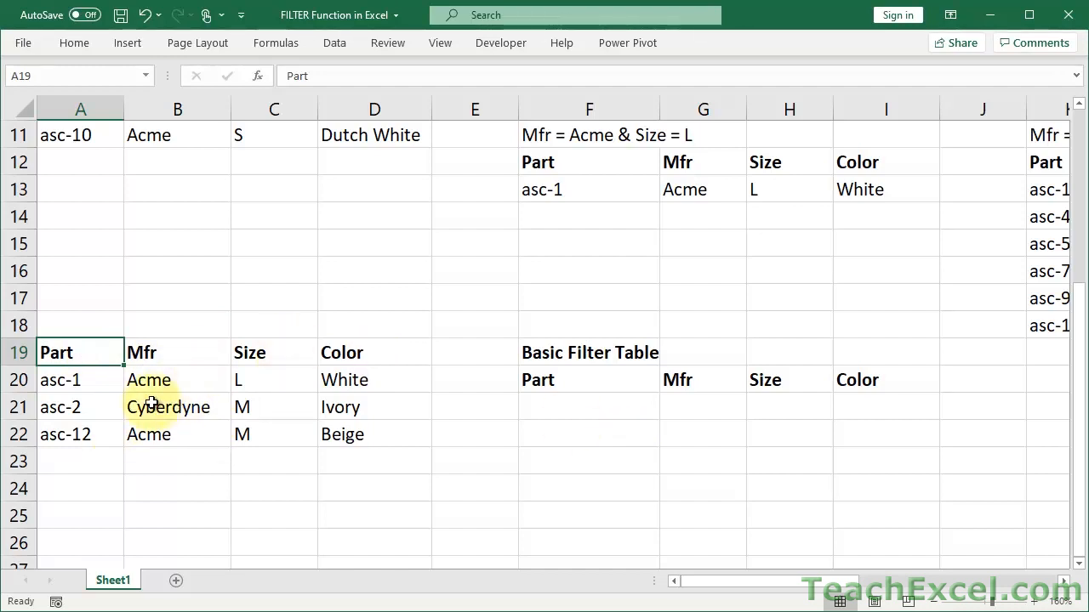
Step: Convert the range A19:D22 into an Excel table with headers
{"action": "left_click", "coordinate": [127, 45]}
{"action": "left_click", "coordinate": [145, 87]}
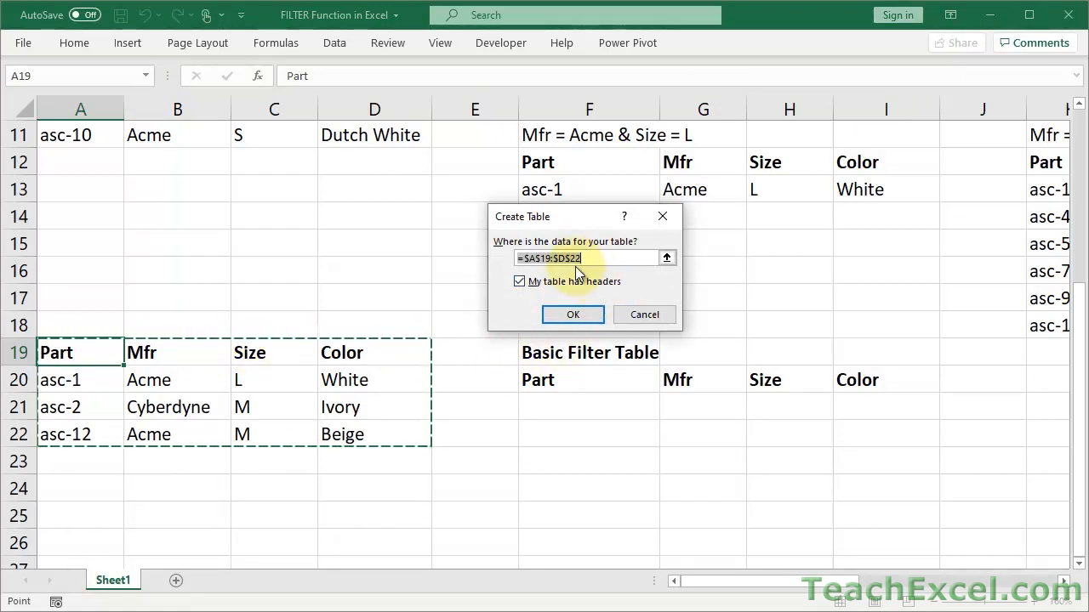
{"action": "left_click", "coordinate": [564, 316]}
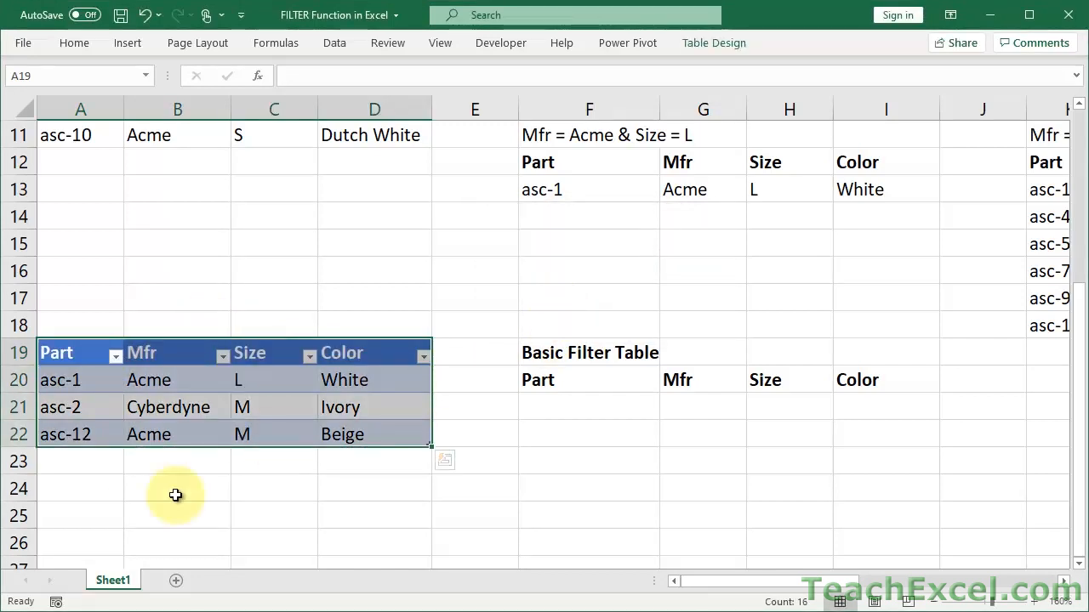
Step: Look through the styles available for the new table and switch its filter buttons off and back on
{"action": "left_click", "coordinate": [152, 384]}
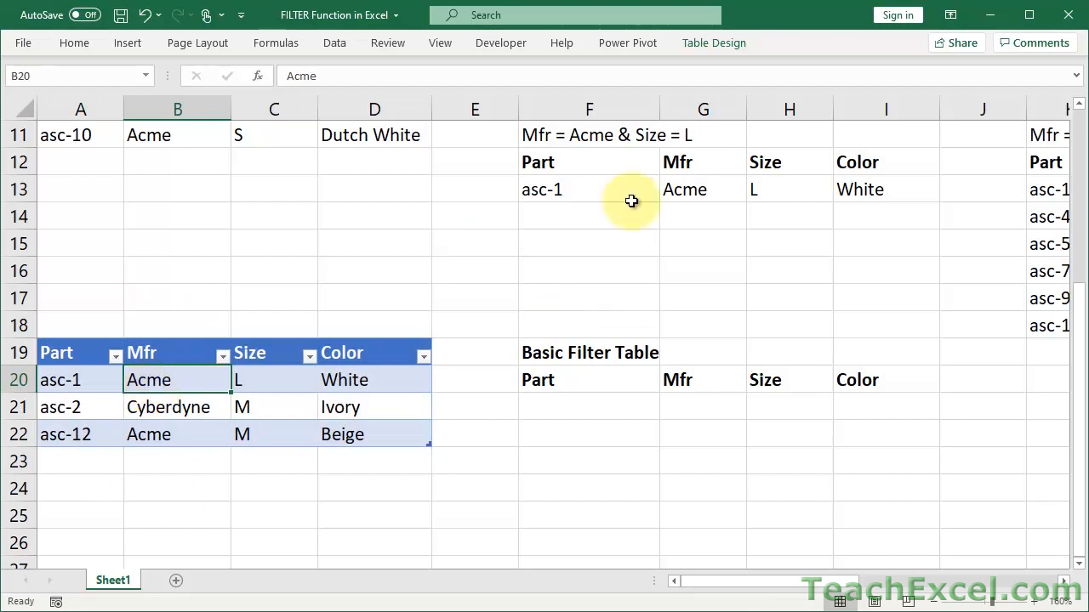
{"action": "left_click", "coordinate": [710, 42]}
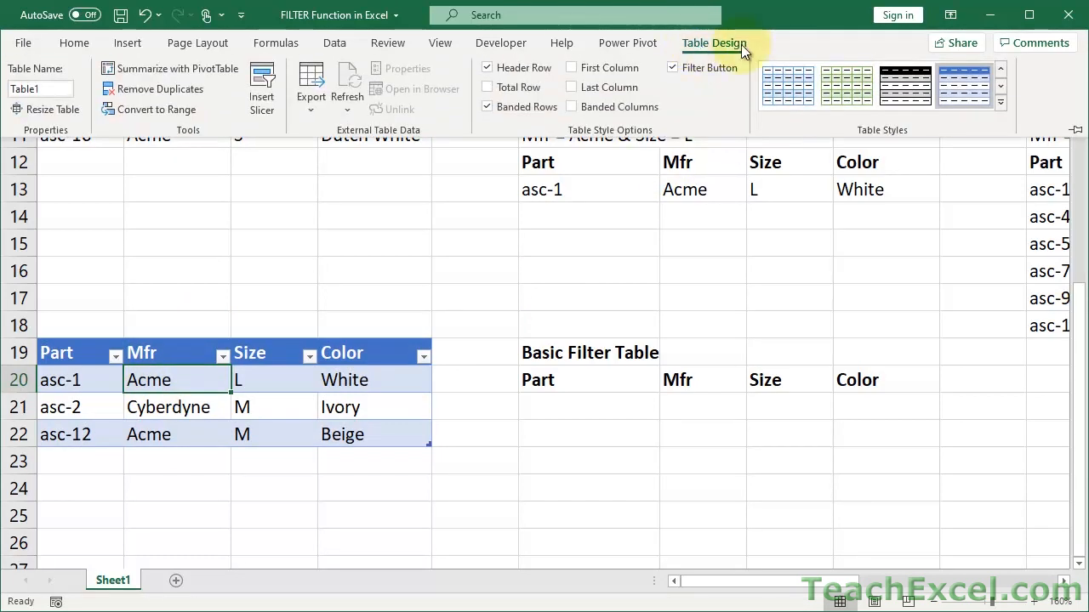
{"action": "left_click", "coordinate": [1003, 102]}
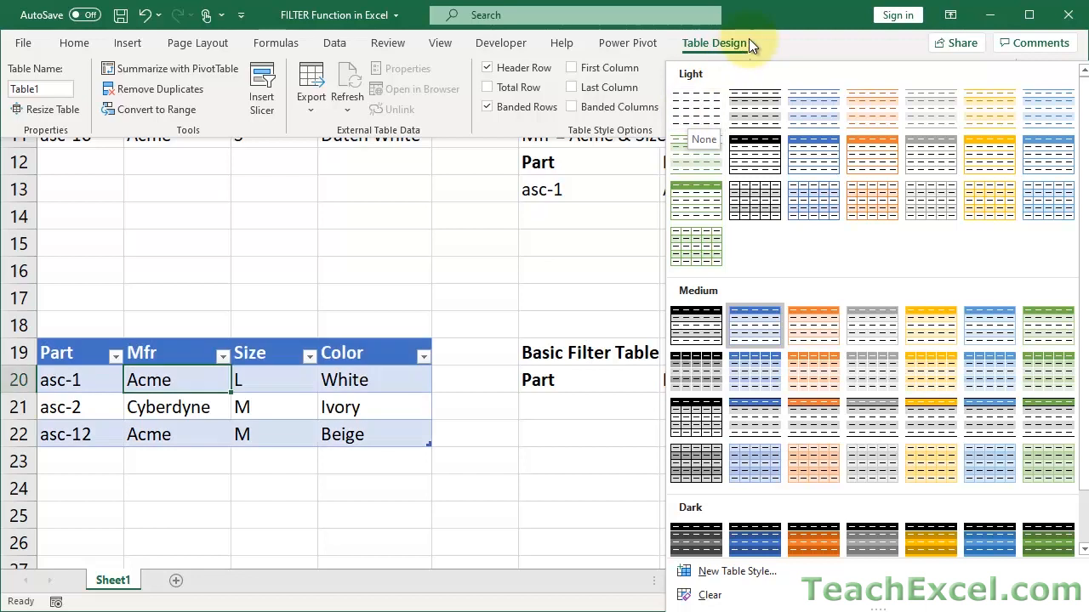
{"action": "left_click", "coordinate": [706, 48]}
{"action": "left_click", "coordinate": [706, 48]}
{"action": "left_click", "coordinate": [706, 48]}
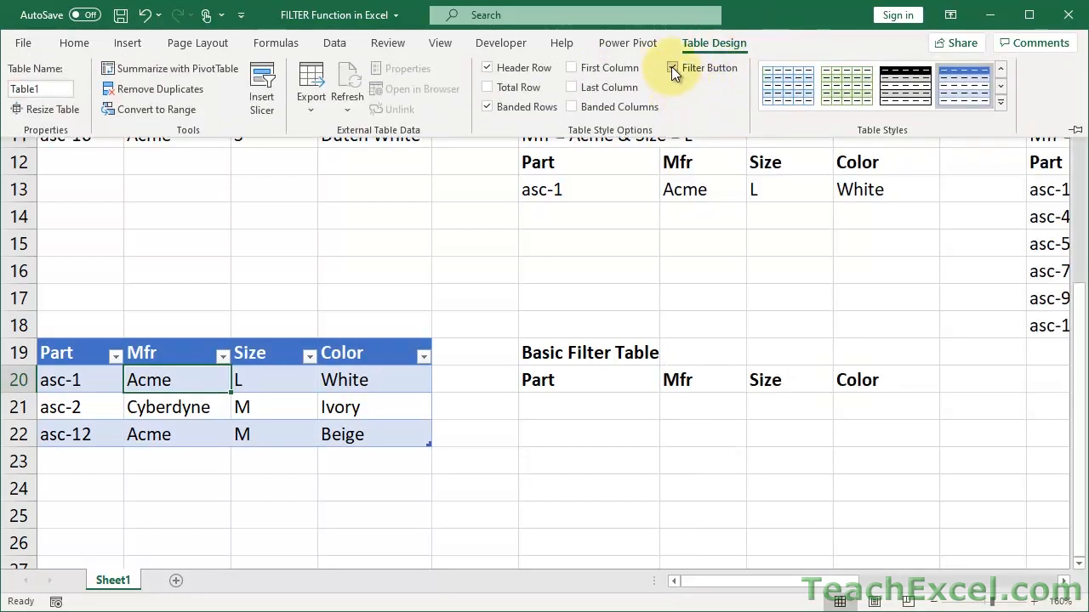
{"action": "left_click", "coordinate": [672, 67]}
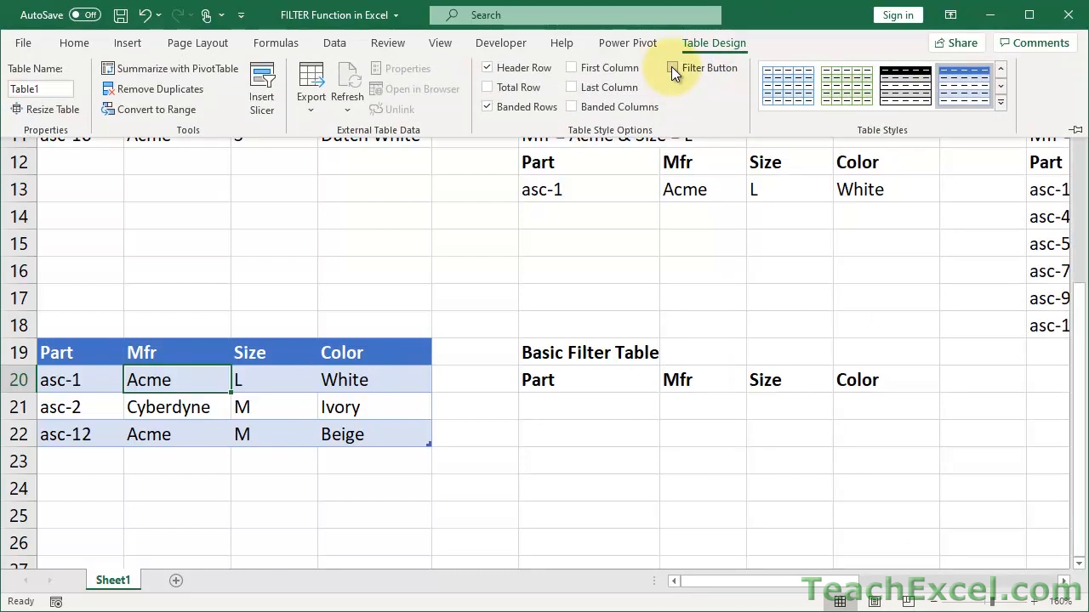
{"action": "left_click", "coordinate": [671, 67]}
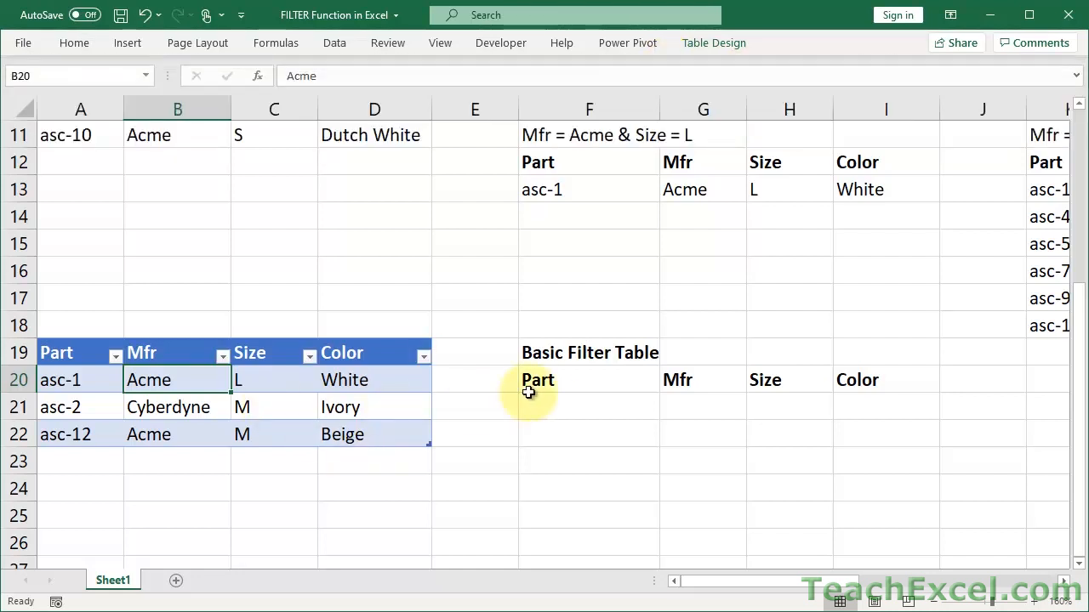
Step: Start a FILTER formula in F21 with all of Table1's data as the array argument
{"action": "left_click", "coordinate": [558, 402]}
{"action": "type", "text": "=filt"}
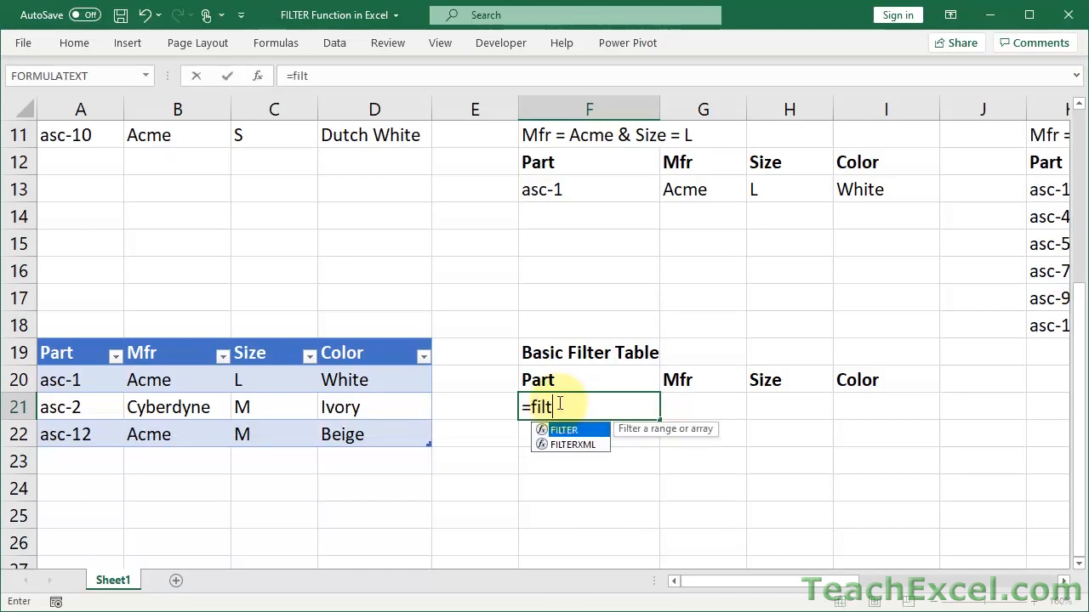
{"action": "key", "text": "Tab"}
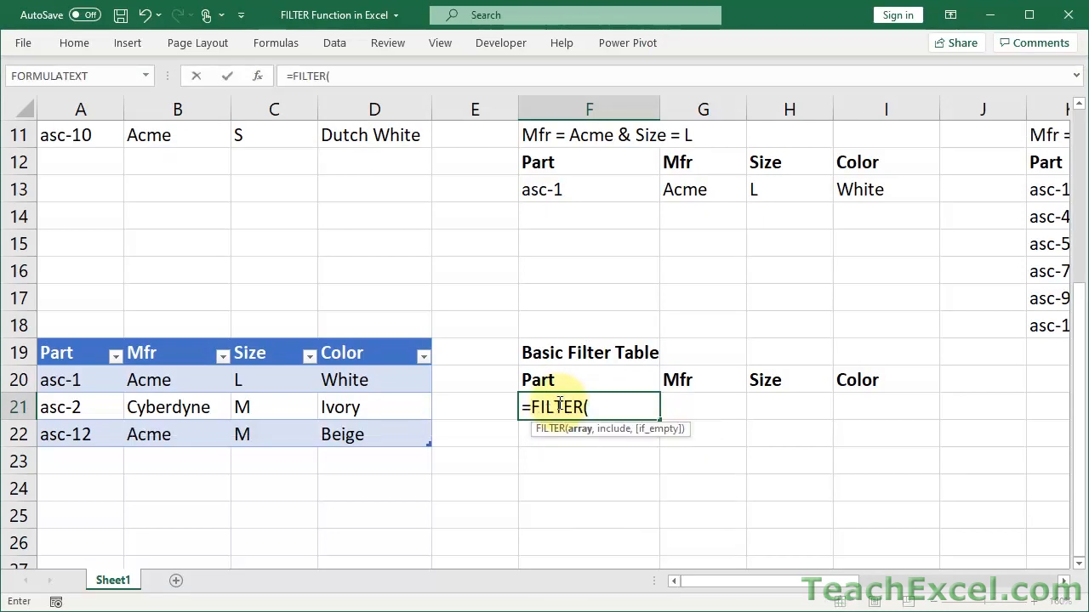
{"action": "left_click_drag", "start_coordinate": [73, 382], "coordinate": [354, 437]}
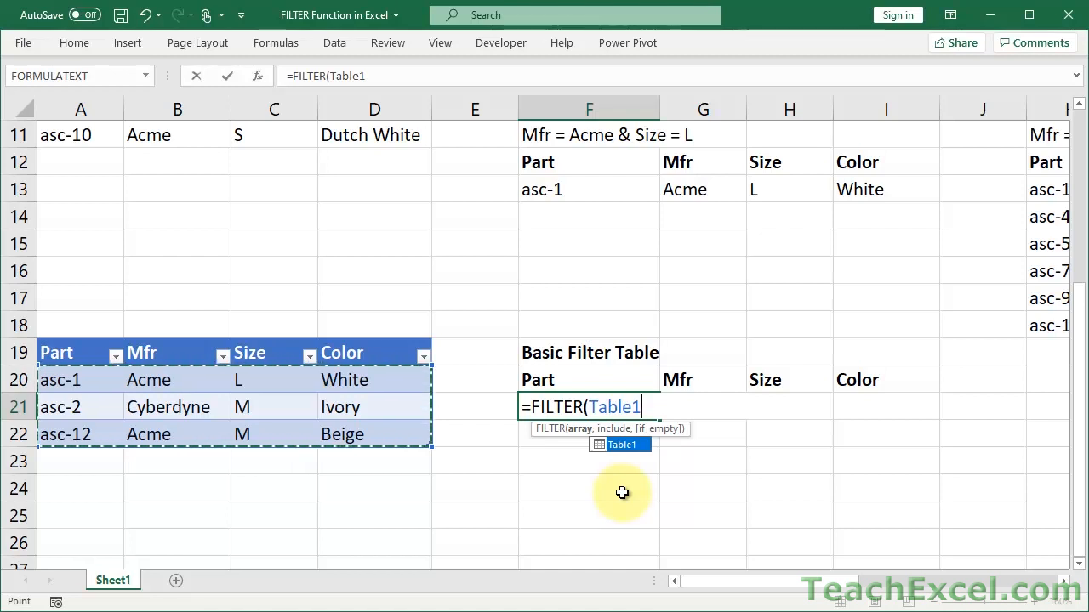
{"action": "type", "text": ","}
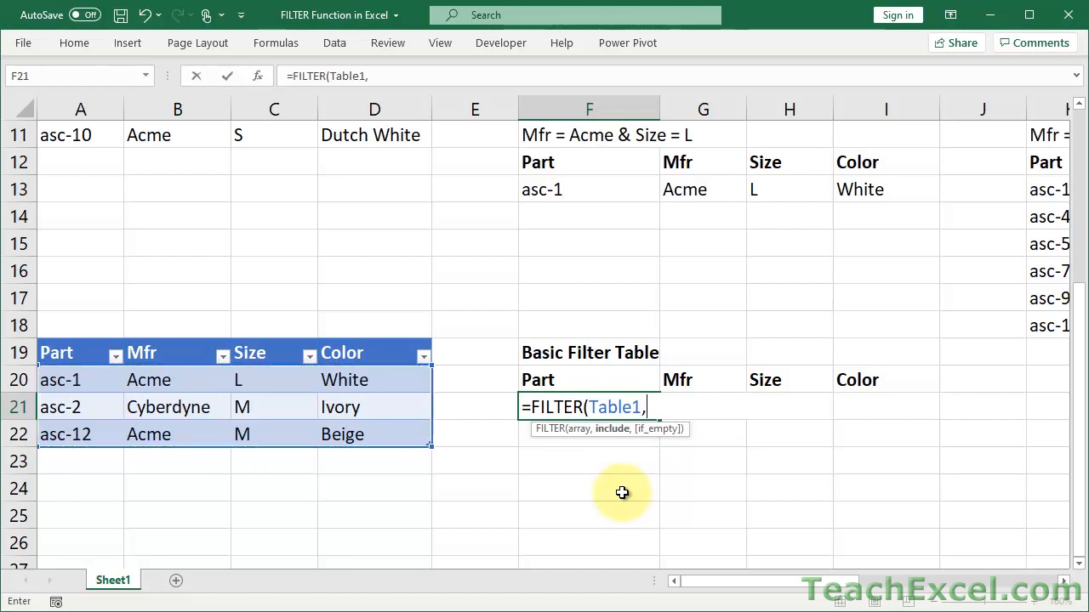
Step: Complete the F21 formula with the condition Table1[Mfr]="Acme" and "No results." as the text for an empty result
{"action": "left_click_drag", "start_coordinate": [153, 380], "coordinate": [168, 426]}
{"action": "type", "text": "="}
{"action": "type", "text": "\"Ac"}
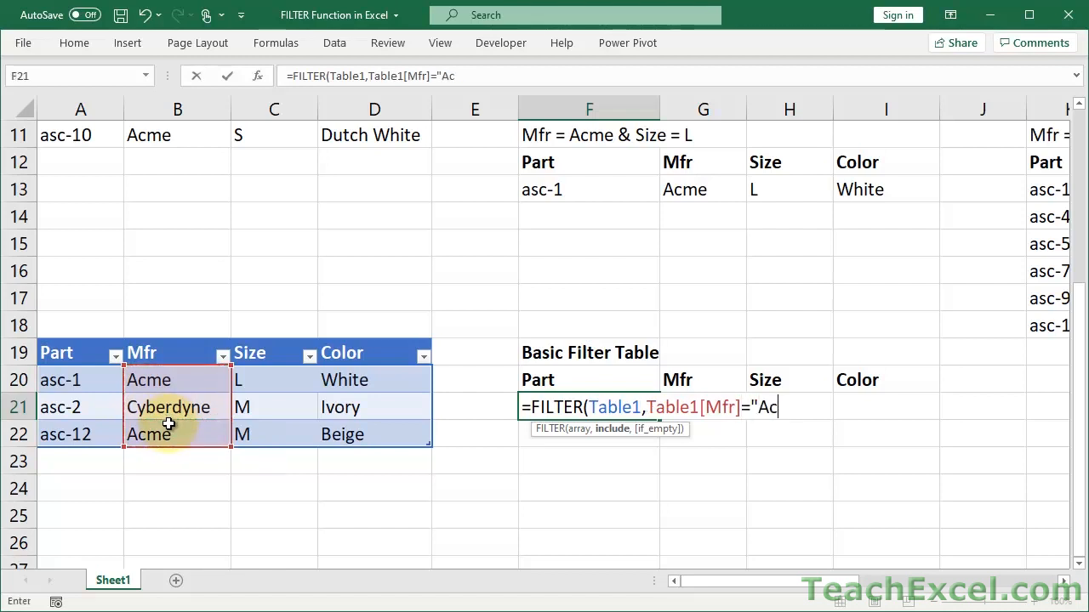
{"action": "type", "text": "me\",\"No"}
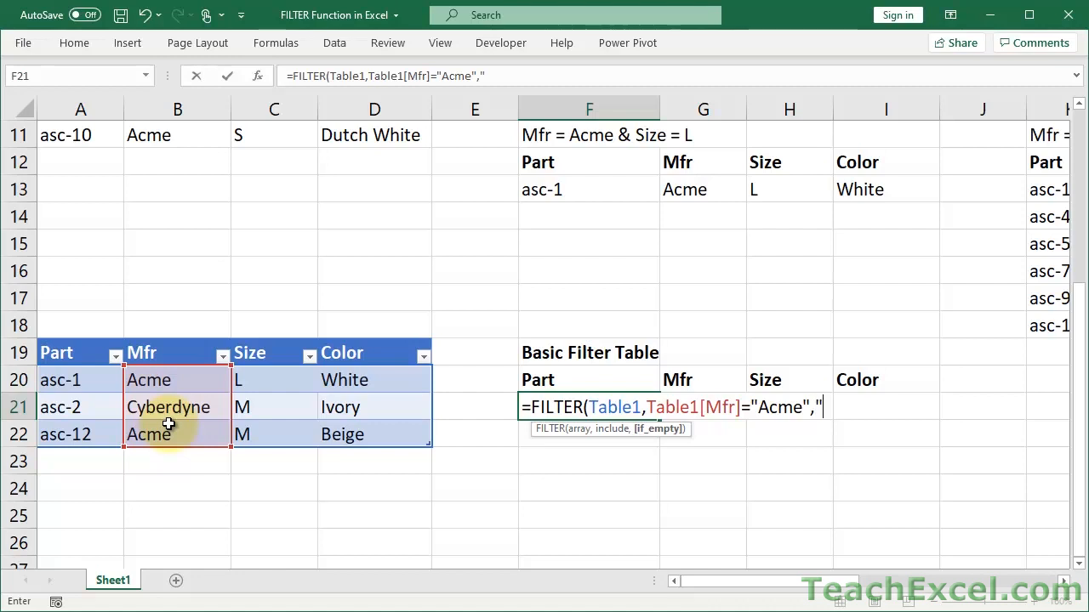
{"action": "type", "text": " resul"}
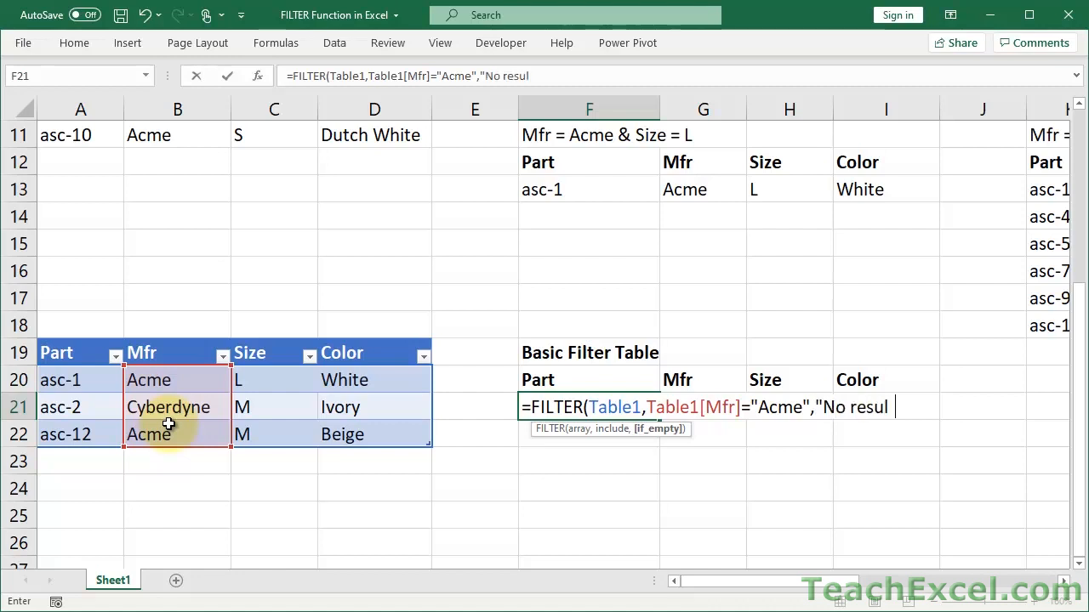
{"action": "type", "text": "ts.\")"}
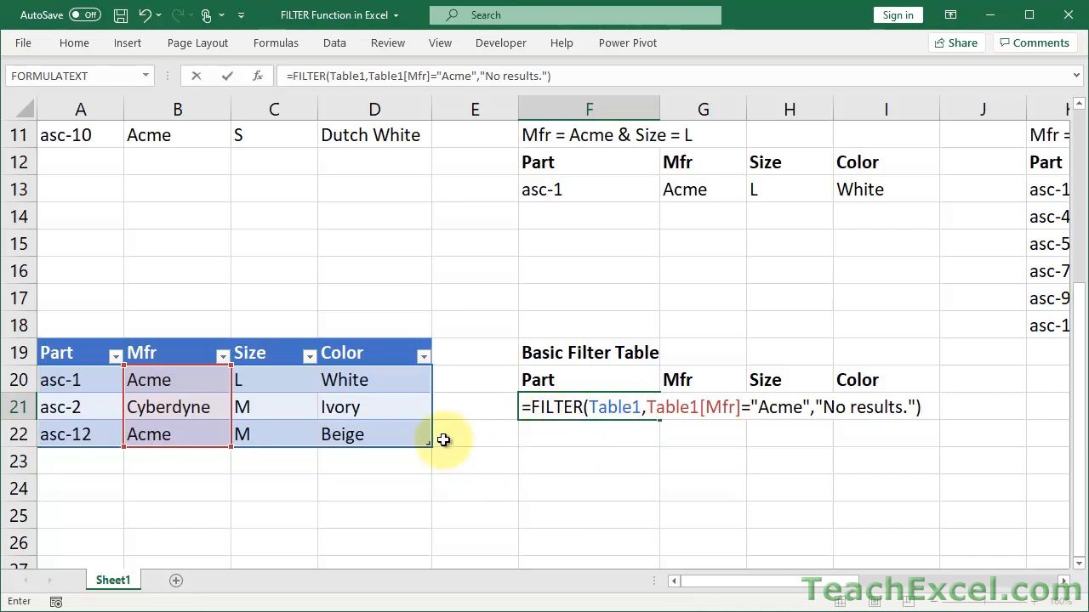
{"action": "key", "text": "Return"}
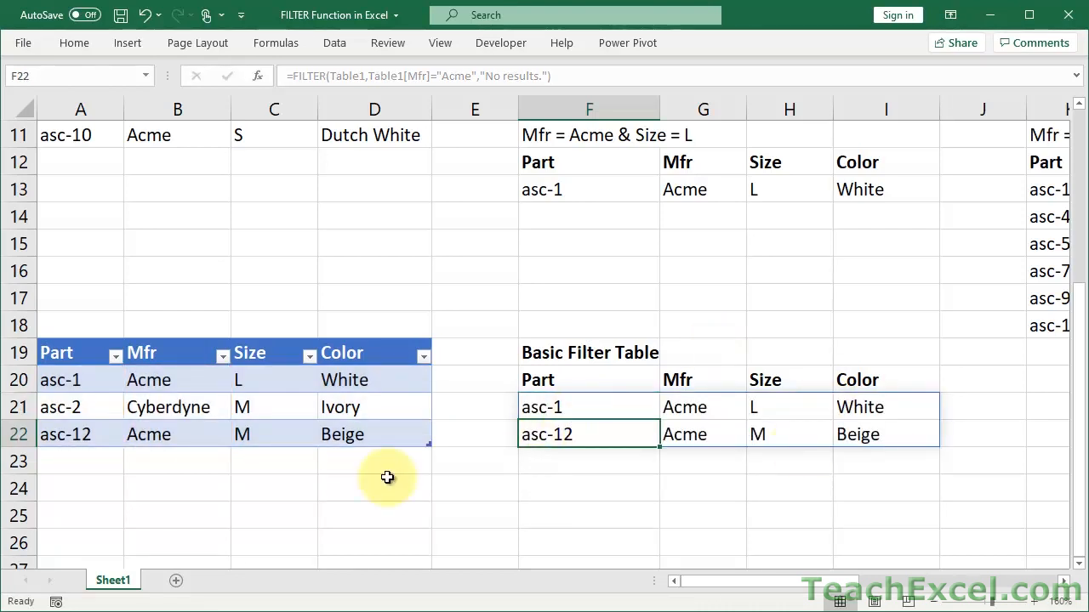
Step: Add a row directly below the table data with Part asc-13, Mfr Acme, Size L and Color Egg
{"action": "left_click", "coordinate": [53, 465]}
{"action": "type", "text": "as"}
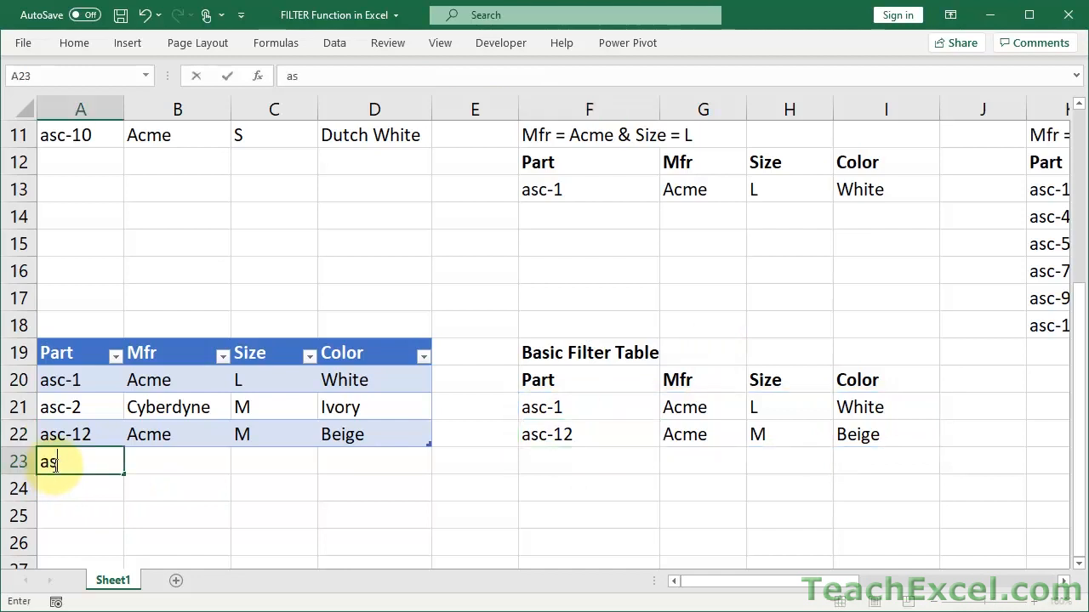
{"action": "type", "text": "c-13"}
{"action": "key", "text": "Tab"}
{"action": "type", "text": "Ac"}
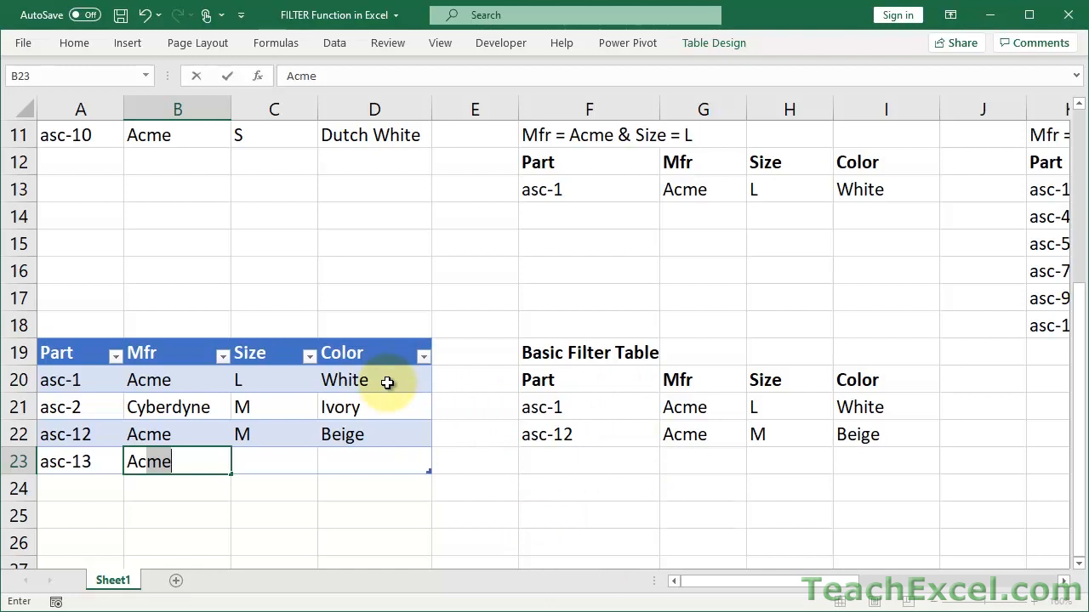
{"action": "key", "text": "Tab"}
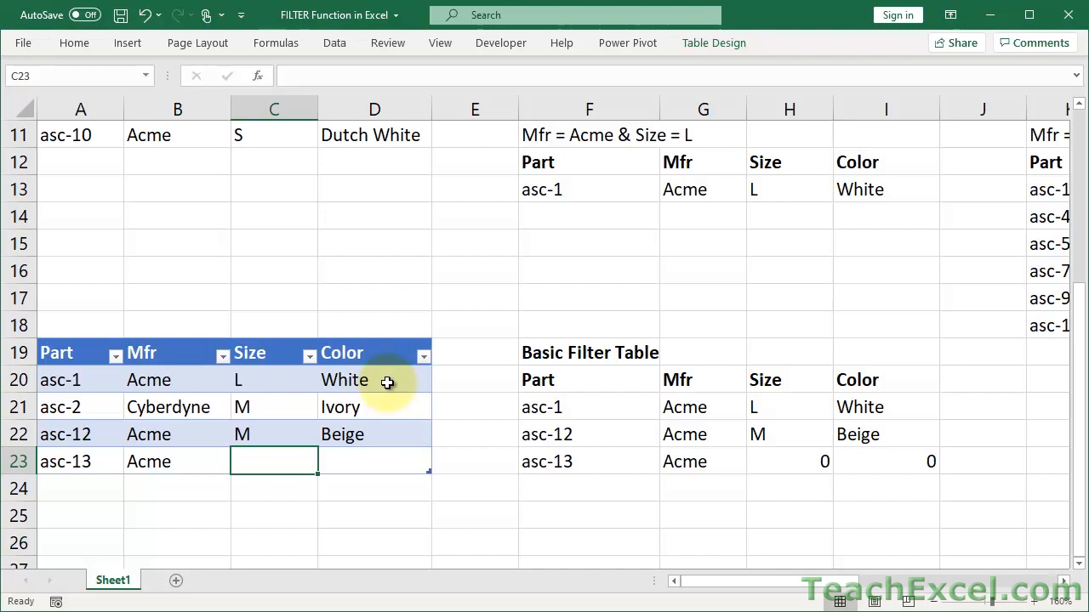
{"action": "type", "text": "L"}
{"action": "key", "text": "Tab"}
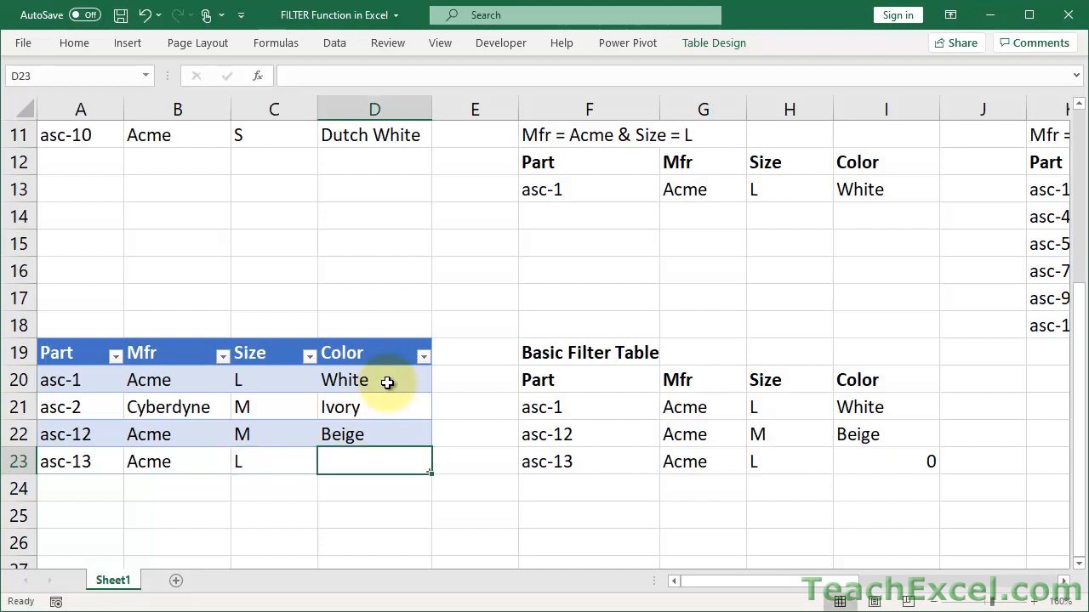
{"action": "type", "text": "Egg"}
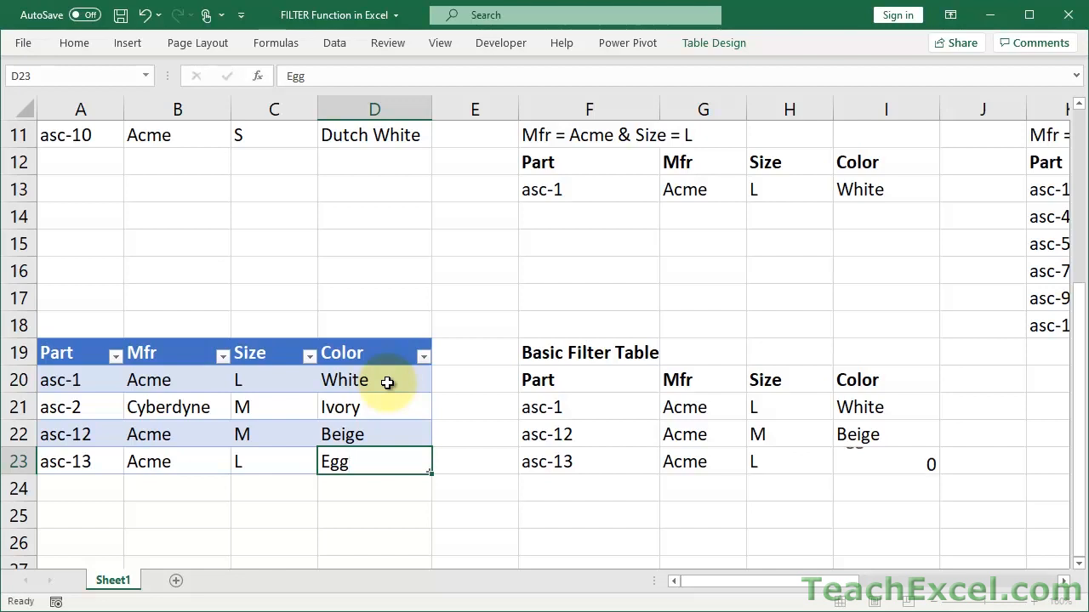
{"action": "key", "text": "Return"}
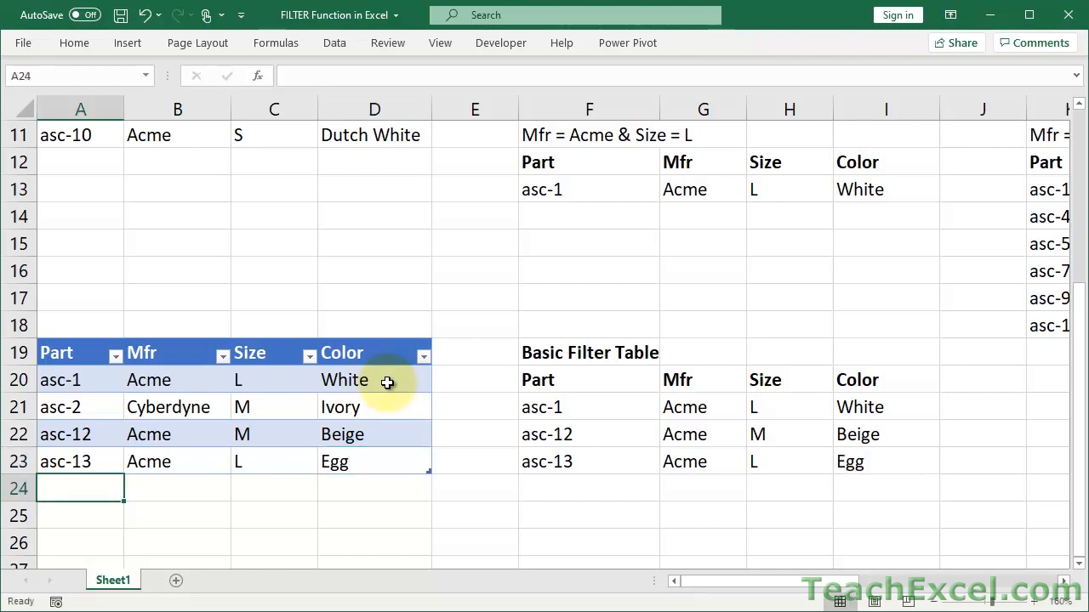
Step: Review the table references in the F21 FILTER formula without changing it
{"action": "double_click", "coordinate": [600, 407]}
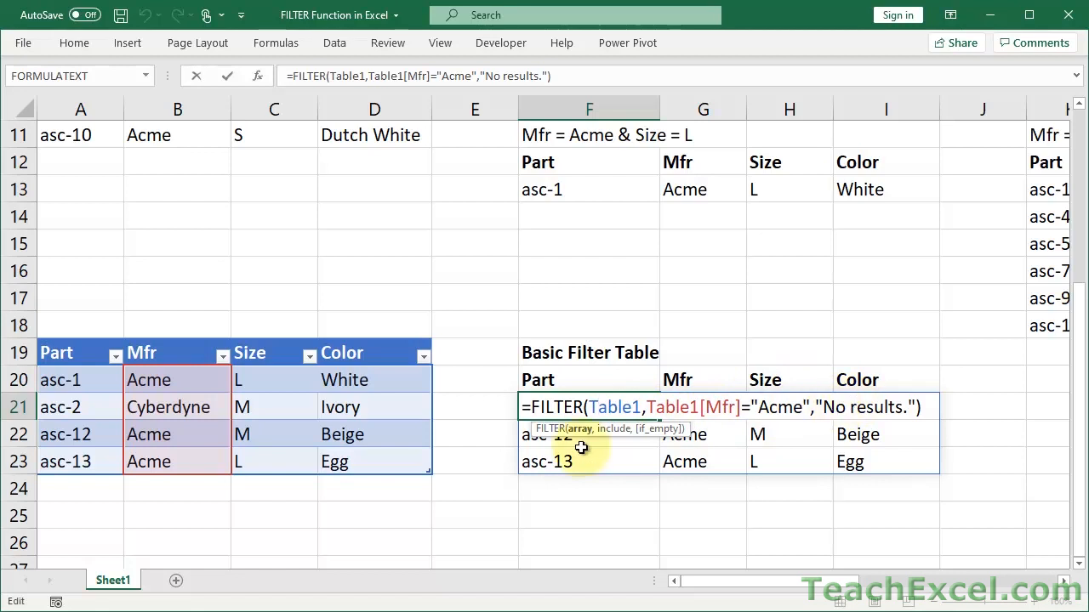
{"action": "key", "text": "Escape"}
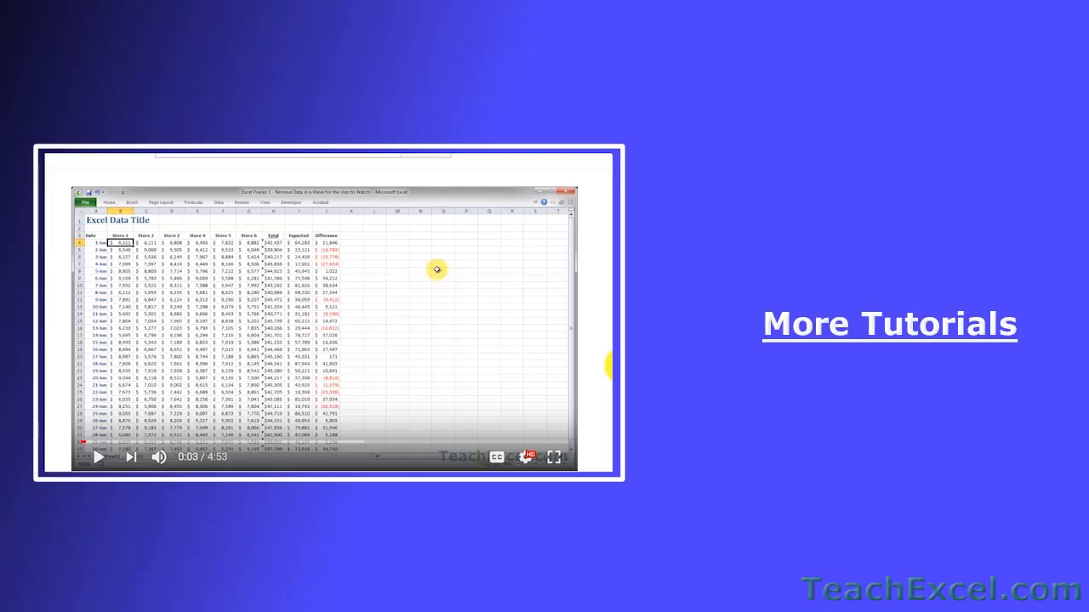
{"action": "scroll", "coordinate": [437, 270], "scroll_direction": "down", "scroll_amount": 3}
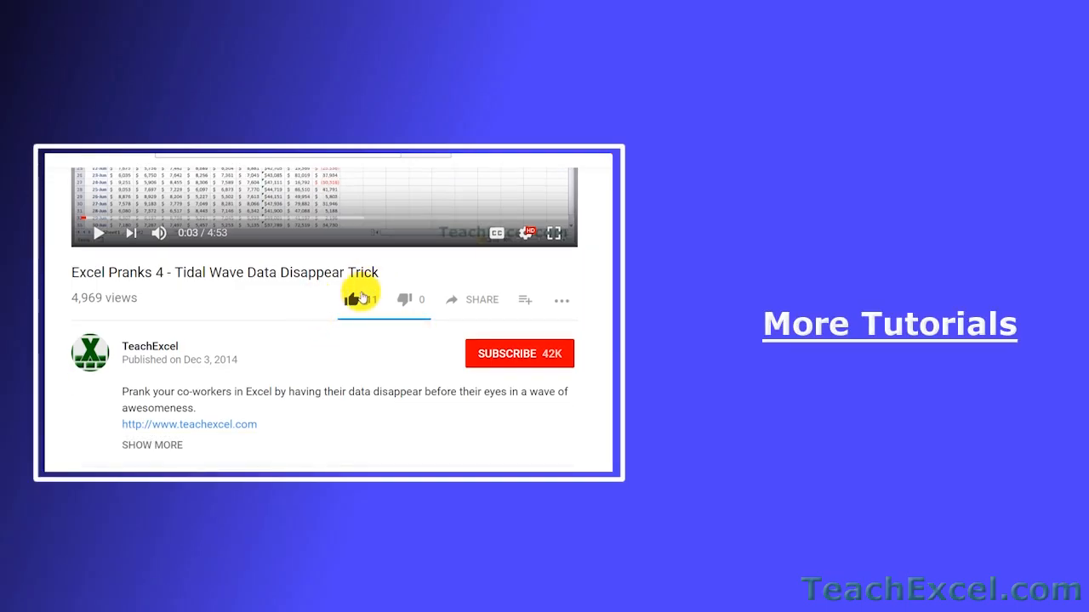
{"action": "left_click", "coordinate": [357, 299]}
{"action": "left_click", "coordinate": [486, 353]}
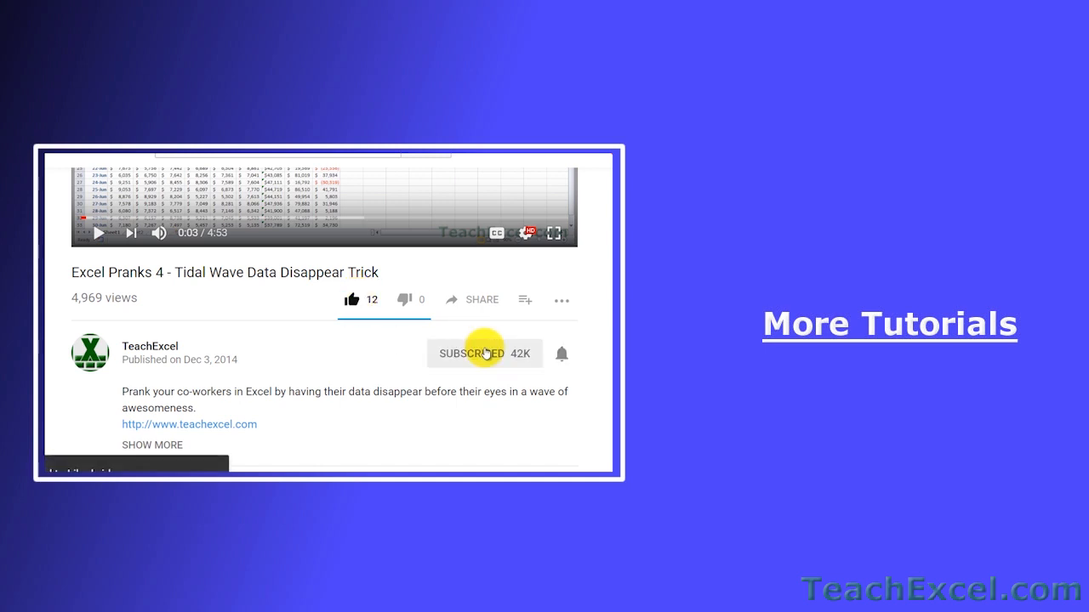
{"action": "left_click", "coordinate": [566, 358]}
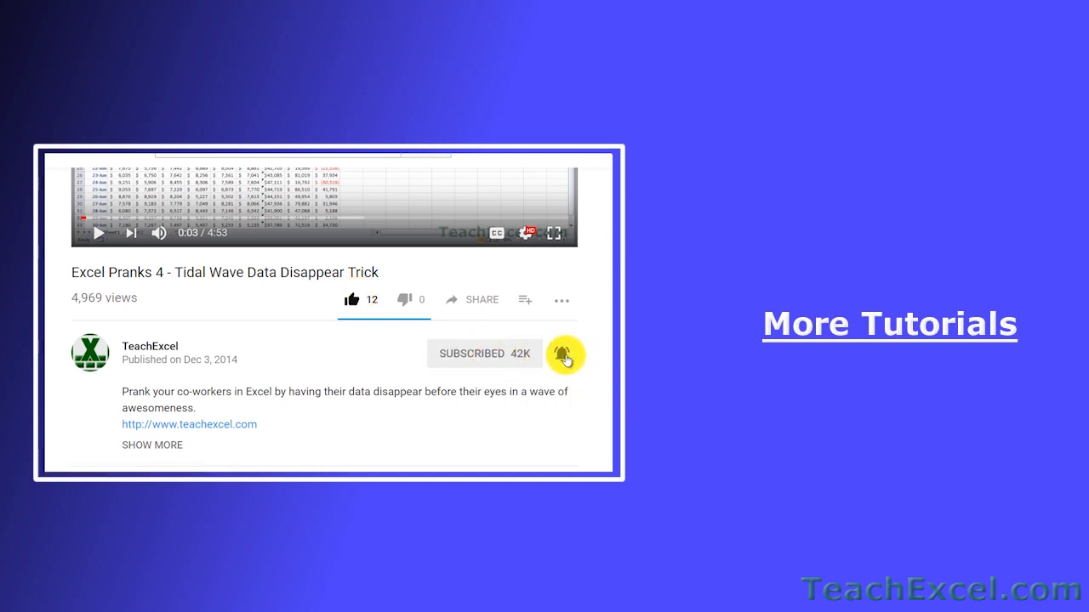